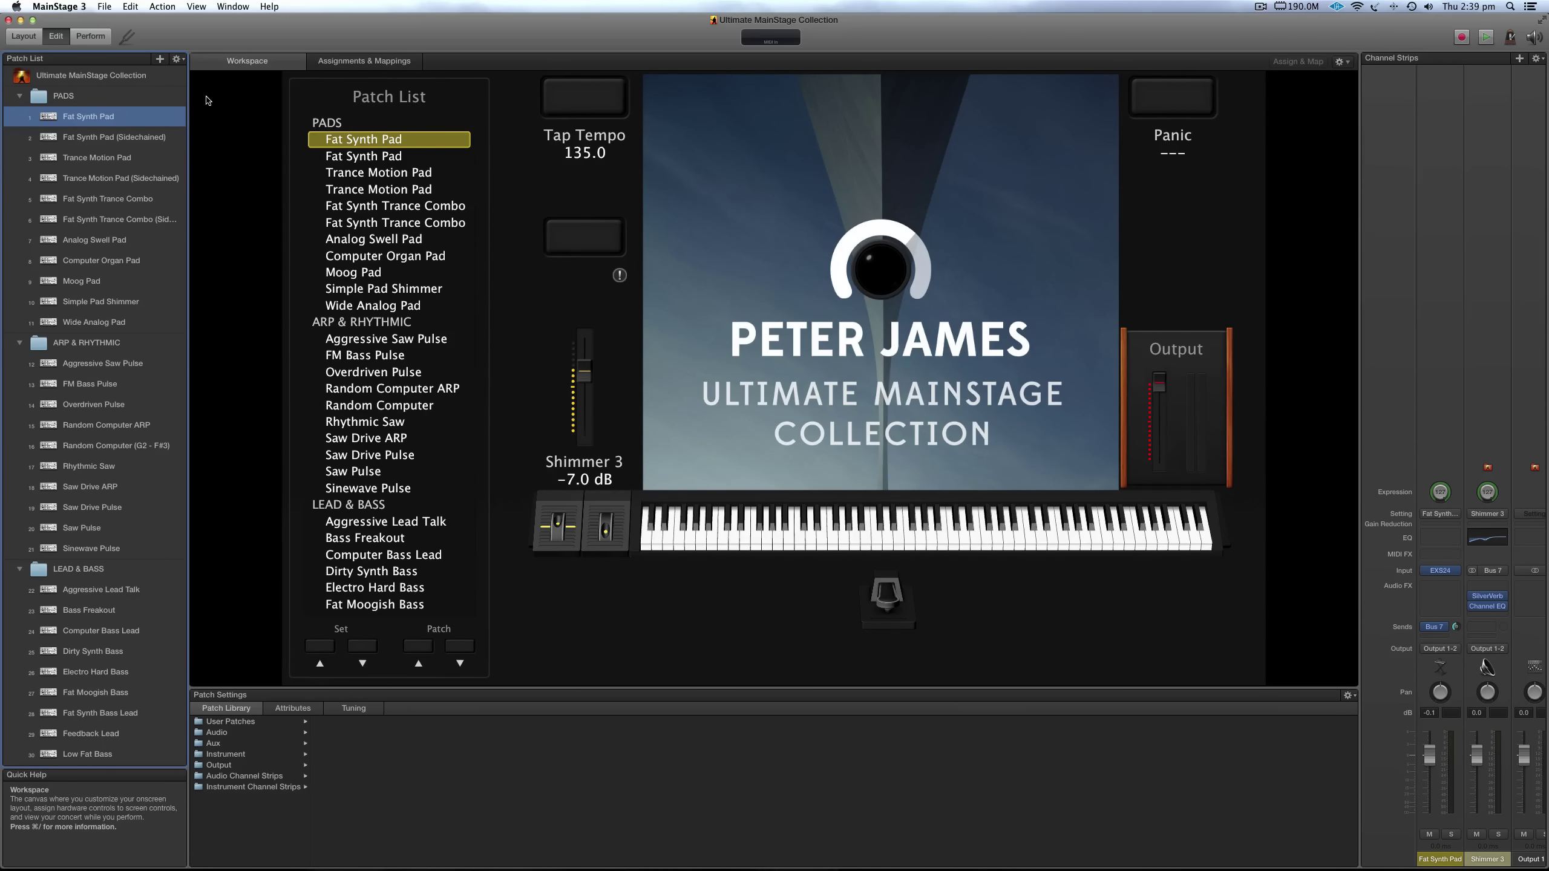
Export the Fat Synth Pad patch as Fat Synth Pad and load it from the User Patches library
{"action": "left_click", "coordinate": [183, 60]}
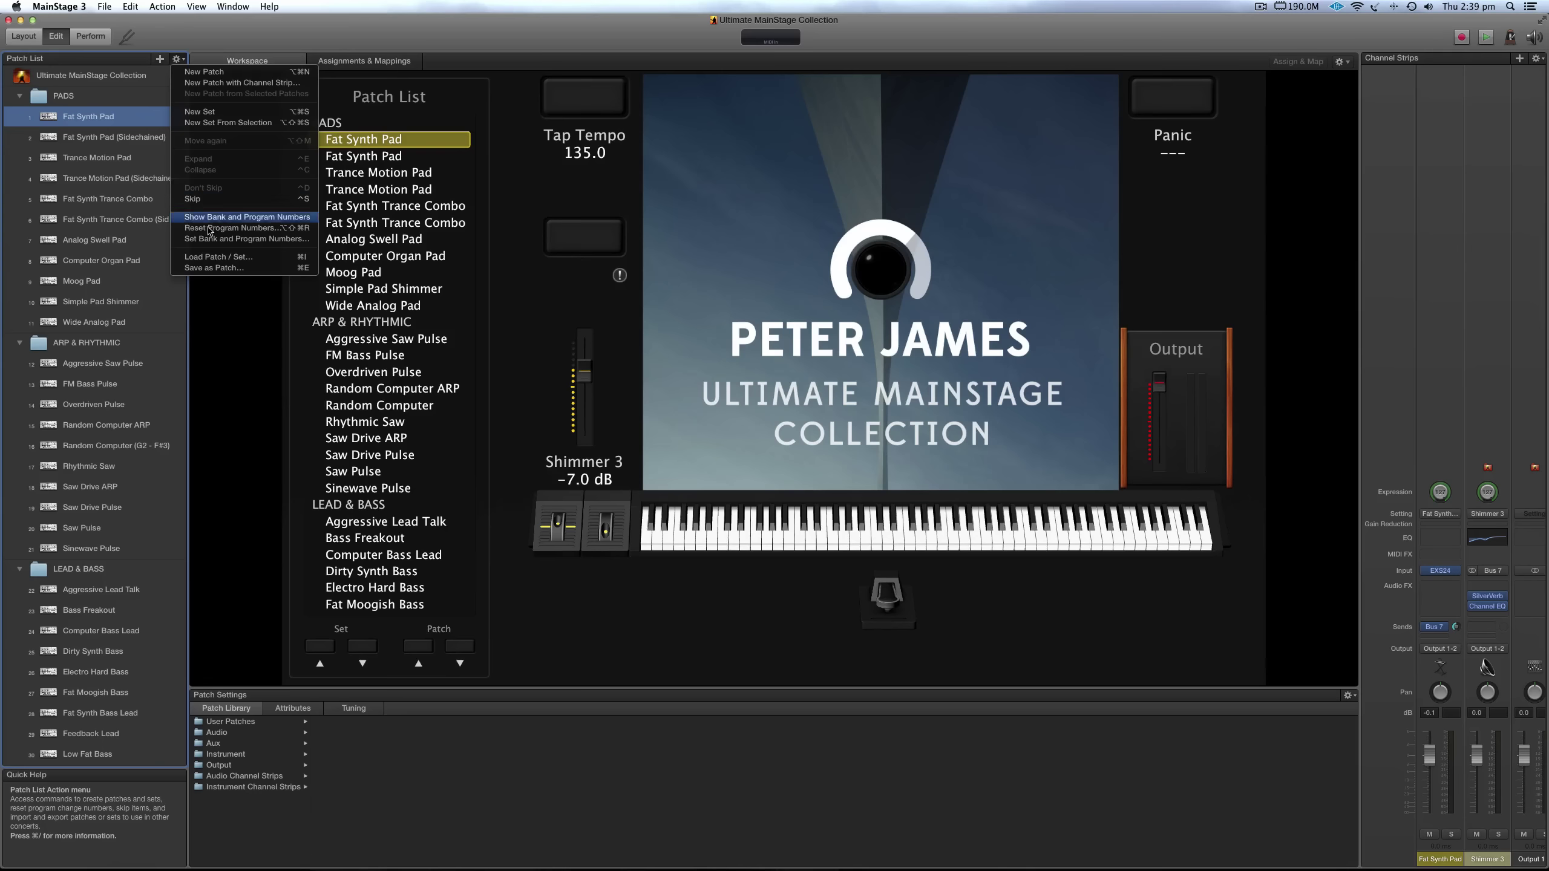
{"action": "left_click", "coordinate": [219, 270]}
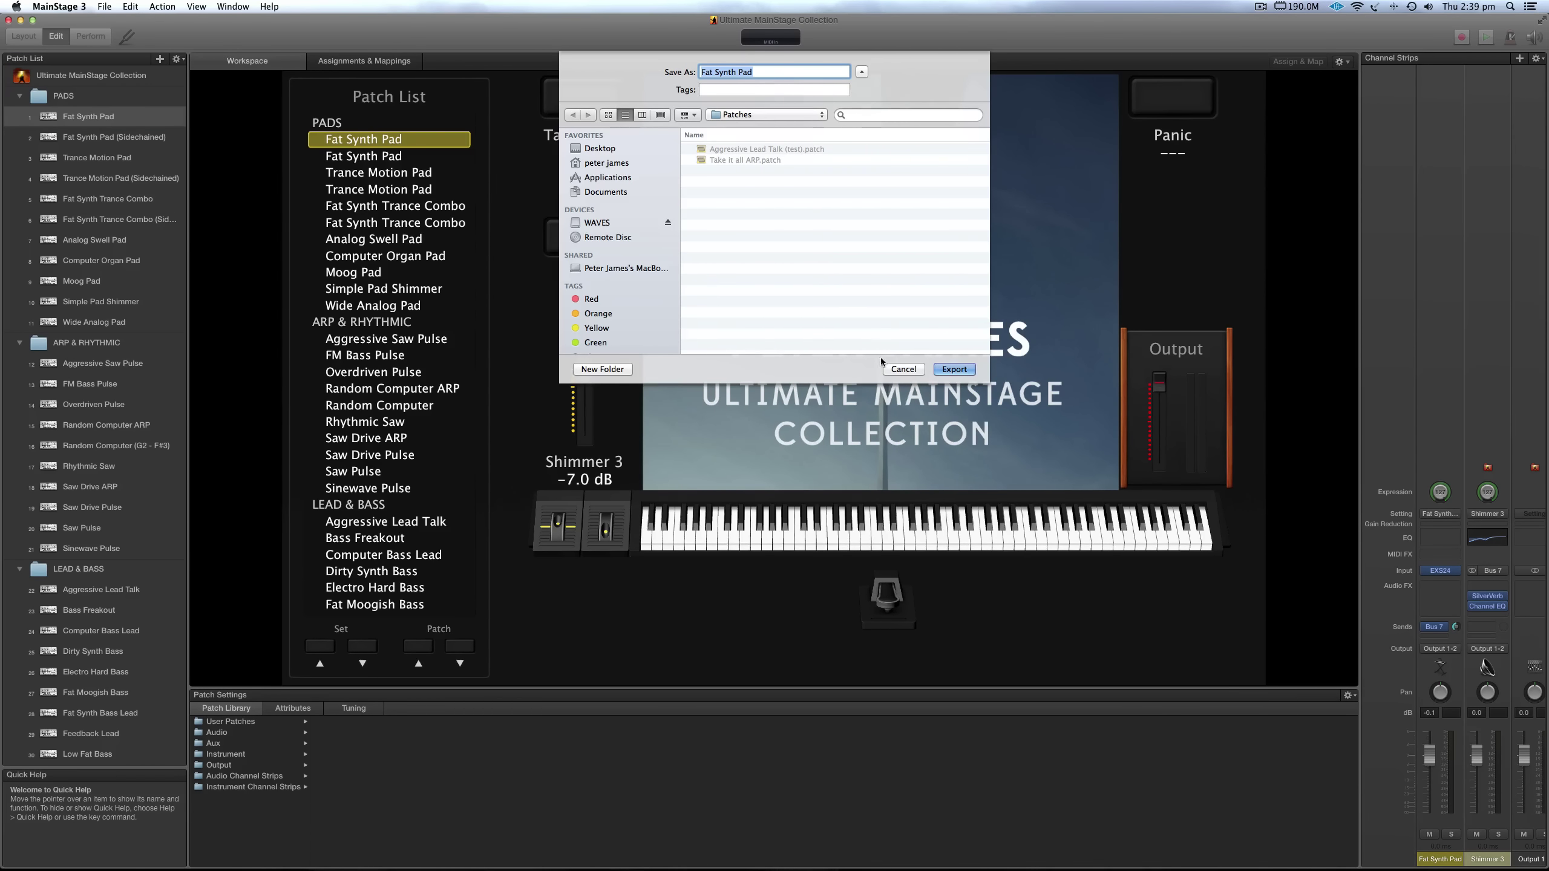
{"action": "key", "text": "Return"}
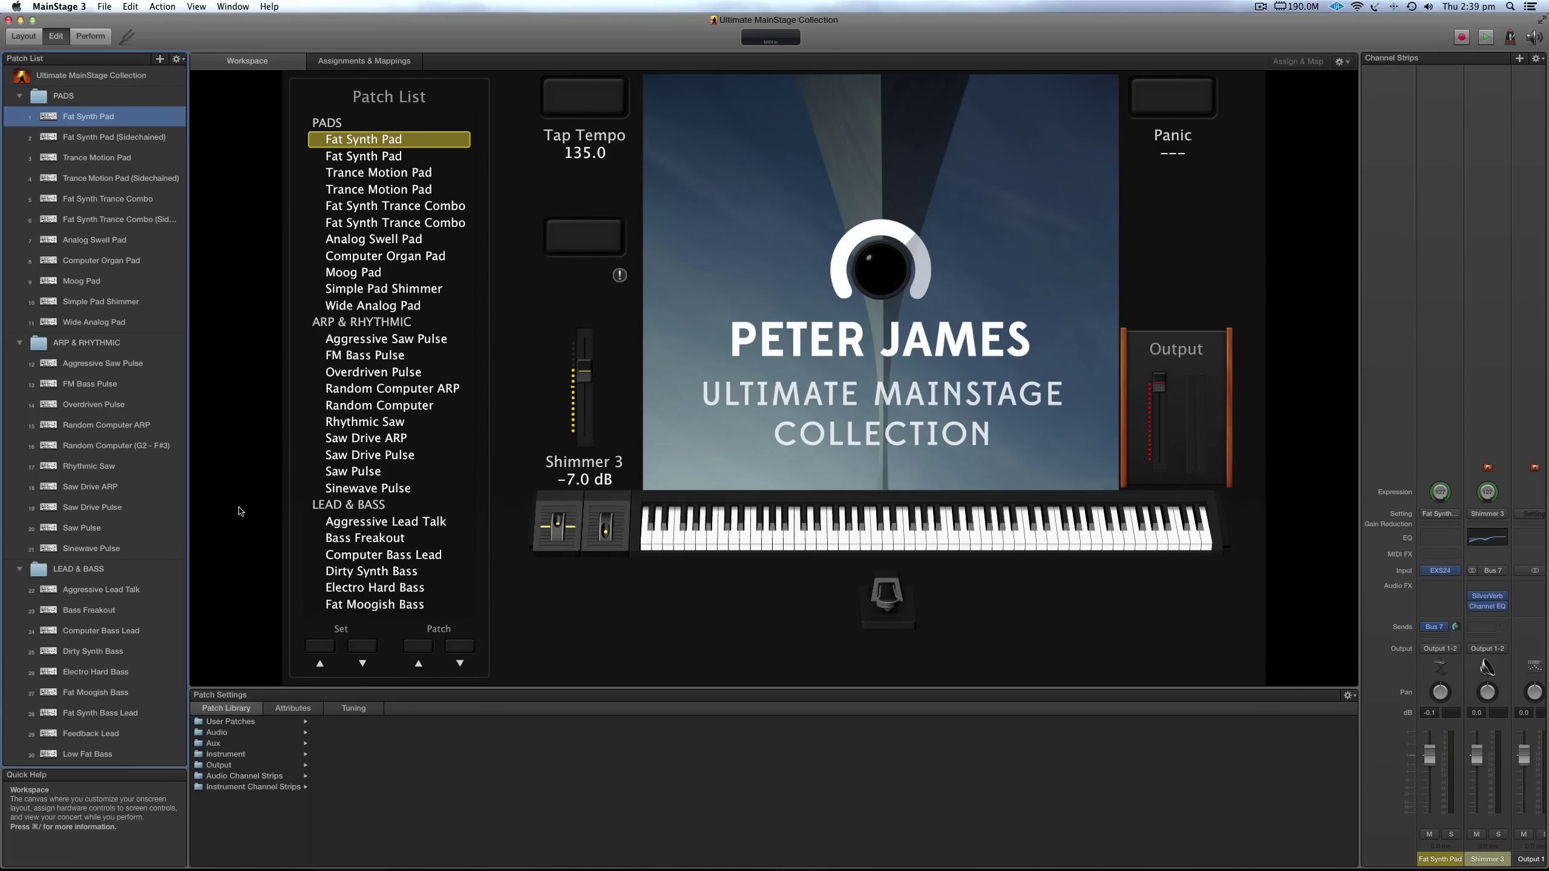
{"action": "left_click", "coordinate": [241, 722]}
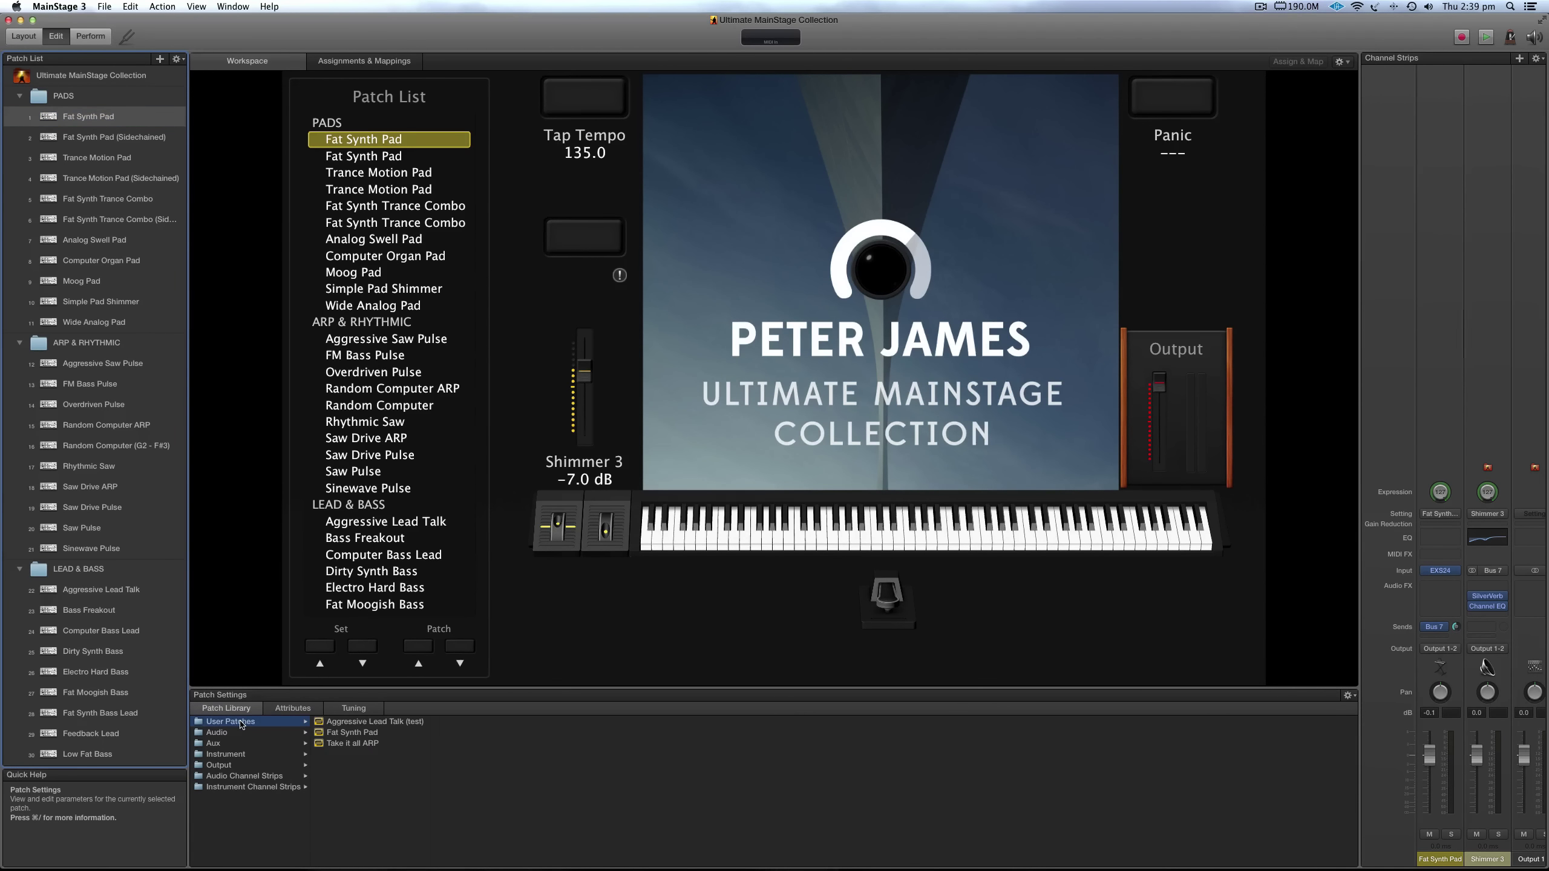
{"action": "left_click", "coordinate": [348, 736]}
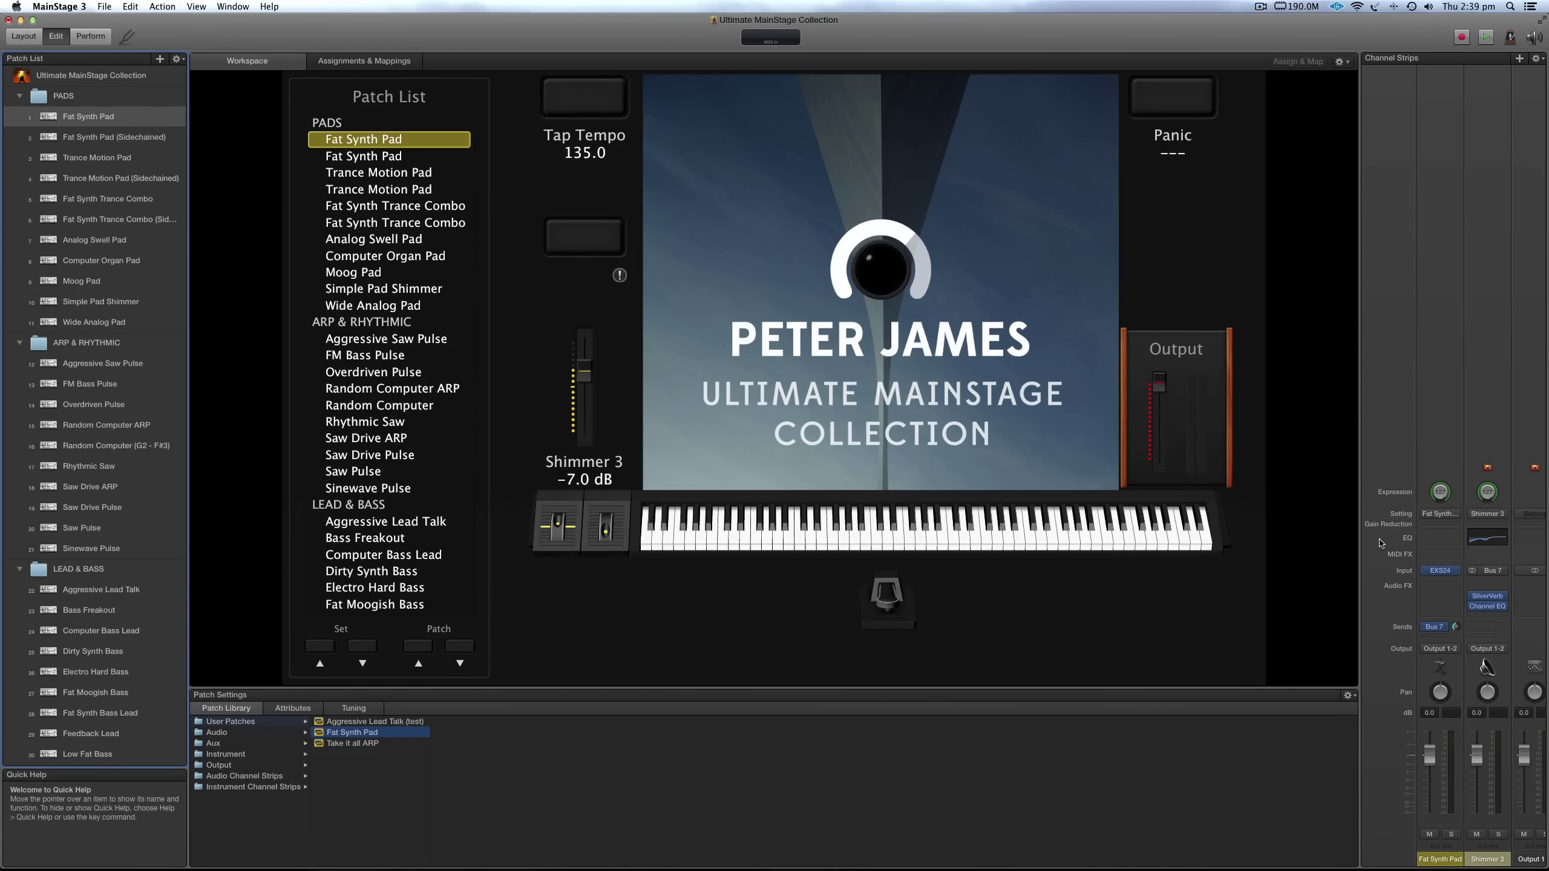
Save the Fat Synth Pad channel strip as a channel strip setting named Fat Synth Pad in the Instrument folder
{"action": "left_click", "coordinate": [1441, 513]}
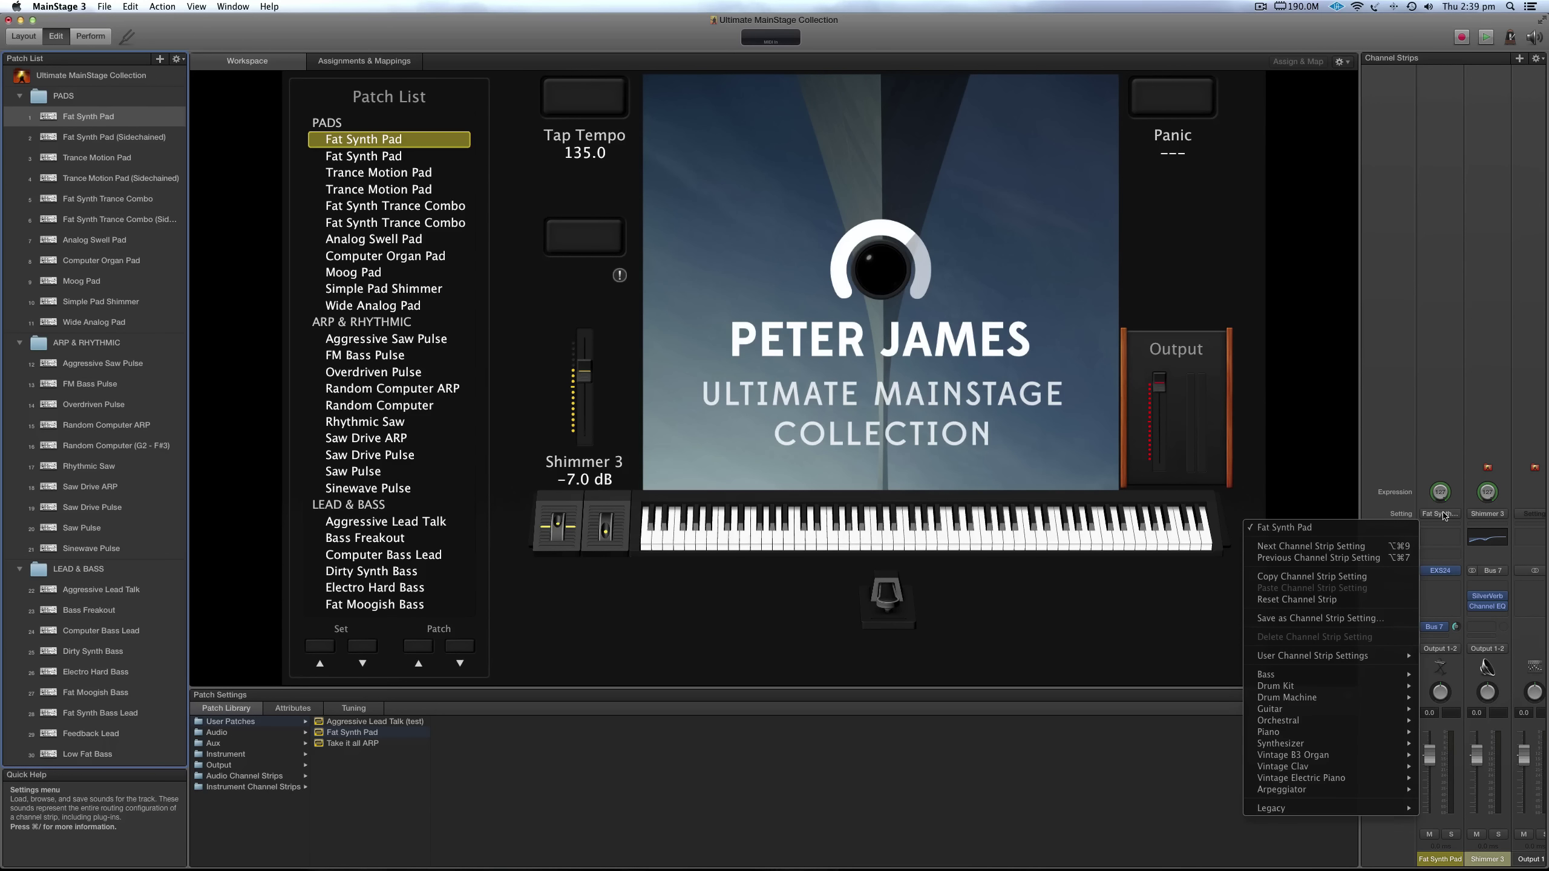
{"action": "left_click", "coordinate": [1333, 619]}
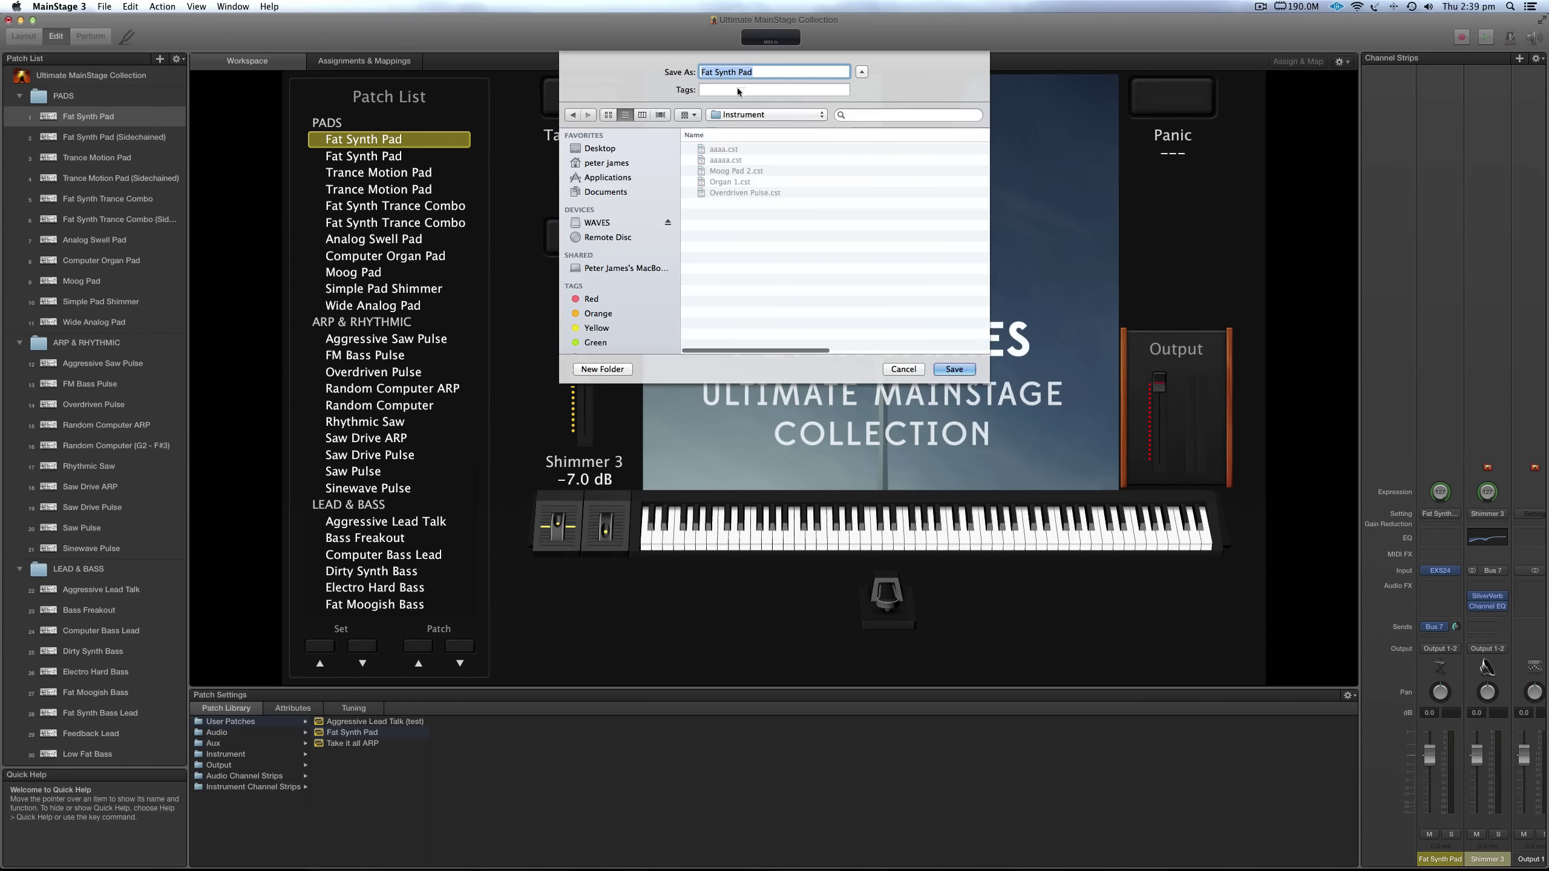
{"action": "left_click", "coordinate": [955, 369]}
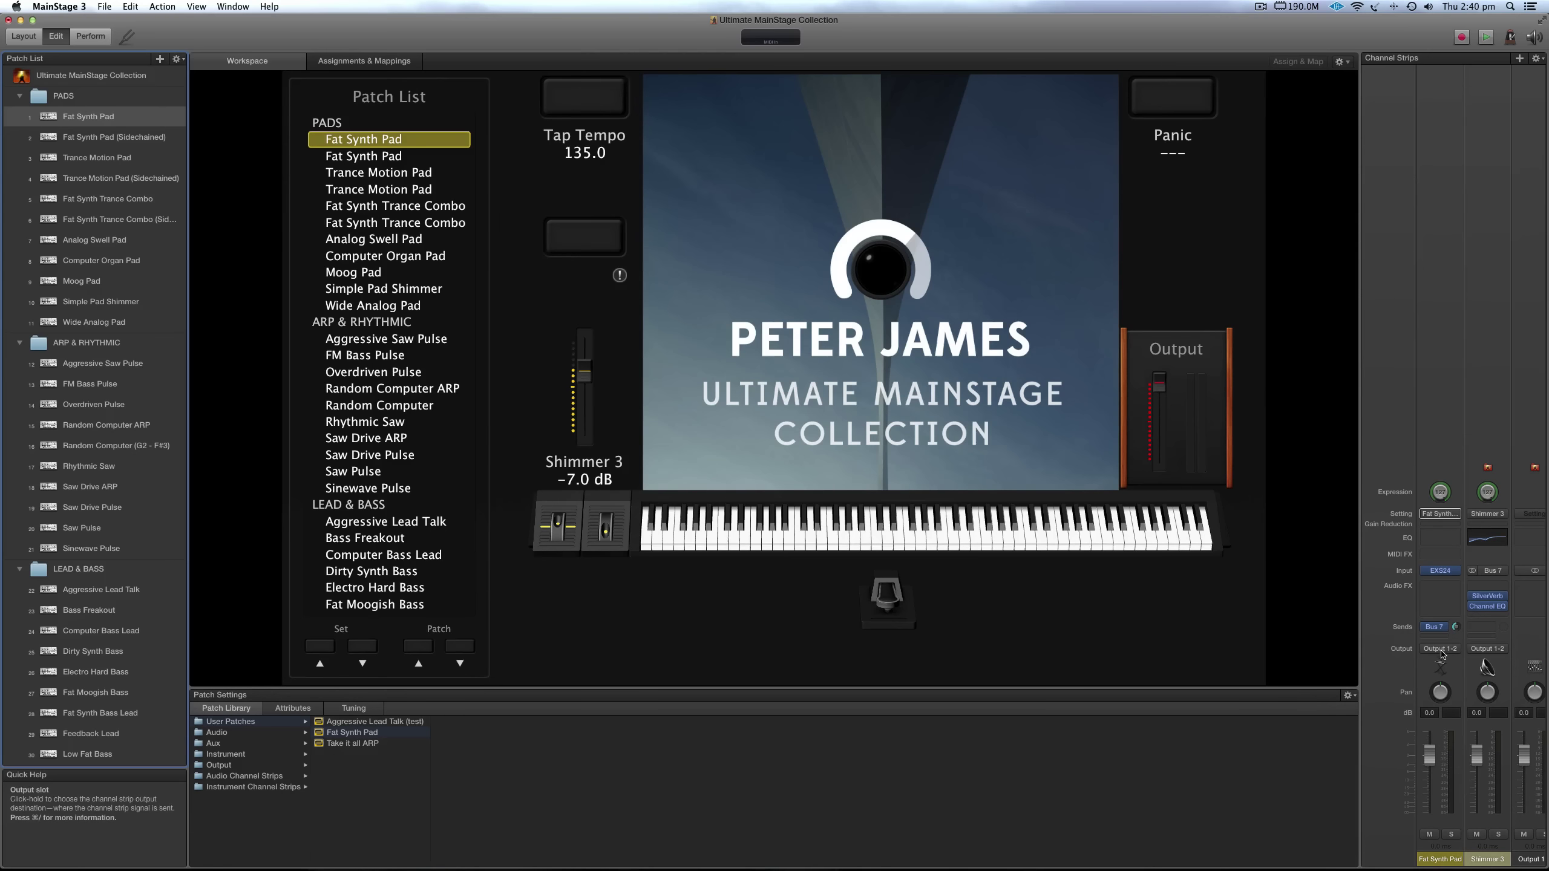
{"action": "left_click", "coordinate": [1490, 515]}
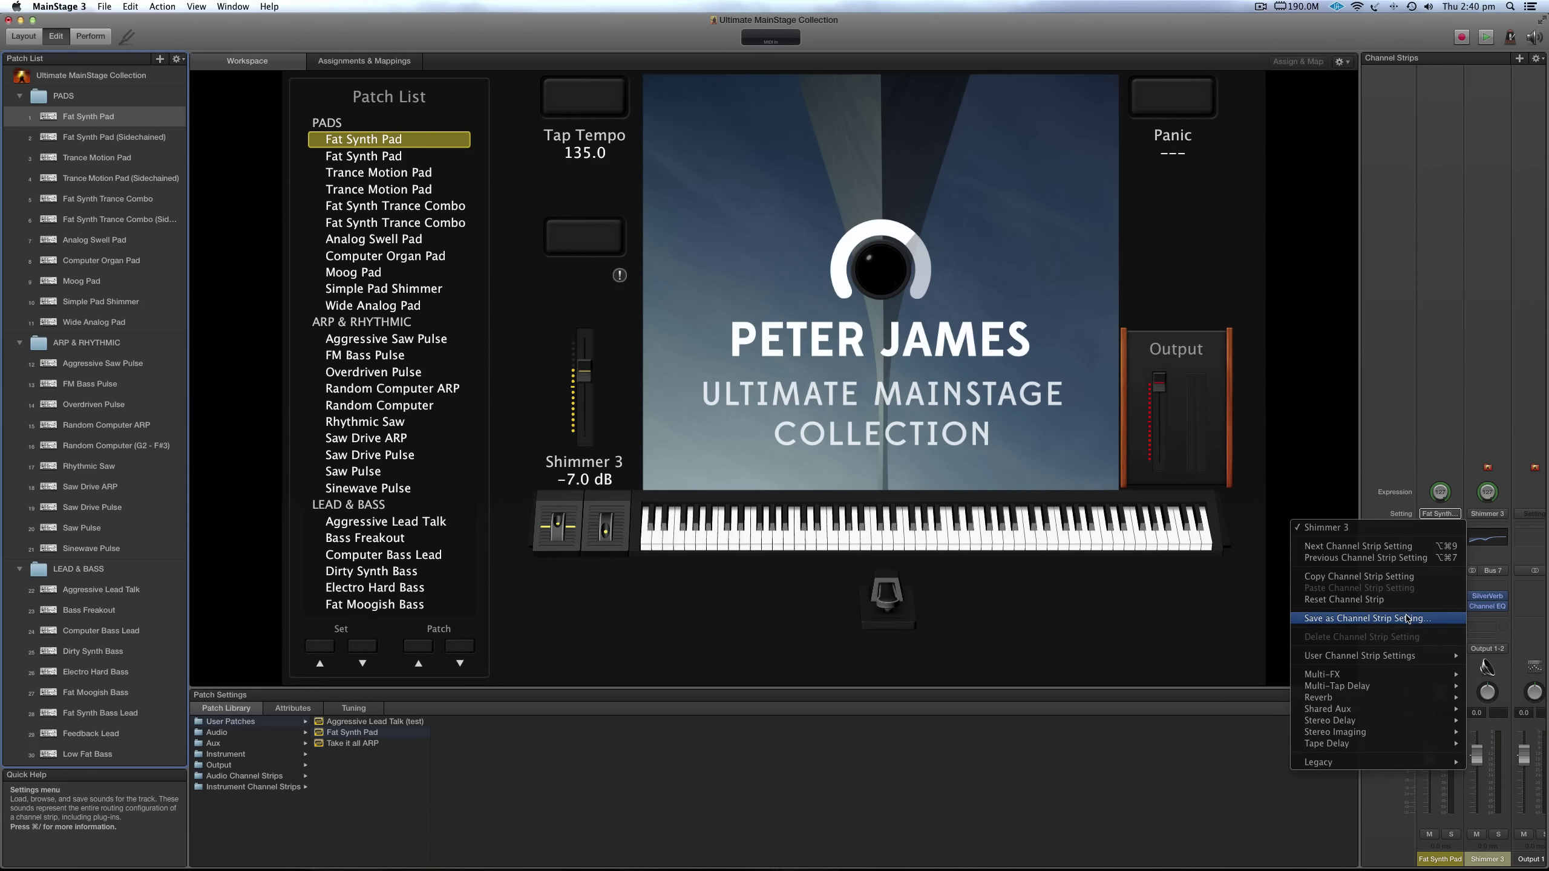
{"action": "left_click", "coordinate": [1406, 619]}
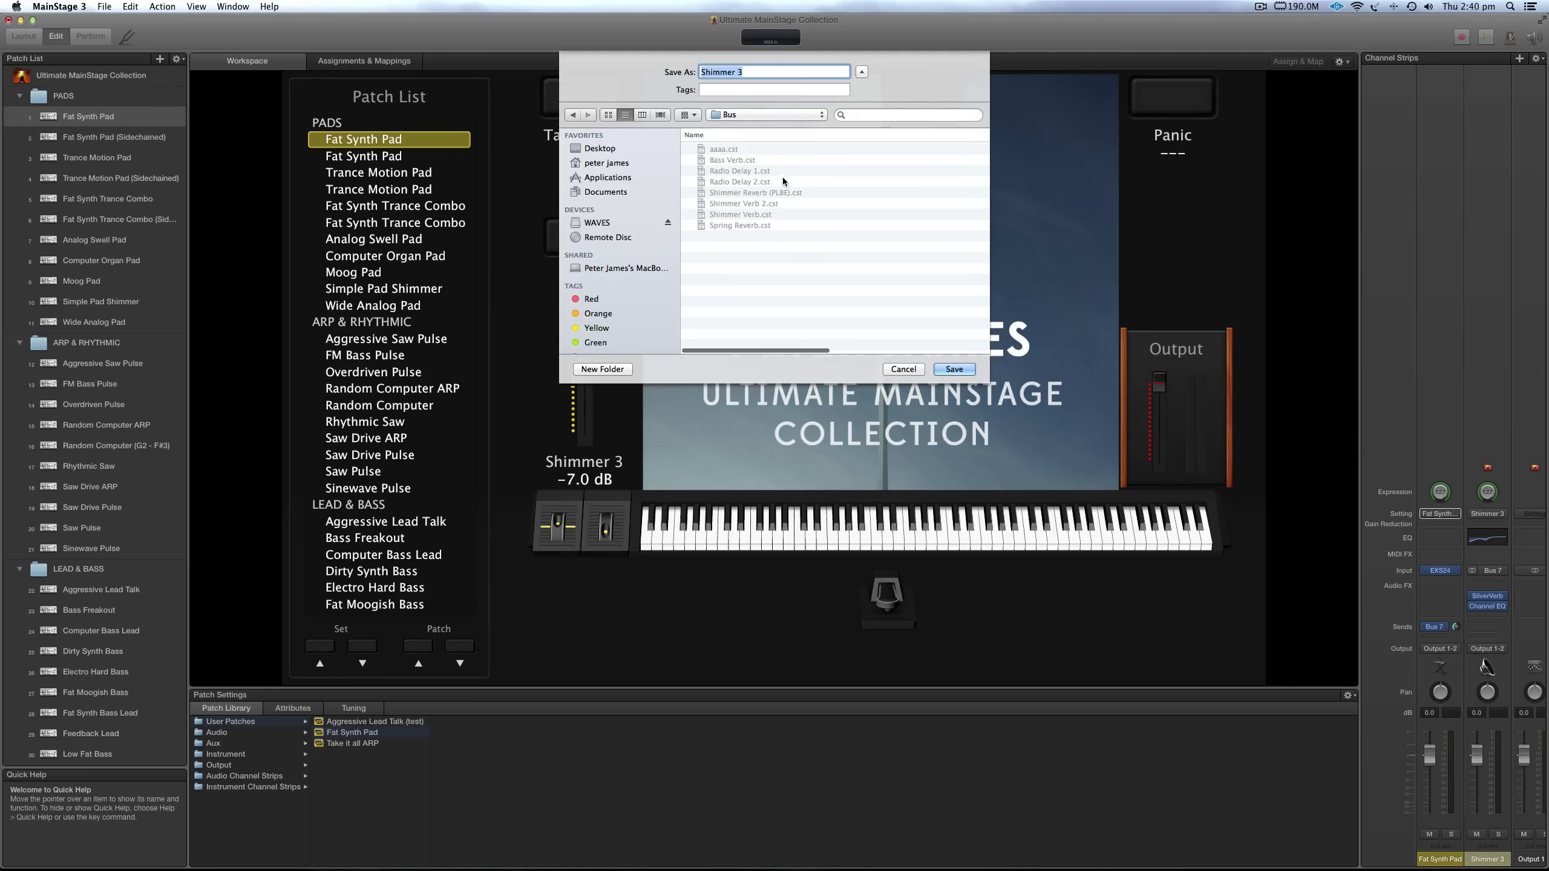
{"action": "left_click", "coordinate": [905, 369]}
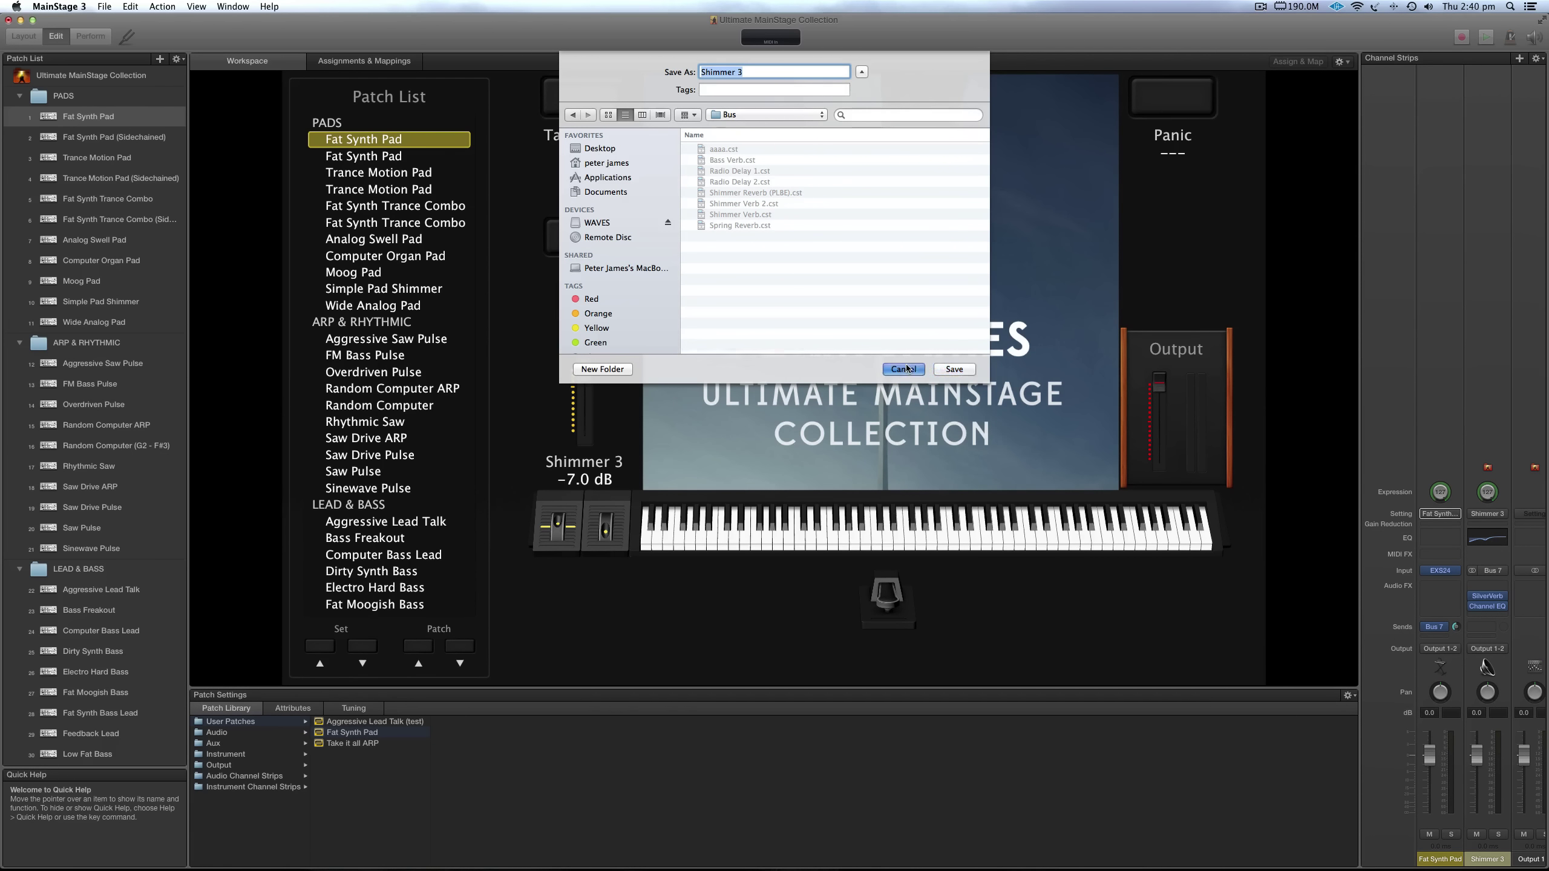
For the Fat Synth Pad patch, assign the Shimmer 3 screen fader to hardware Fader 1 in Layout mode and return to Edit mode
{"action": "left_click", "coordinate": [103, 122]}
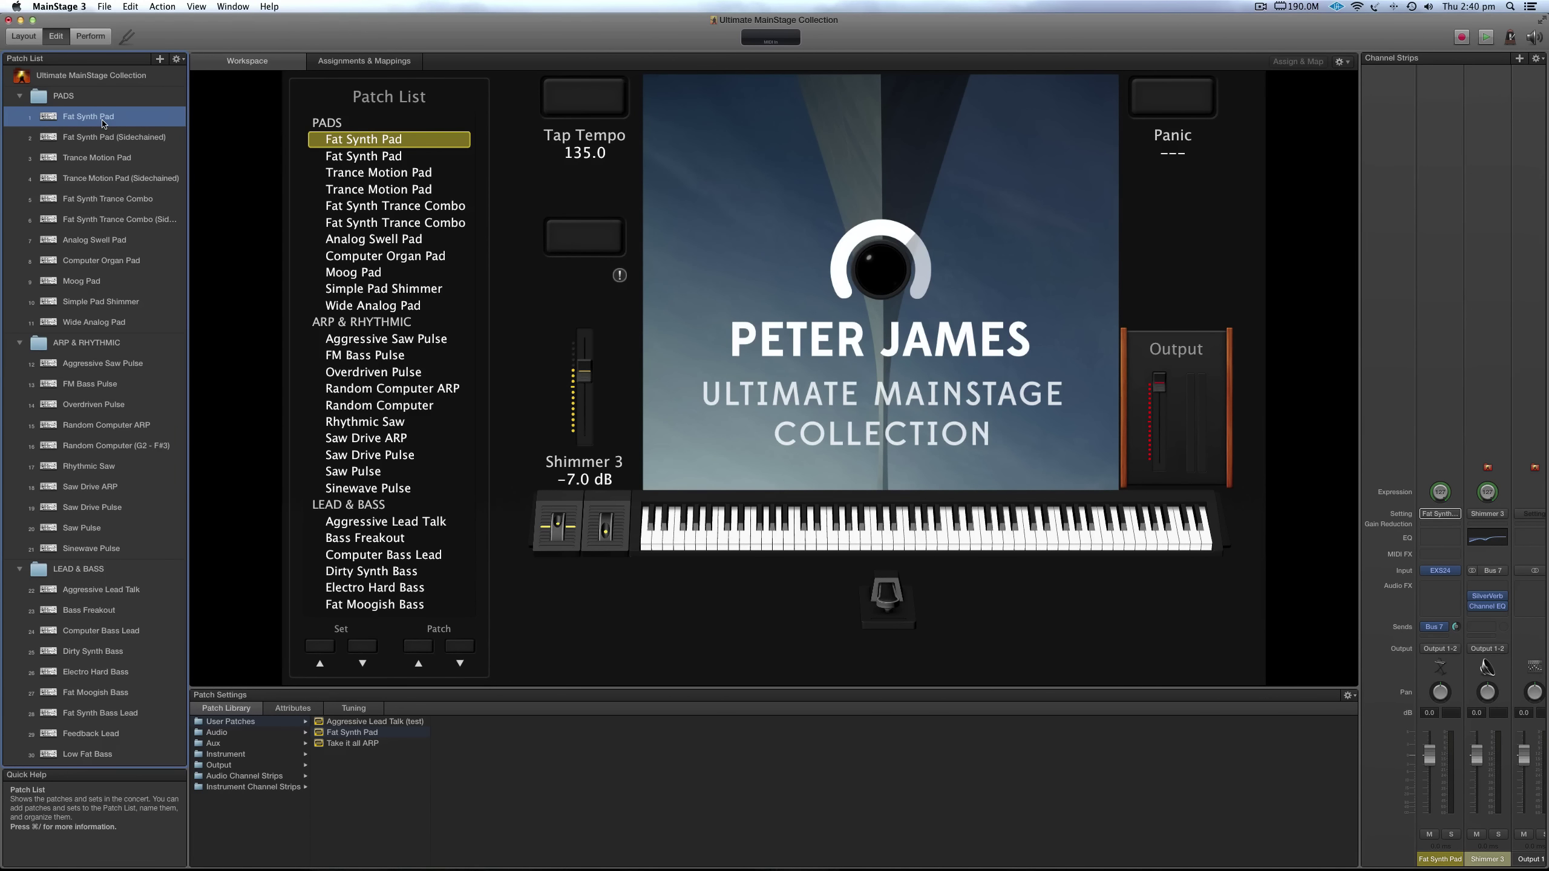
{"action": "left_click", "coordinate": [586, 375]}
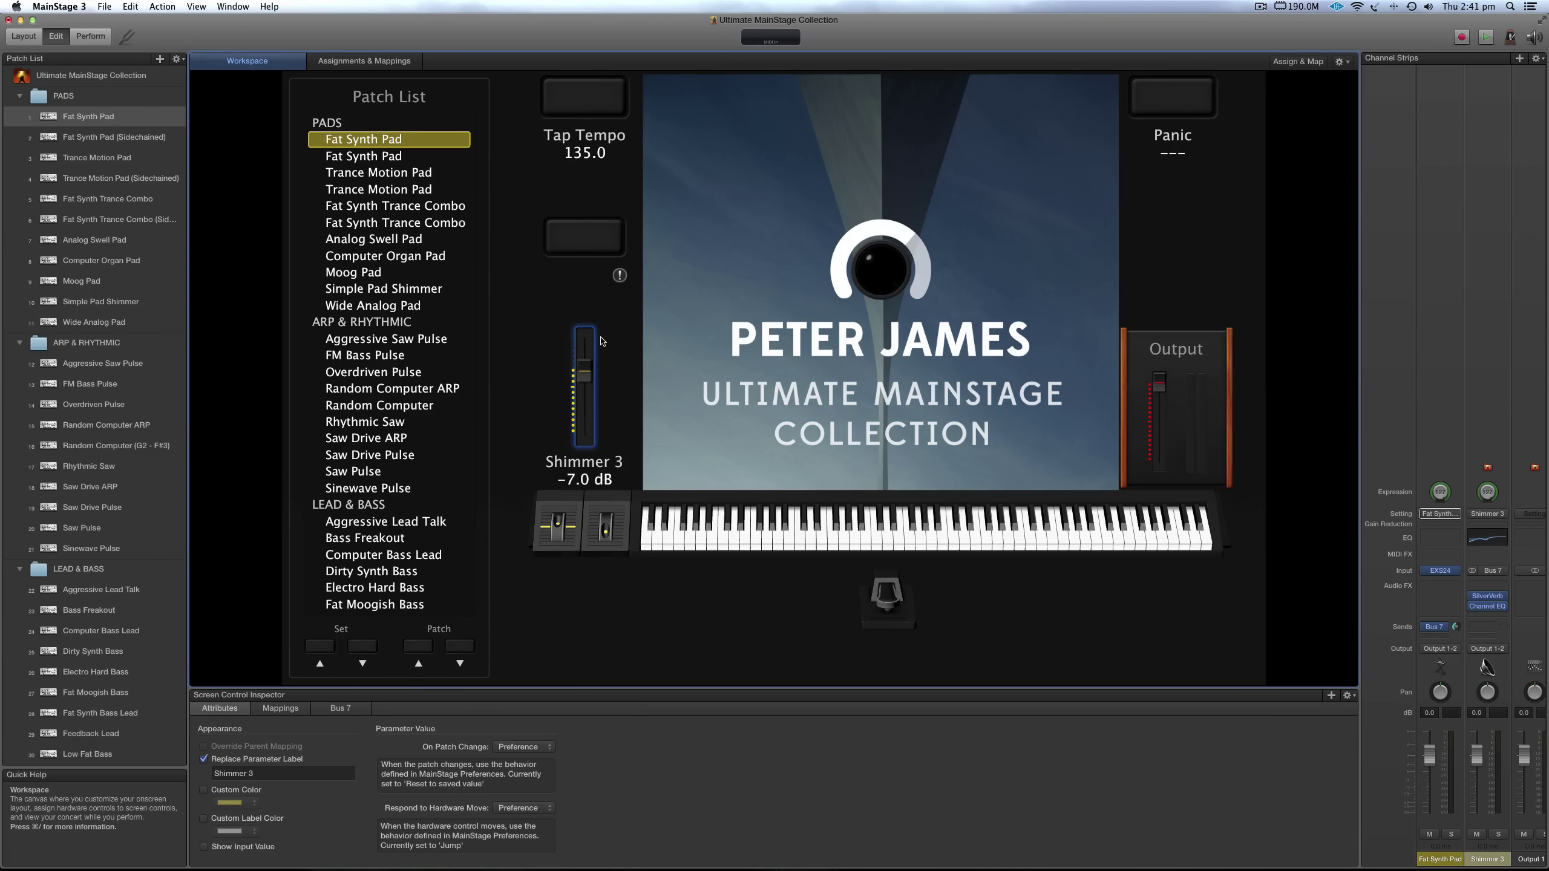
{"action": "left_click", "coordinate": [22, 38]}
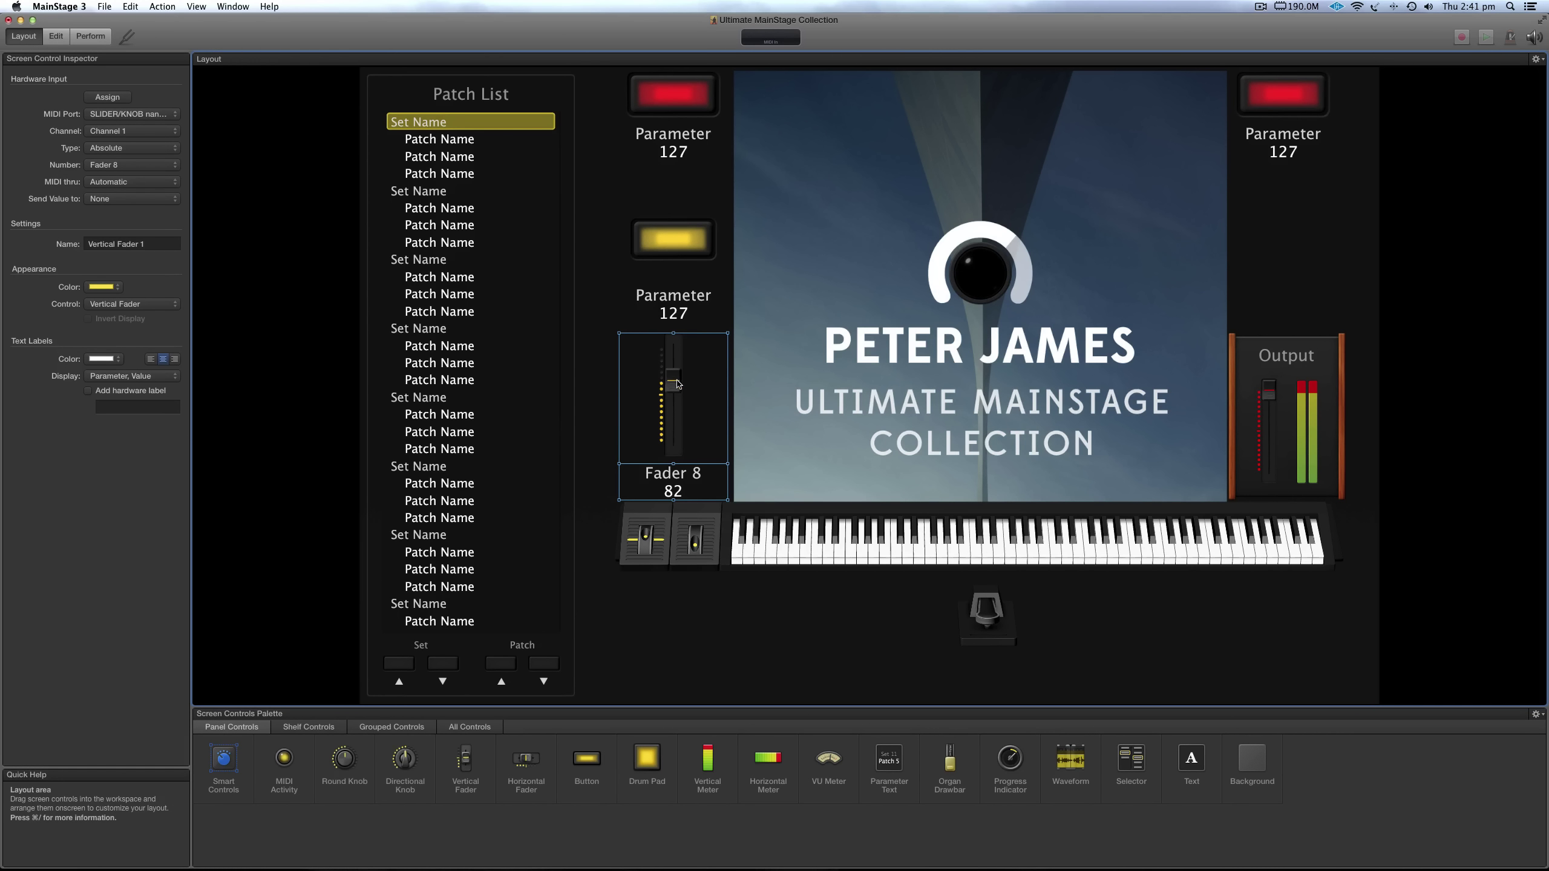
{"action": "left_click", "coordinate": [108, 96]}
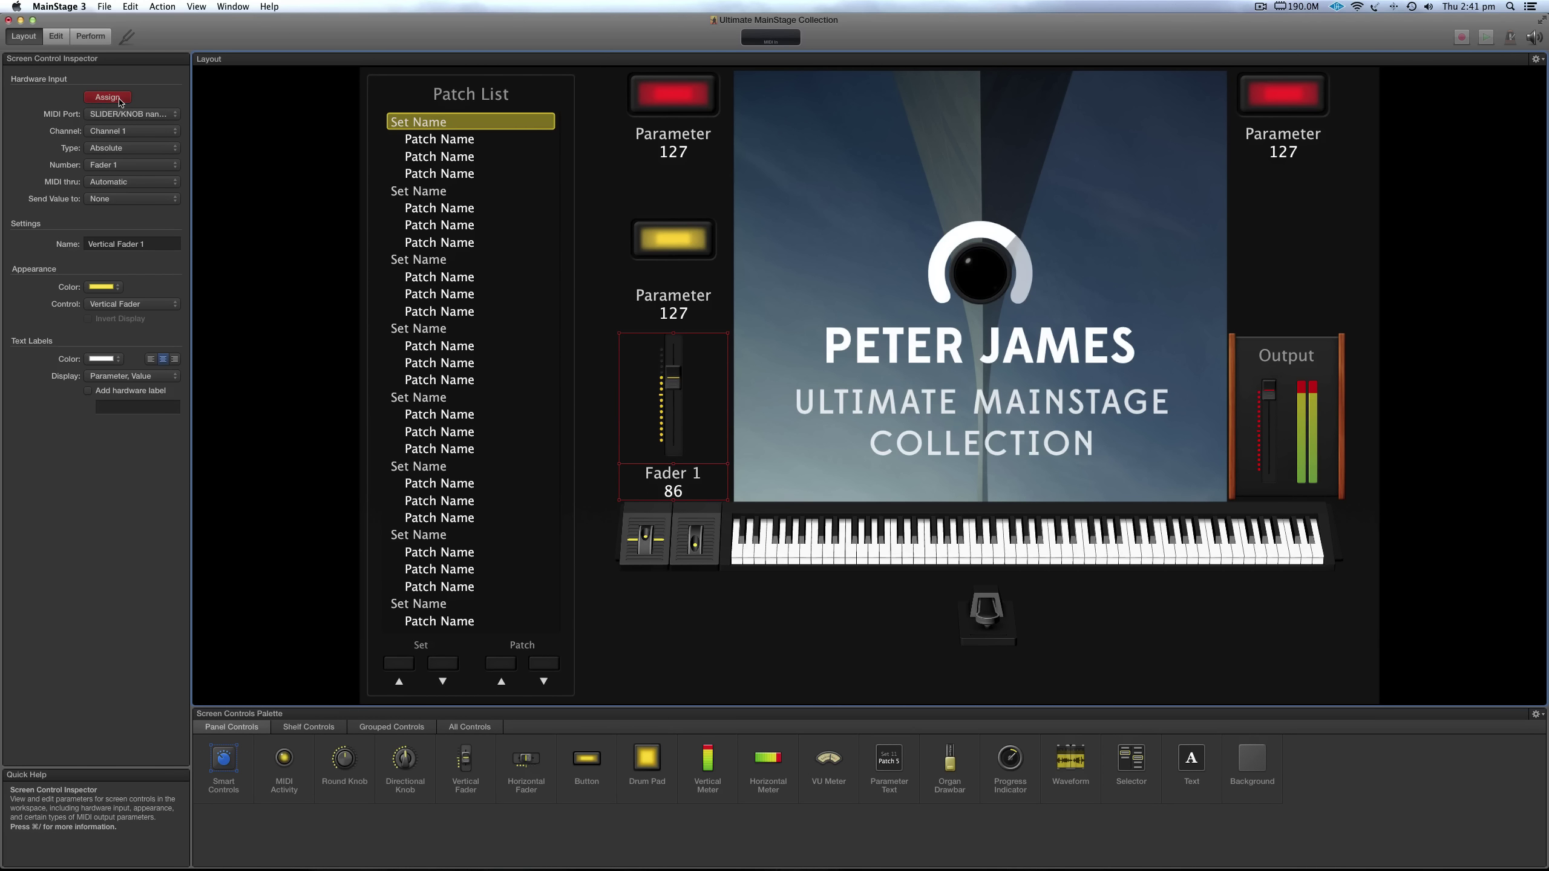
{"action": "left_click", "coordinate": [120, 100]}
{"action": "left_click", "coordinate": [55, 37]}
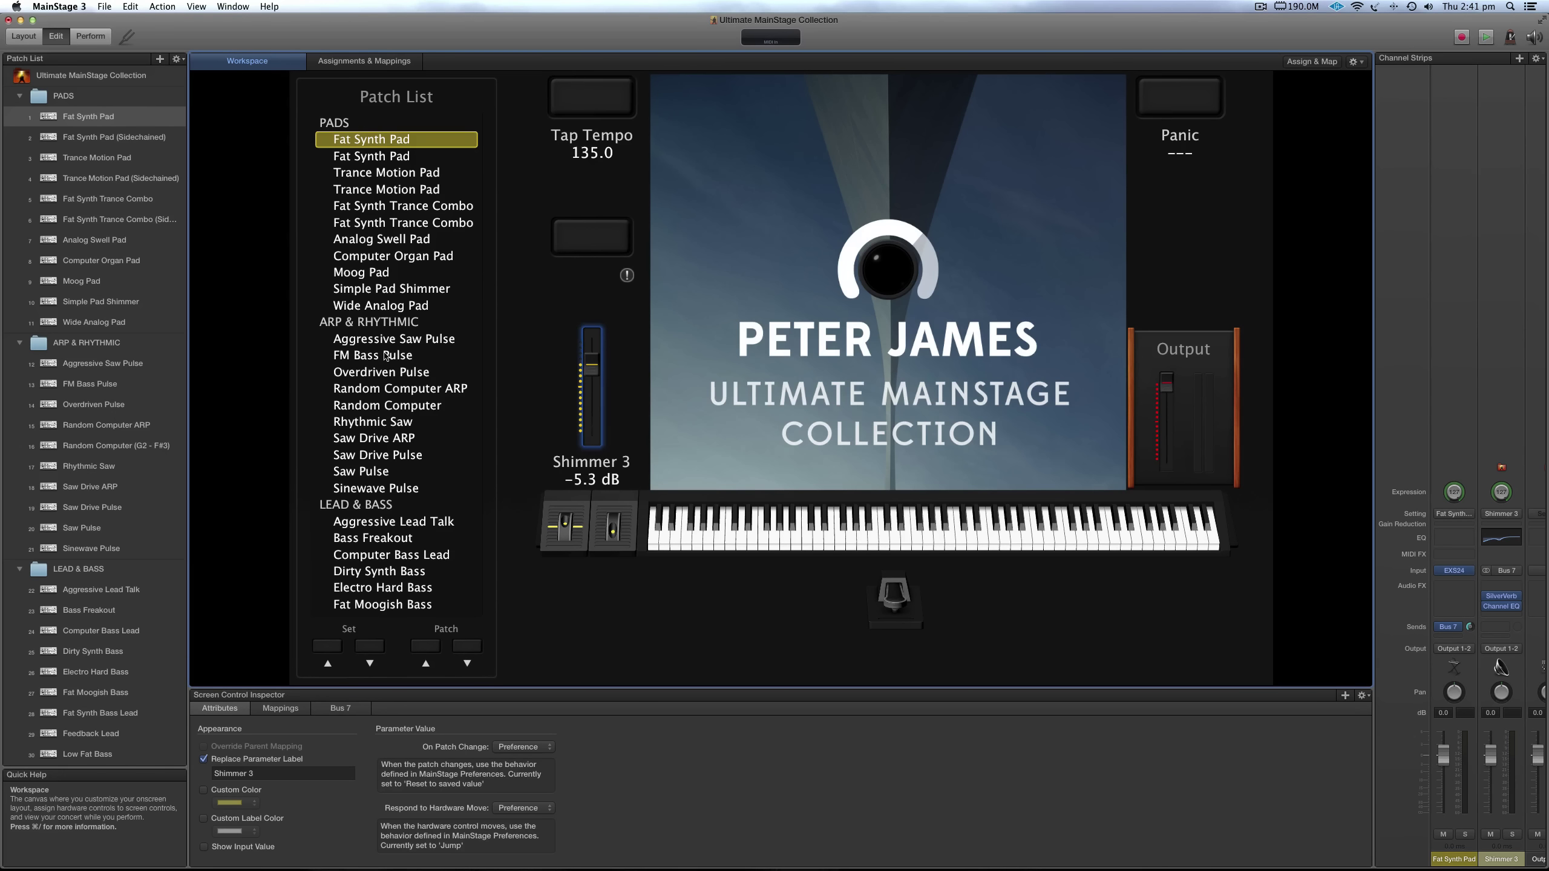
Check the modulation wheel's hardware input settings in Layout mode and return to Edit mode
{"action": "mouse_move", "coordinate": [613, 532]}
{"action": "left_mouse_down"}
{"action": "mouse_move", "coordinate": [613, 519]}
{"action": "mouse_move", "coordinate": [622, 531]}
{"action": "left_mouse_up"}
{"action": "left_click", "coordinate": [23, 35]}
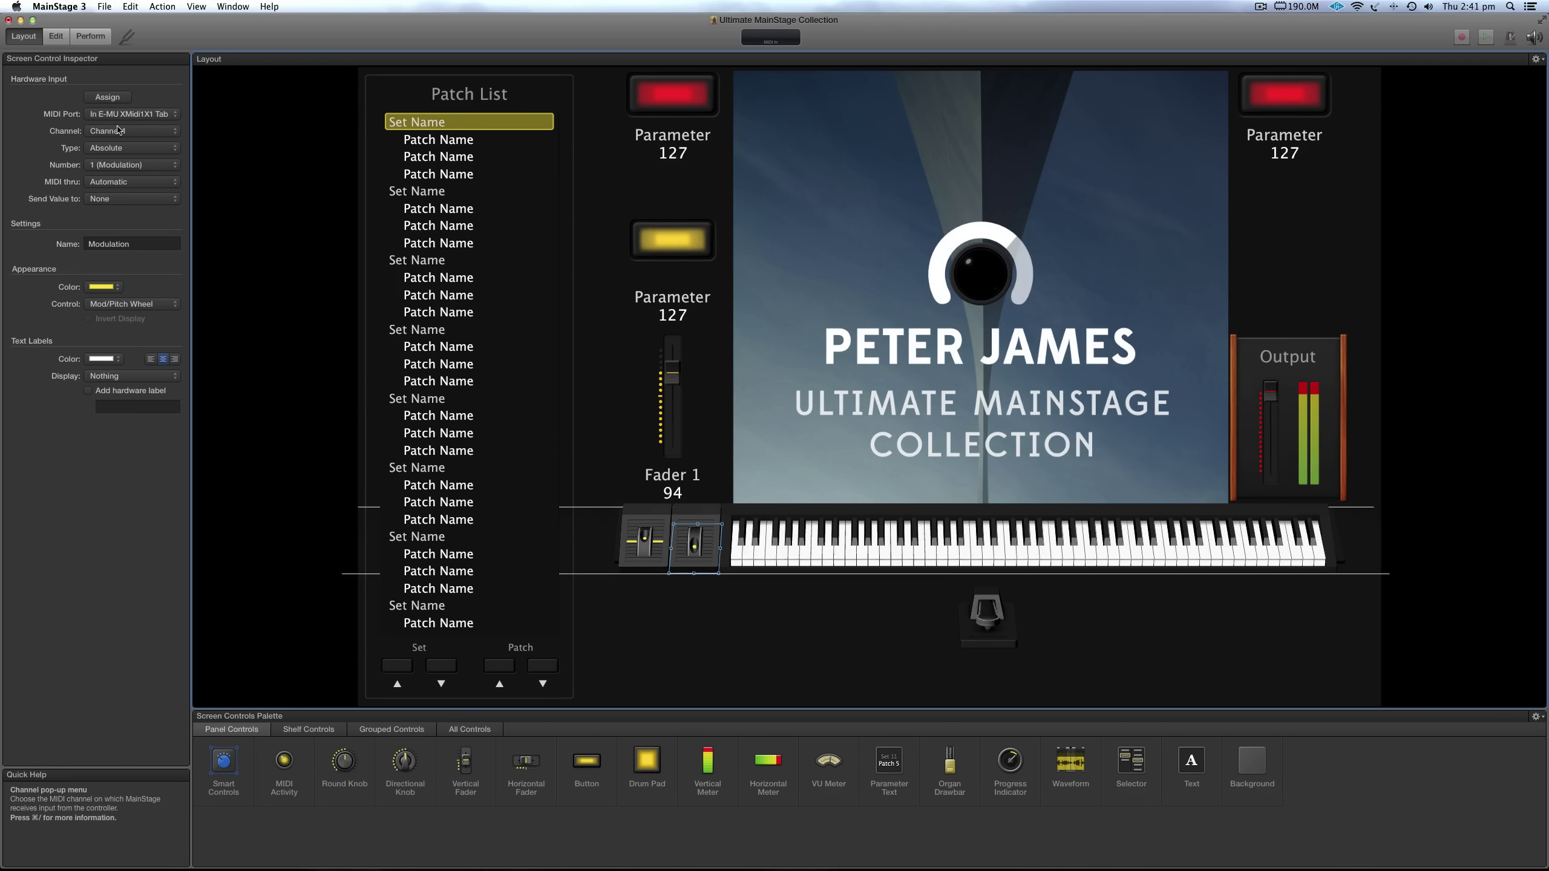
{"action": "left_click", "coordinate": [56, 37]}
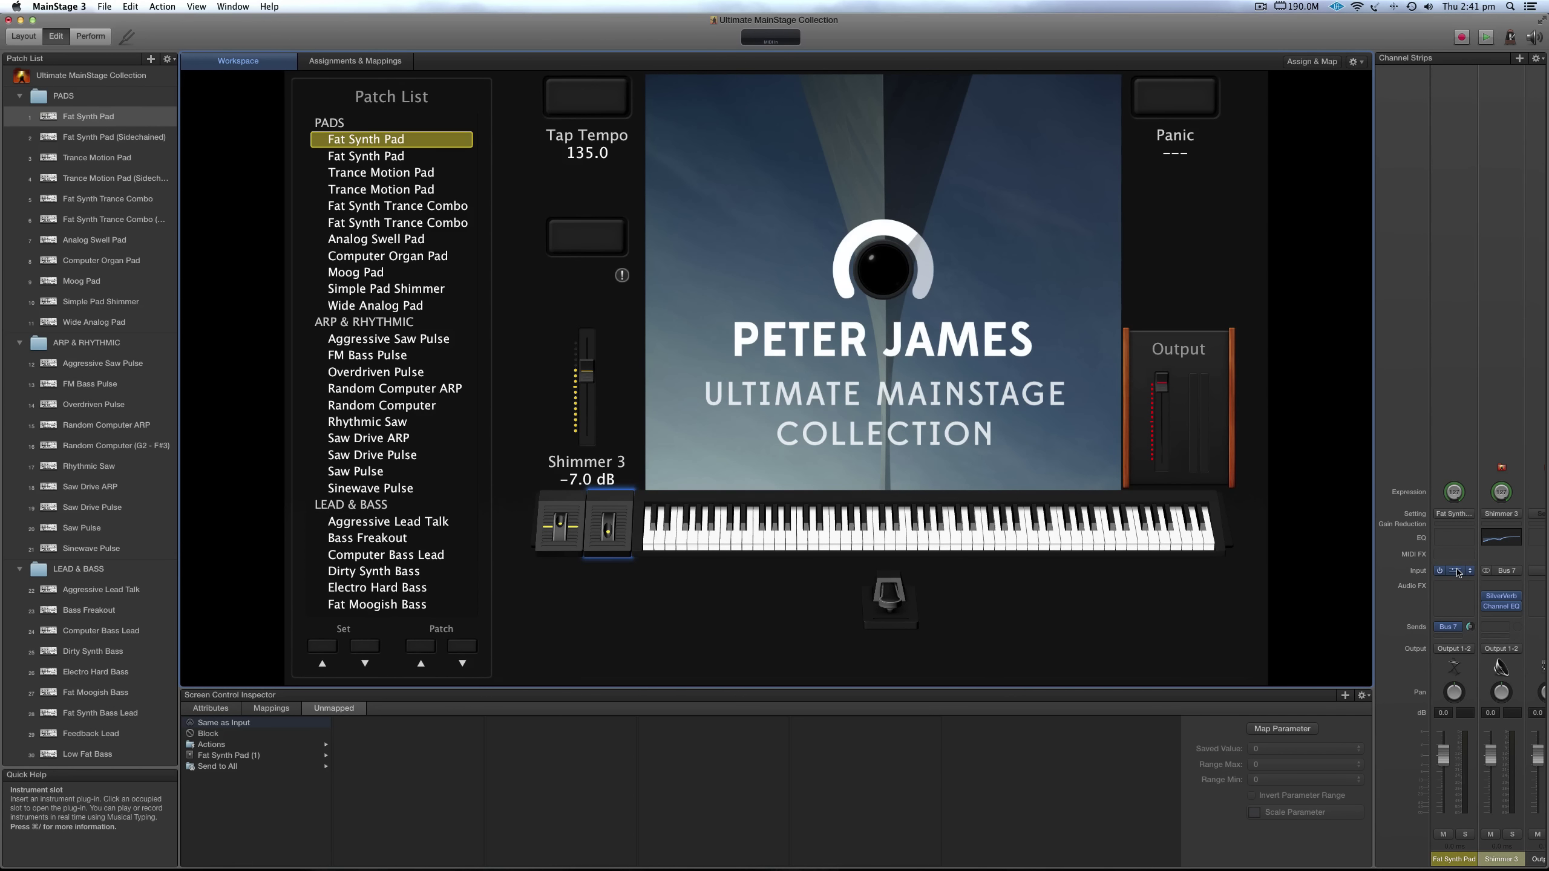
Examine the controller source choices for the modulation routing in the Fat Synth Pad's EXS24, leaving them as they are
{"action": "left_click", "coordinate": [1456, 572]}
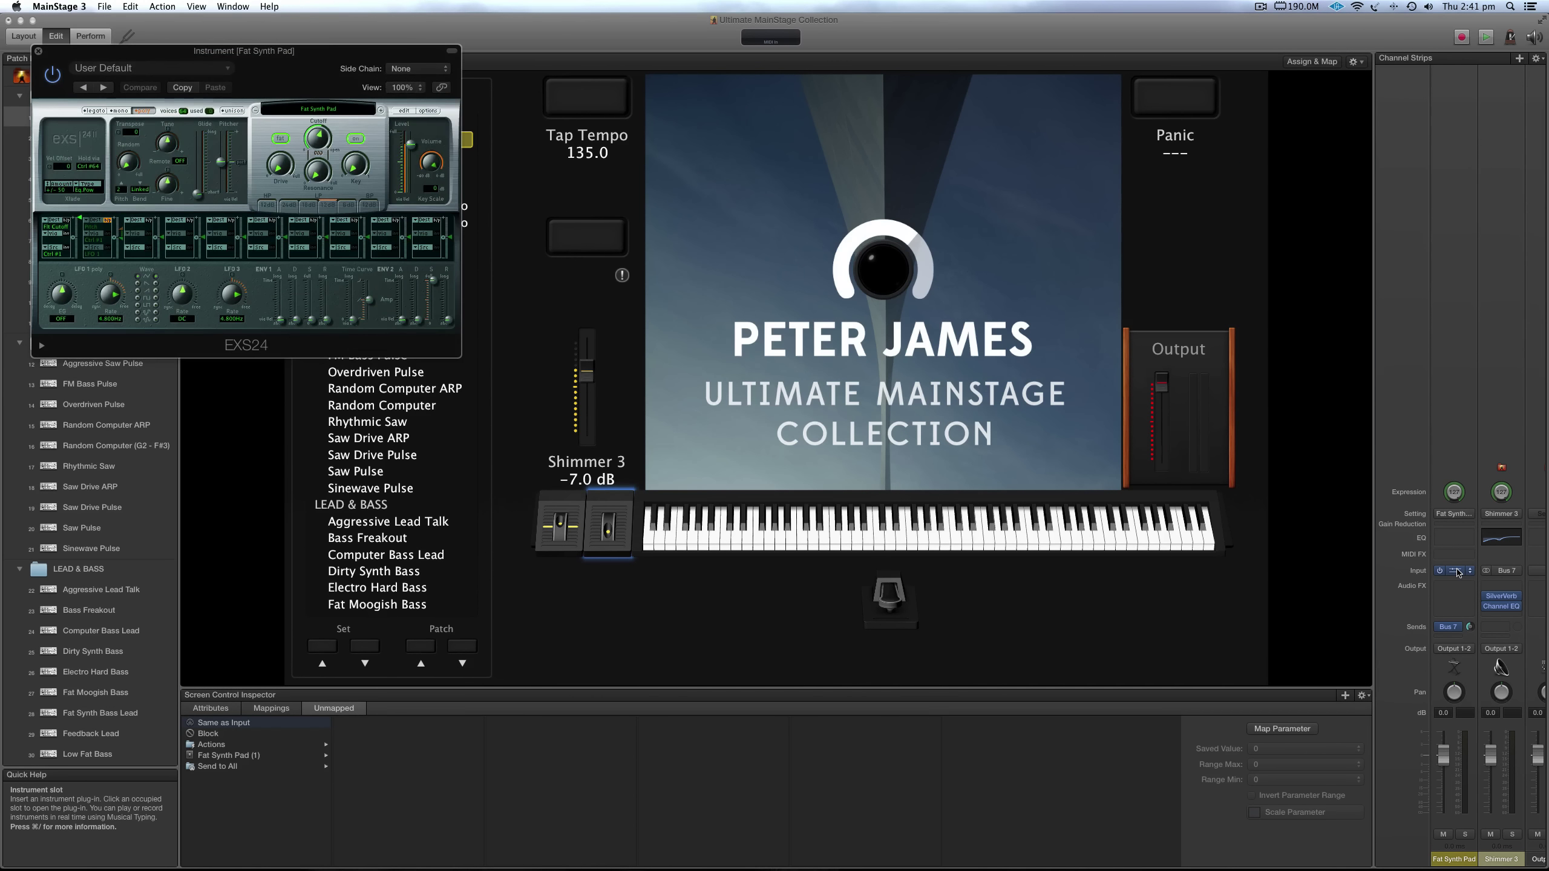
{"action": "left_click", "coordinate": [61, 253]}
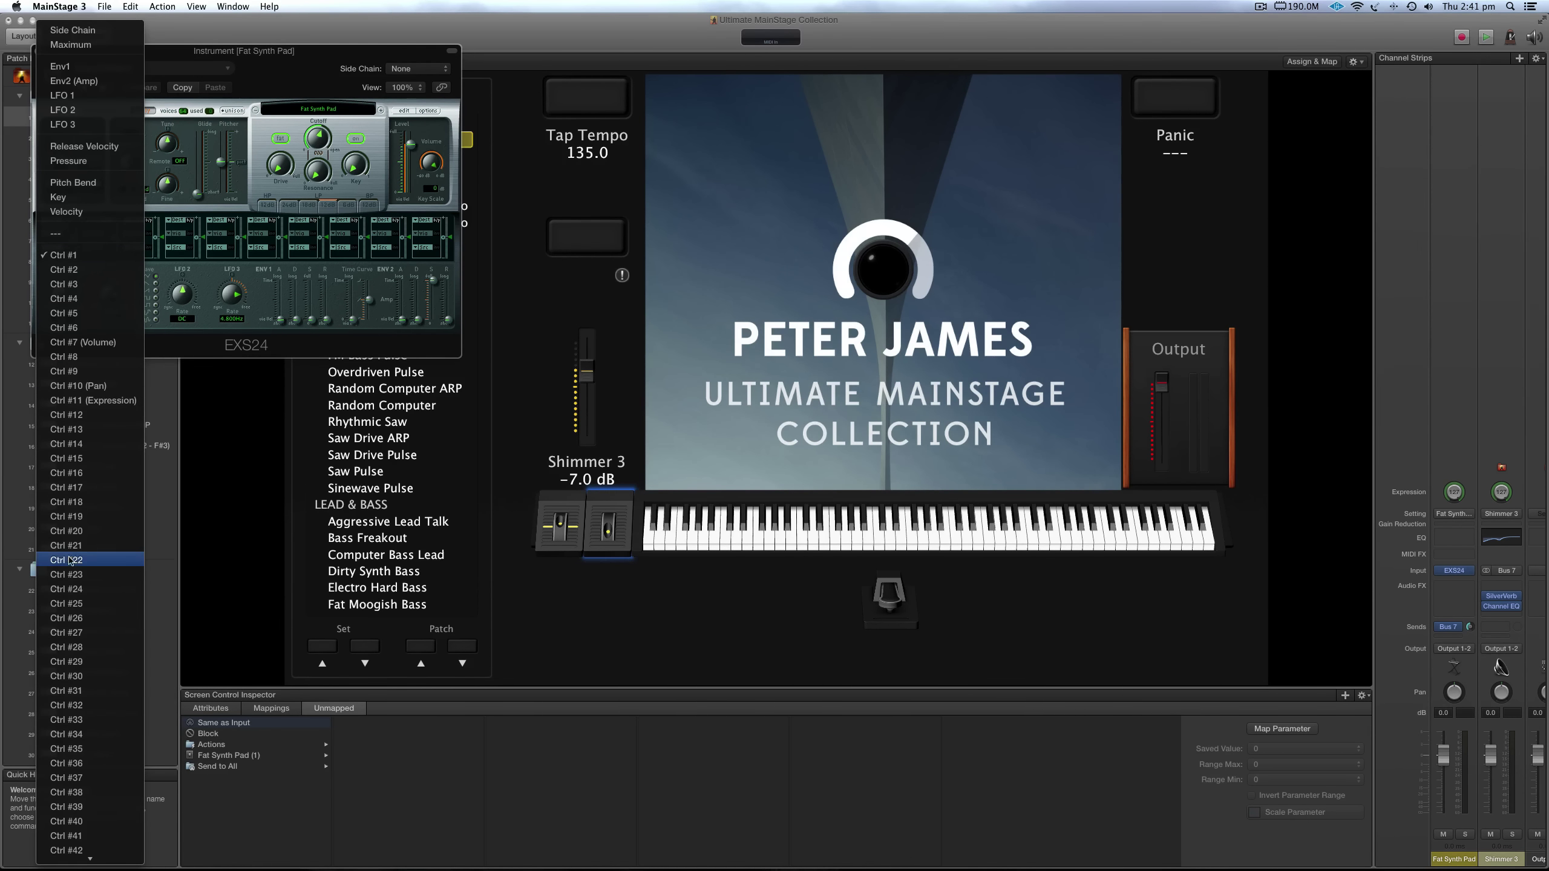
{"action": "left_click", "coordinate": [187, 59]}
{"action": "left_click", "coordinate": [40, 51]}
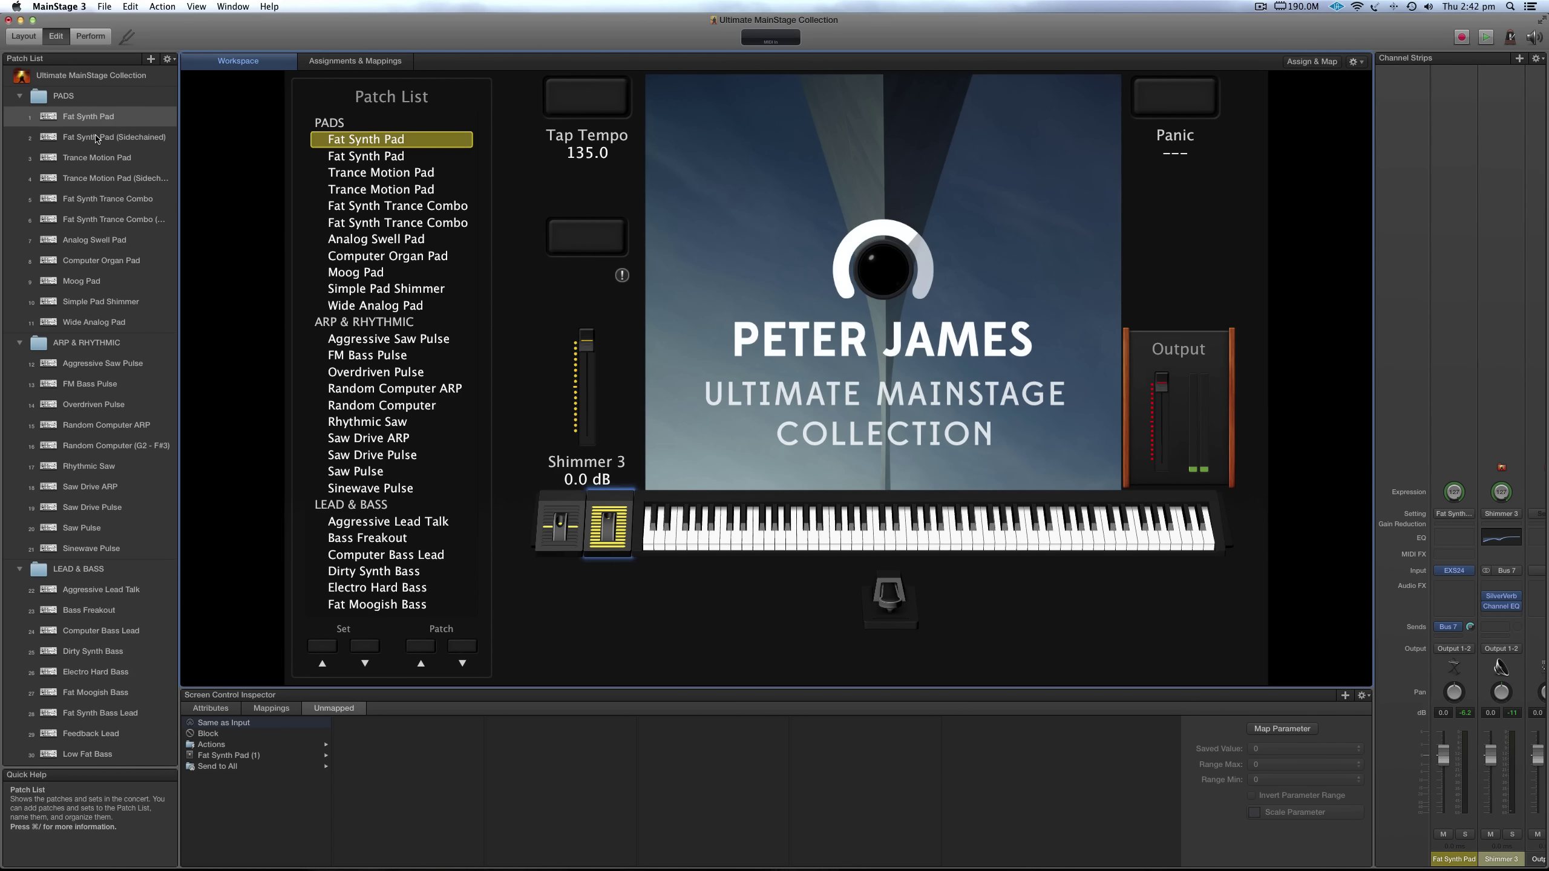
Enable Change Tempo To for the Fat Synth Pad (Sidechained) patch and open its tempo value for editing
{"action": "left_click", "coordinate": [96, 138]}
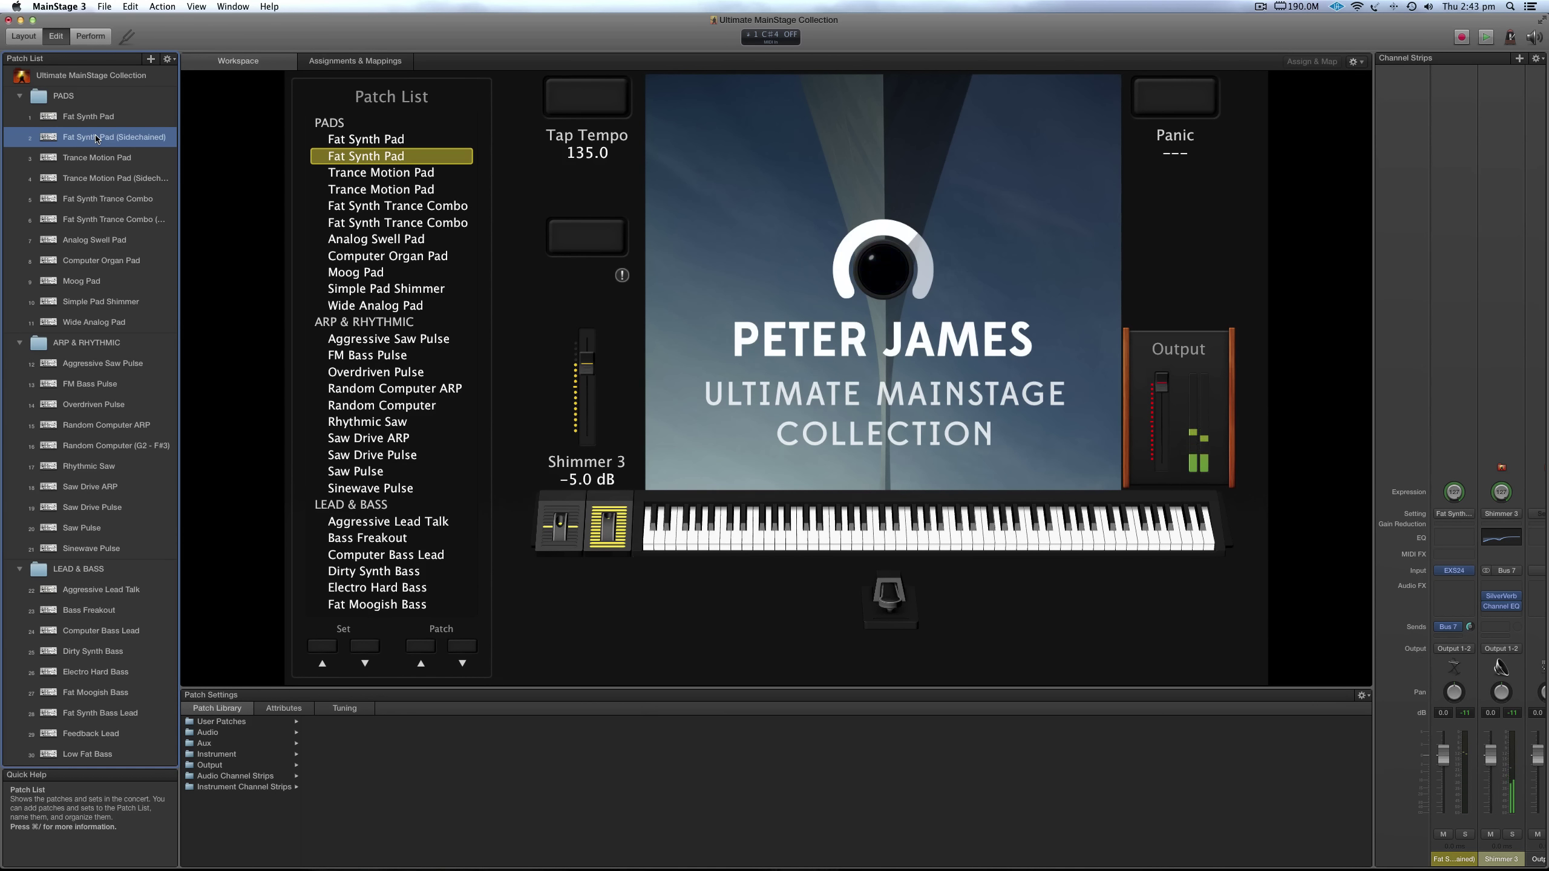
{"action": "left_click", "coordinate": [284, 708]}
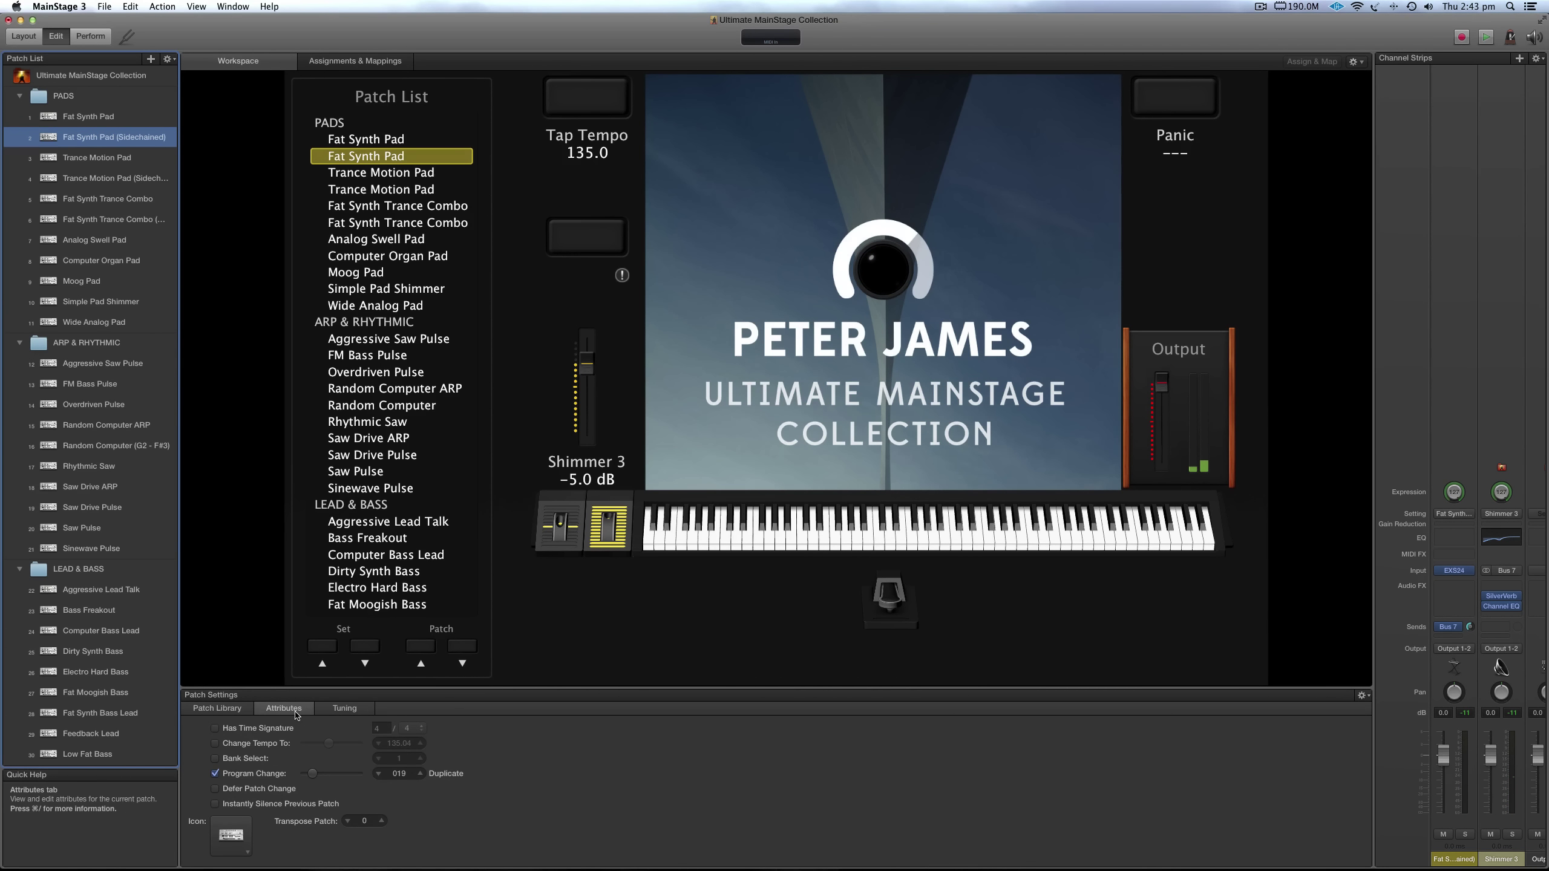
{"action": "left_click", "coordinate": [215, 743]}
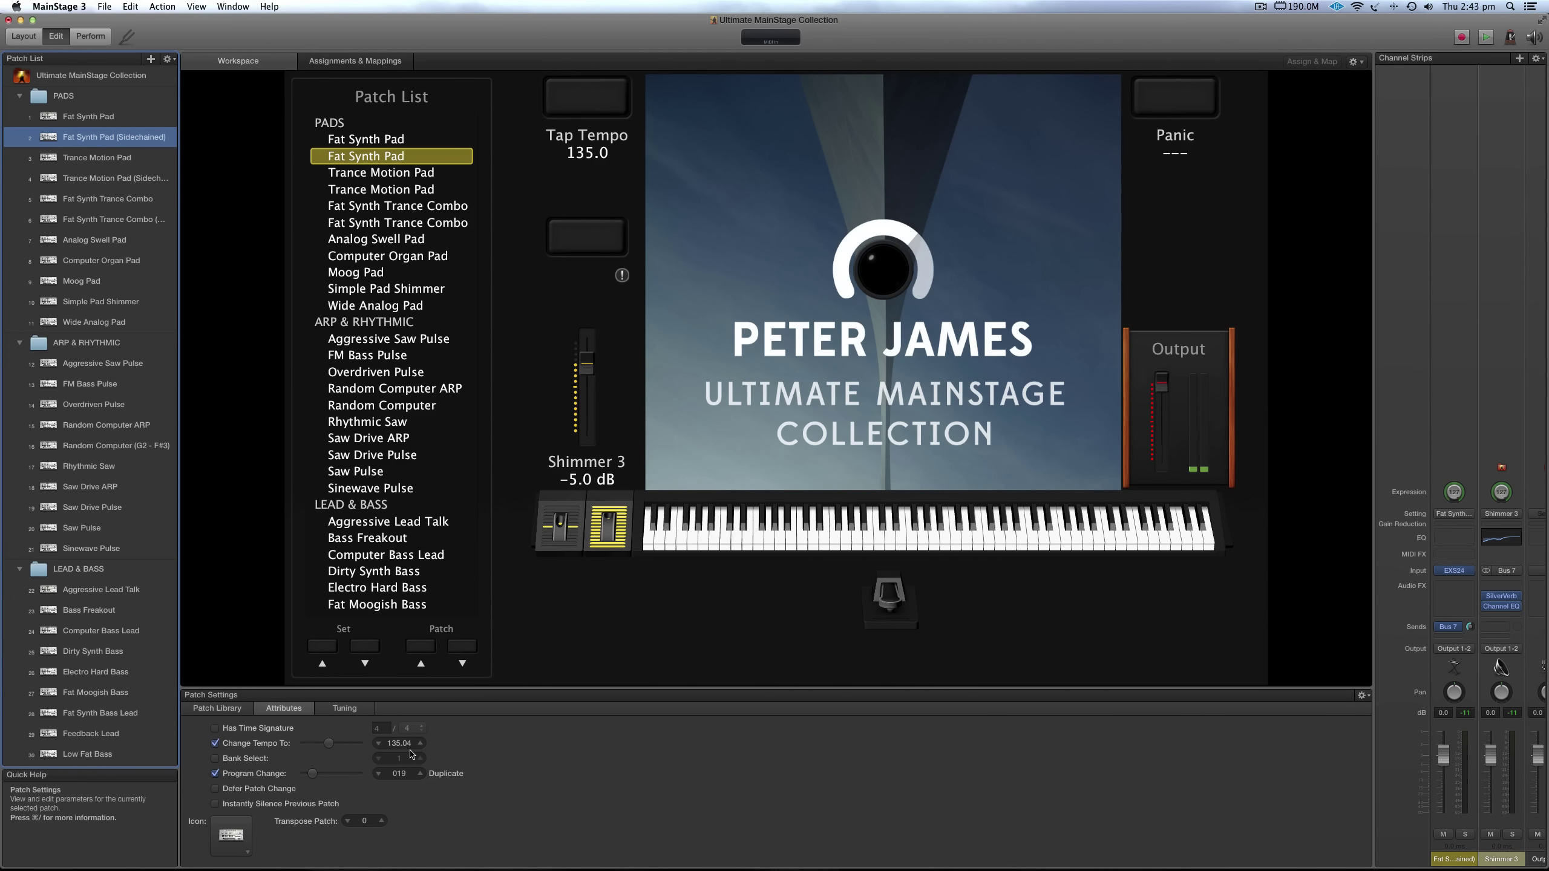
{"action": "left_click", "coordinate": [399, 744]}
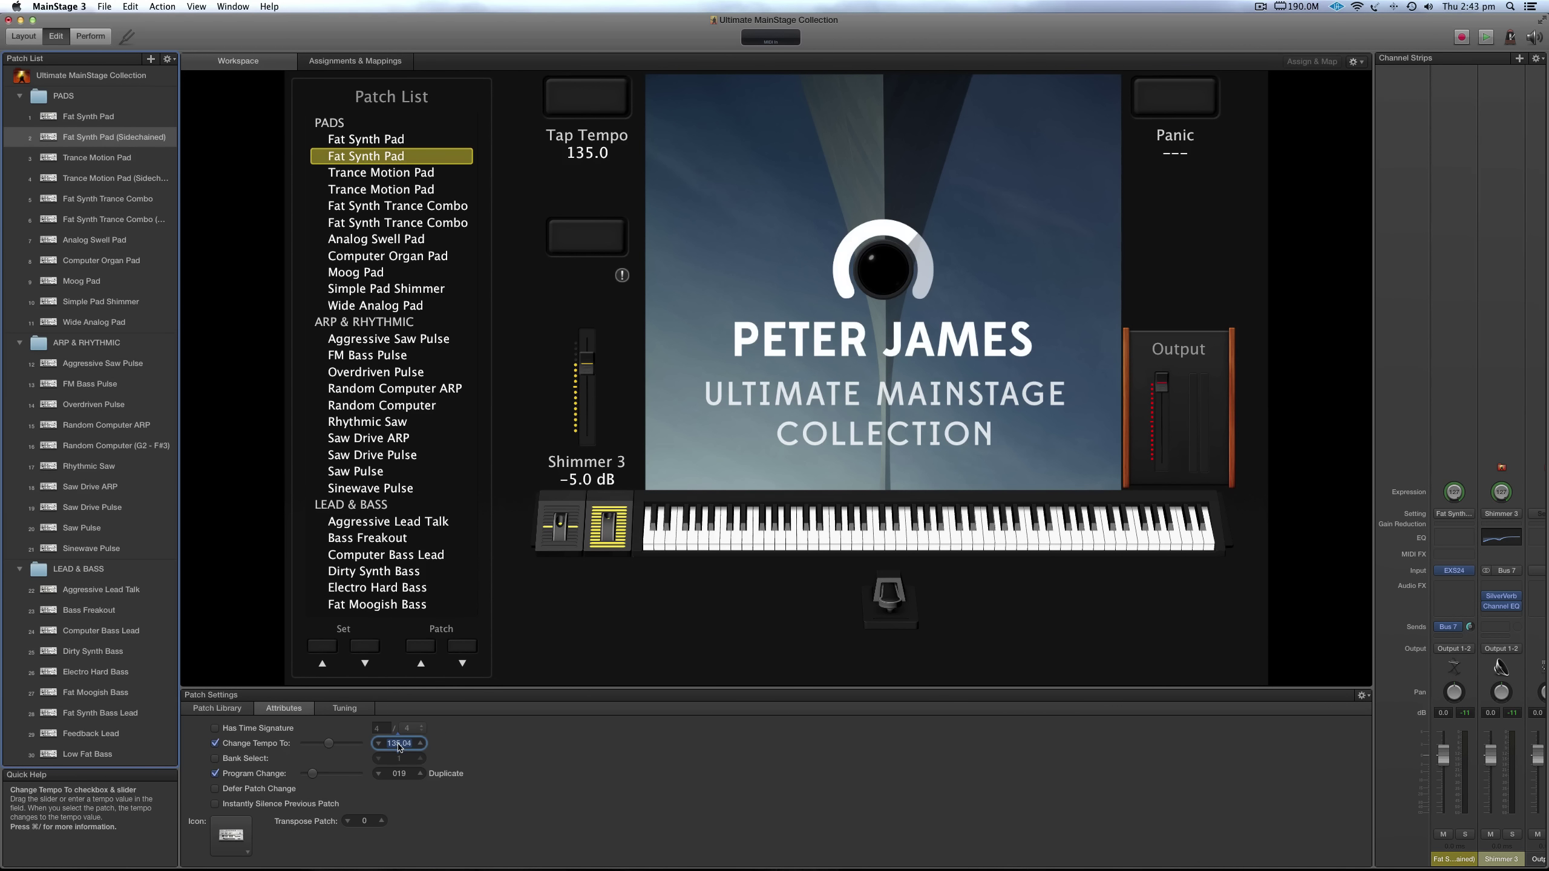
Go through the Trance Motion Pad, Trance Motion Pad (Sidechained) and Fat Synth Trance Combo patches in the PADS set
{"action": "left_click", "coordinate": [79, 158]}
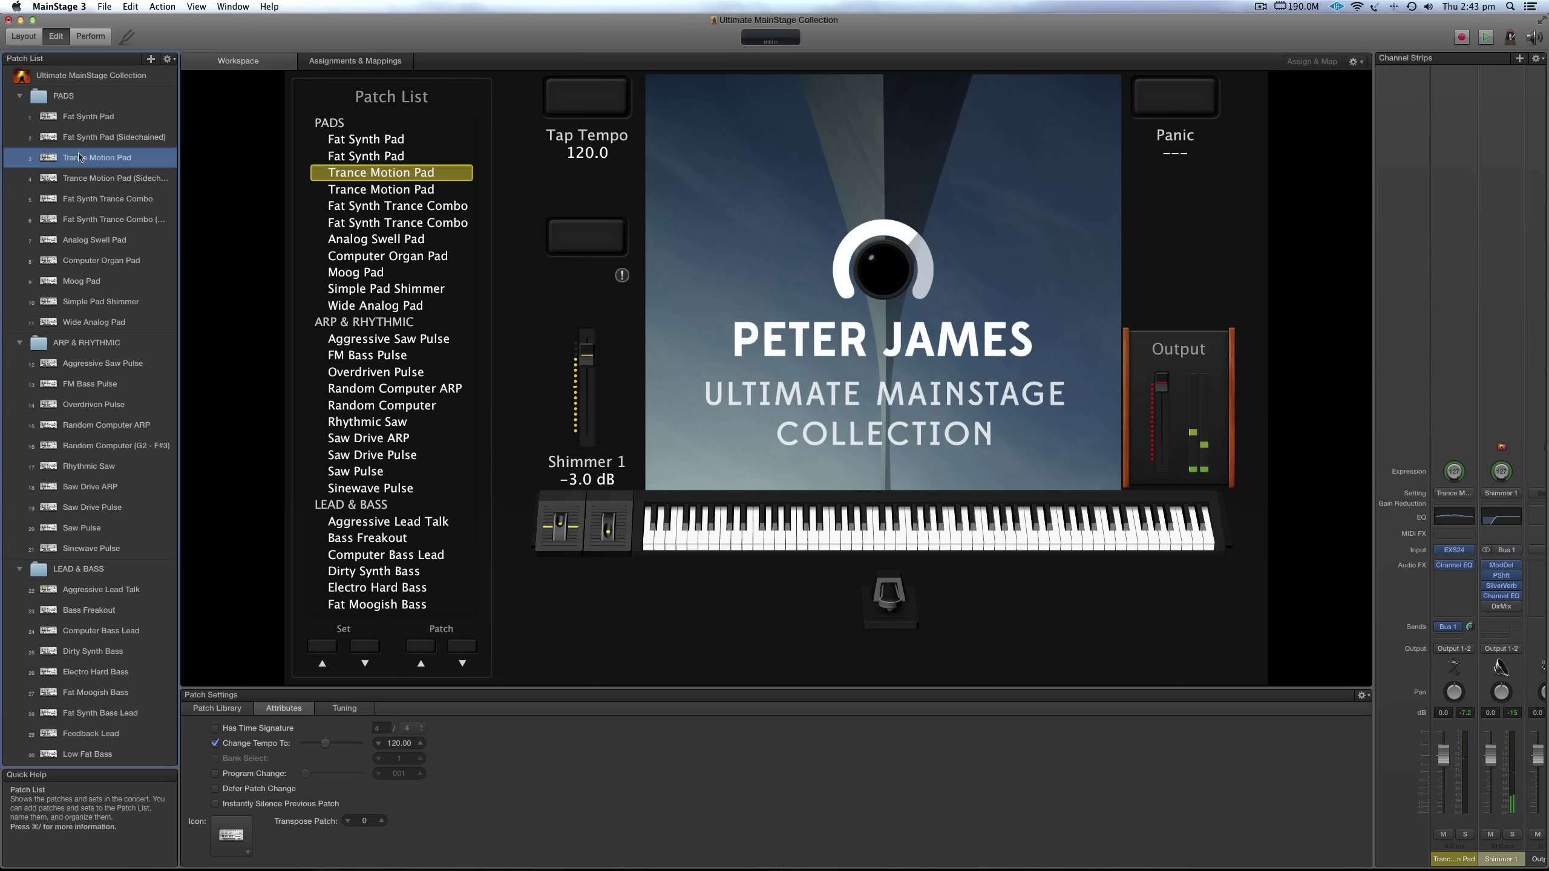
{"action": "left_click", "coordinate": [111, 179]}
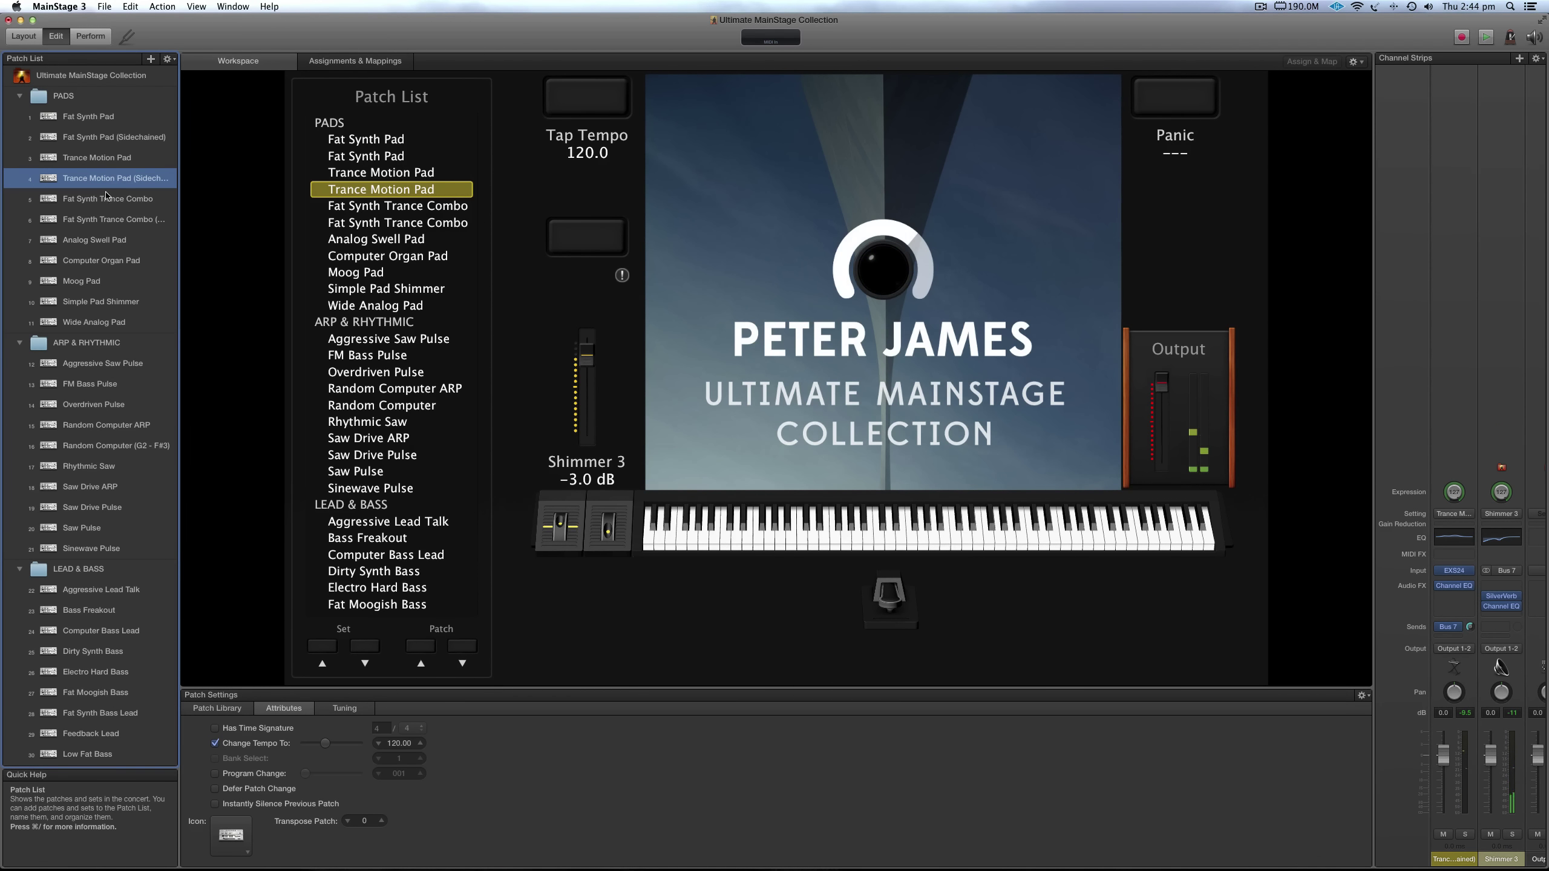
{"action": "left_click", "coordinate": [105, 198]}
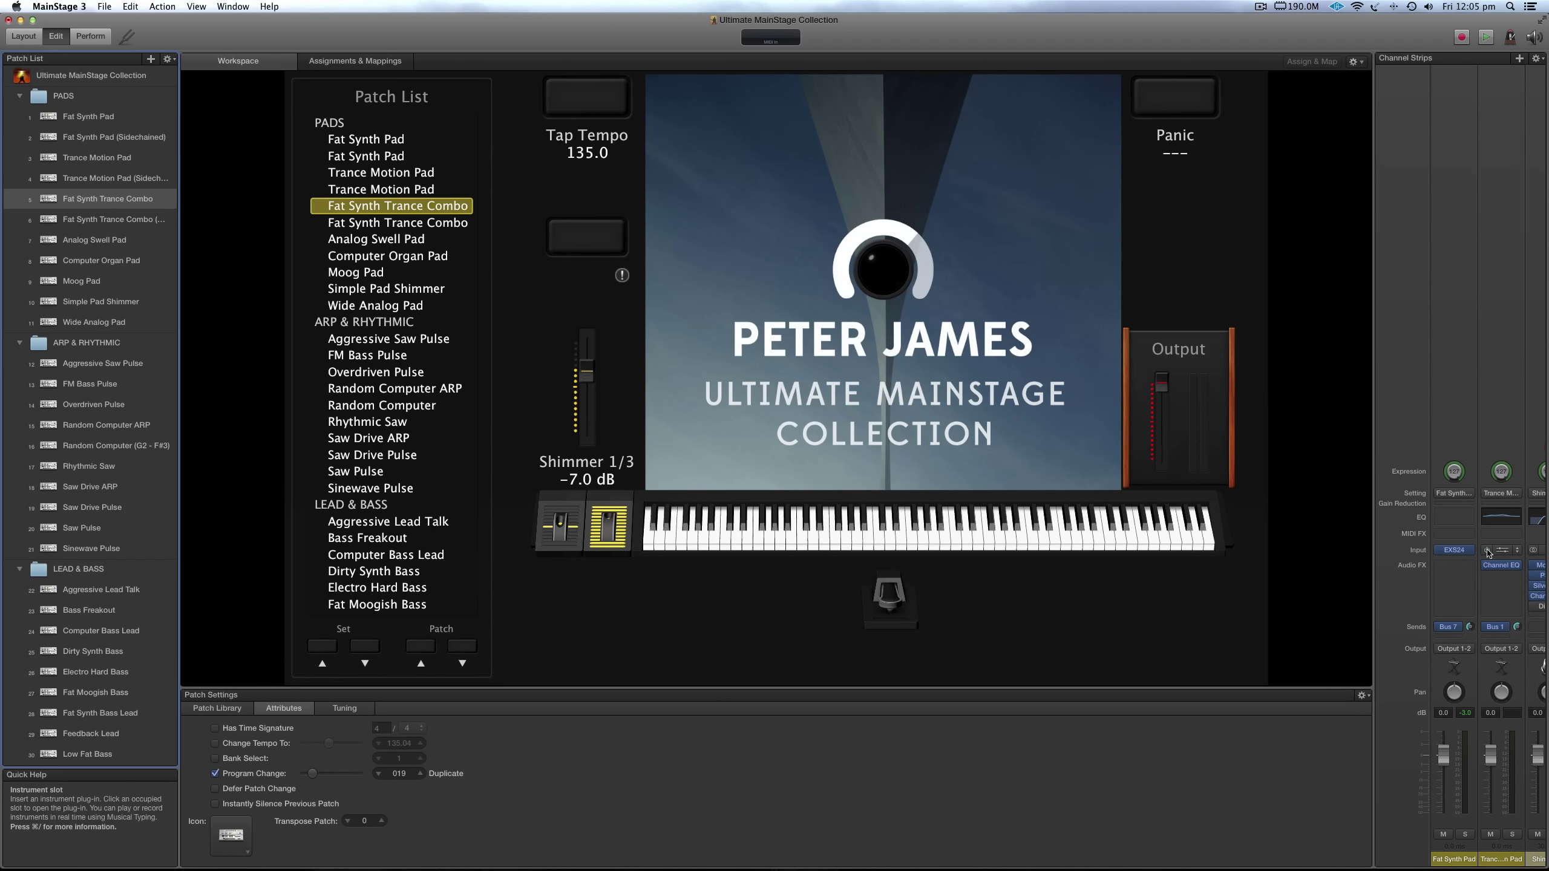
In the Fat Synth Pad channel's EXS24, switch on the filter and adjust its Drive and the output volume, saving the concert
{"action": "left_click", "coordinate": [1454, 551]}
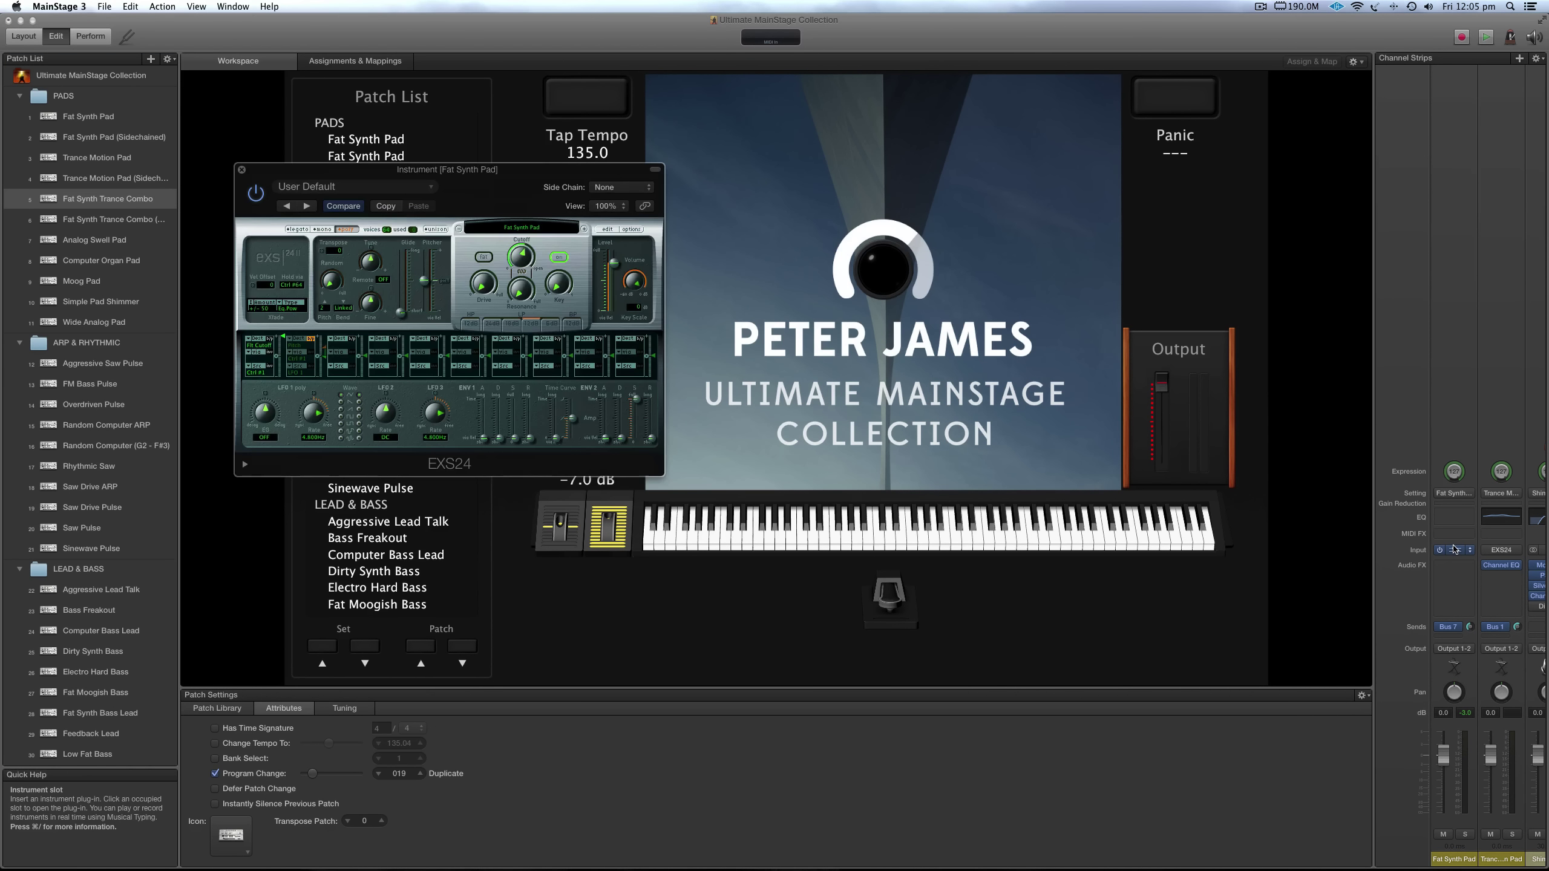
{"action": "left_click", "coordinate": [488, 259]}
{"action": "left_click_drag", "start_coordinate": [488, 289], "coordinate": [488, 308]}
{"action": "left_click_drag", "start_coordinate": [634, 284], "coordinate": [632, 297]}
{"action": "key", "text": "super+s"}
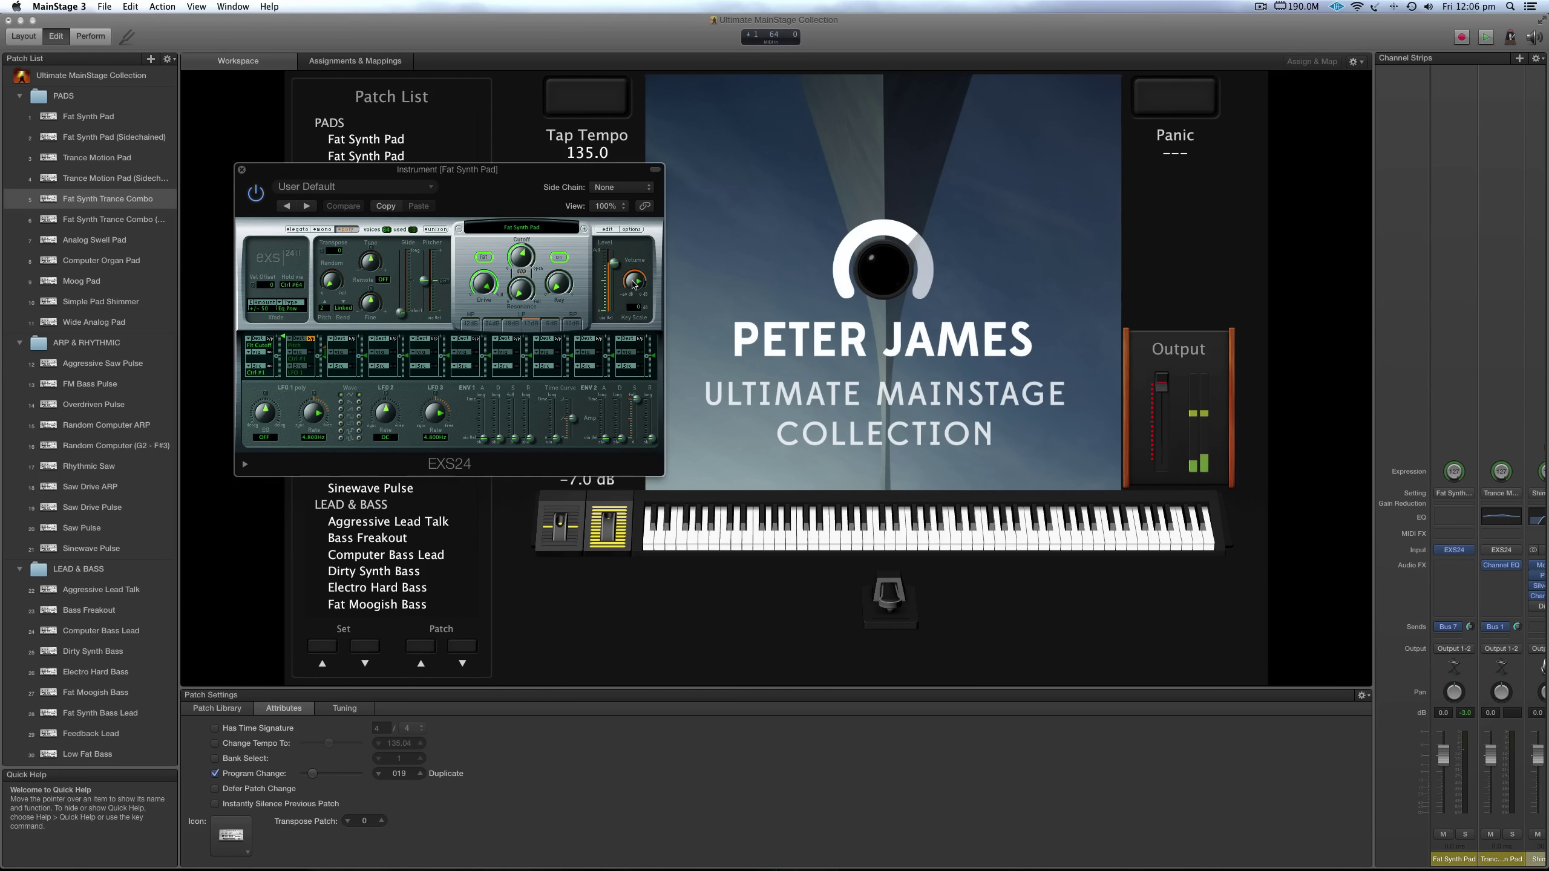
{"action": "left_click_drag", "start_coordinate": [634, 282], "coordinate": [635, 275]}
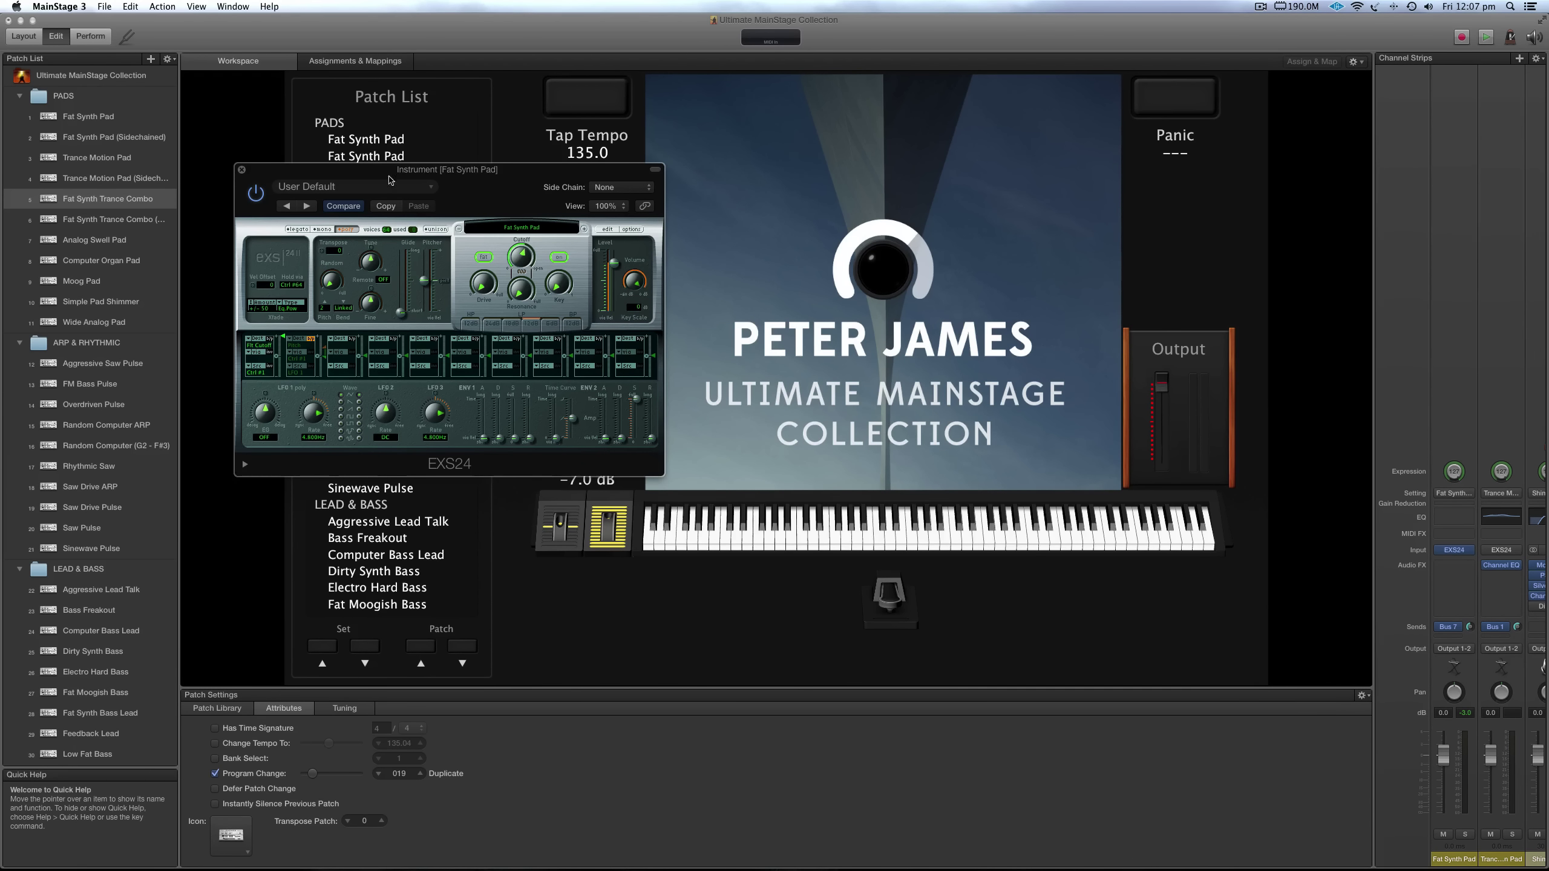
In the layout, add two vertical faders side by side between the Panic button and the Output panel
{"action": "key", "text": "super+1"}
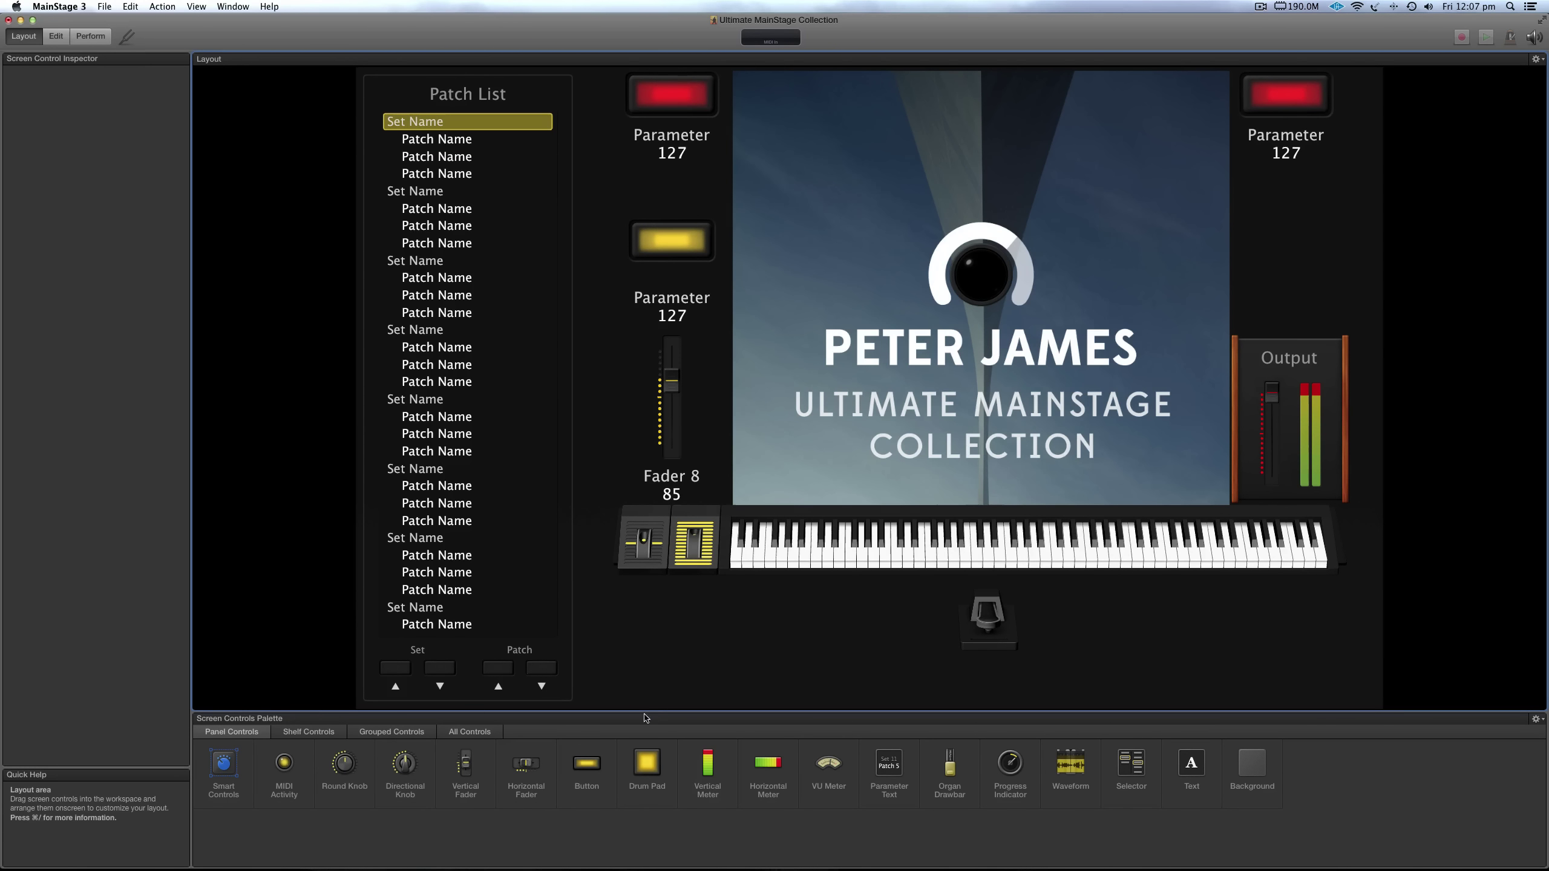
{"action": "left_click_drag", "start_coordinate": [465, 765], "coordinate": [1258, 281]}
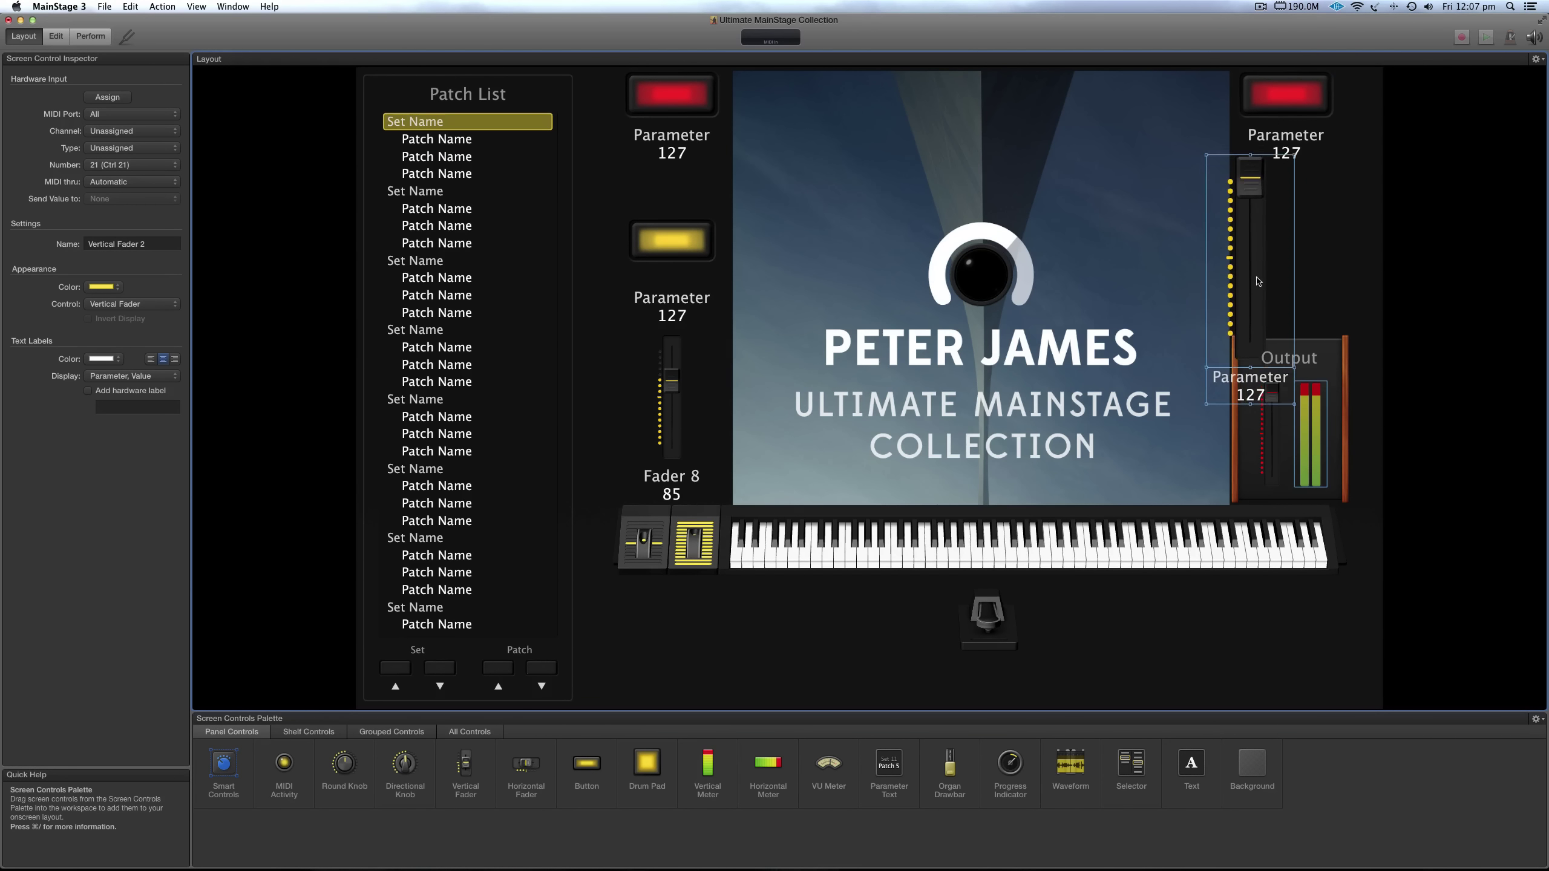
{"action": "left_click_drag", "start_coordinate": [466, 766], "coordinate": [1367, 225]}
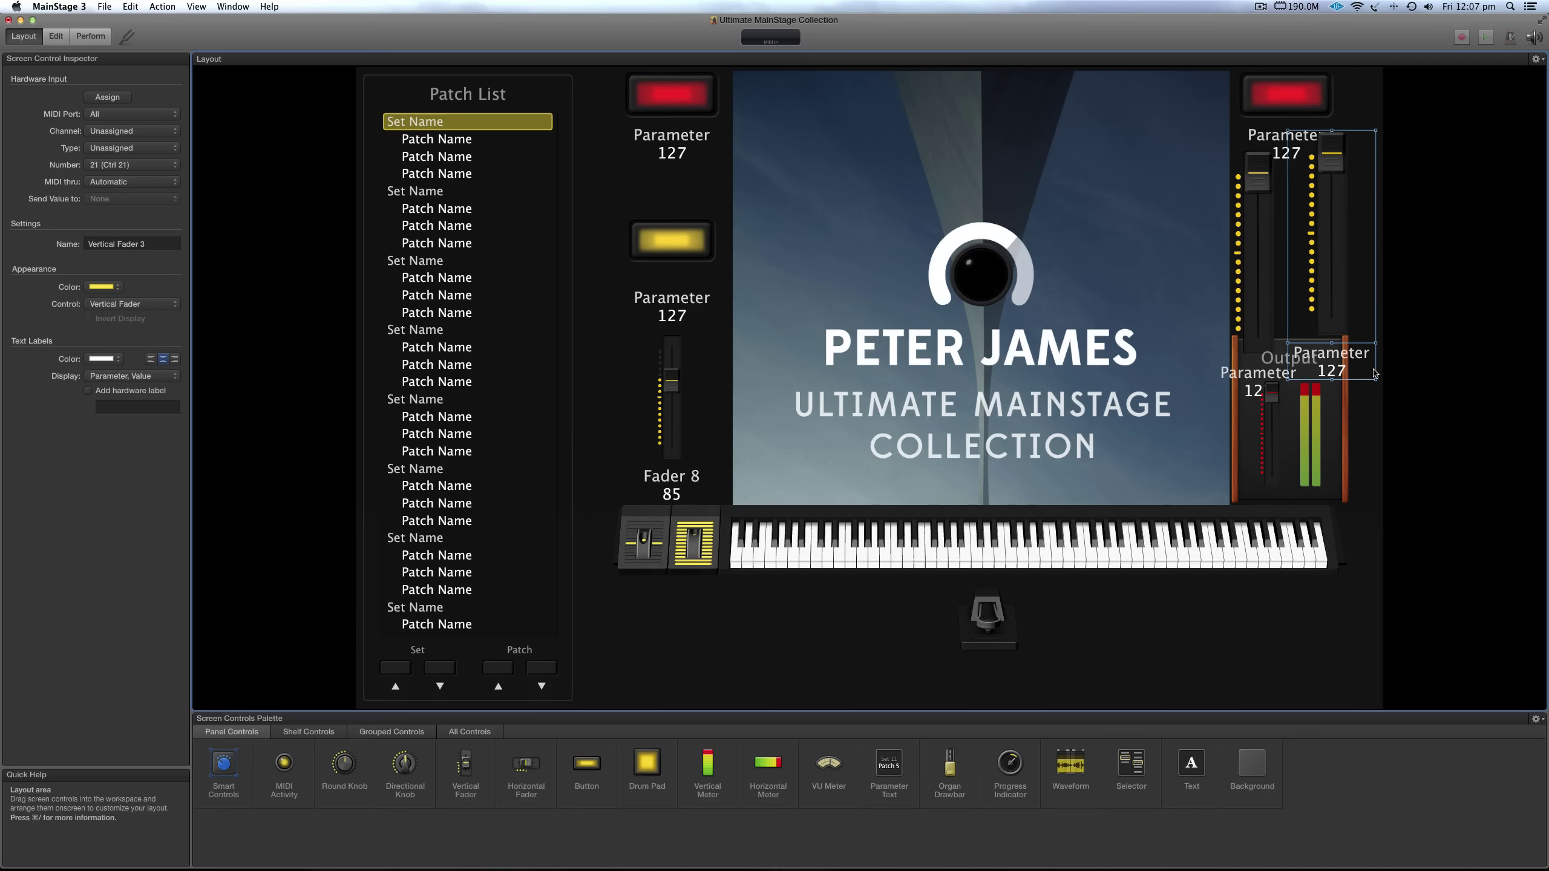
Shrink both new vertical faders to matching sizes so they fit above the Output panel without overlapping it
{"action": "left_click_drag", "start_coordinate": [1376, 377], "coordinate": [1362, 337]}
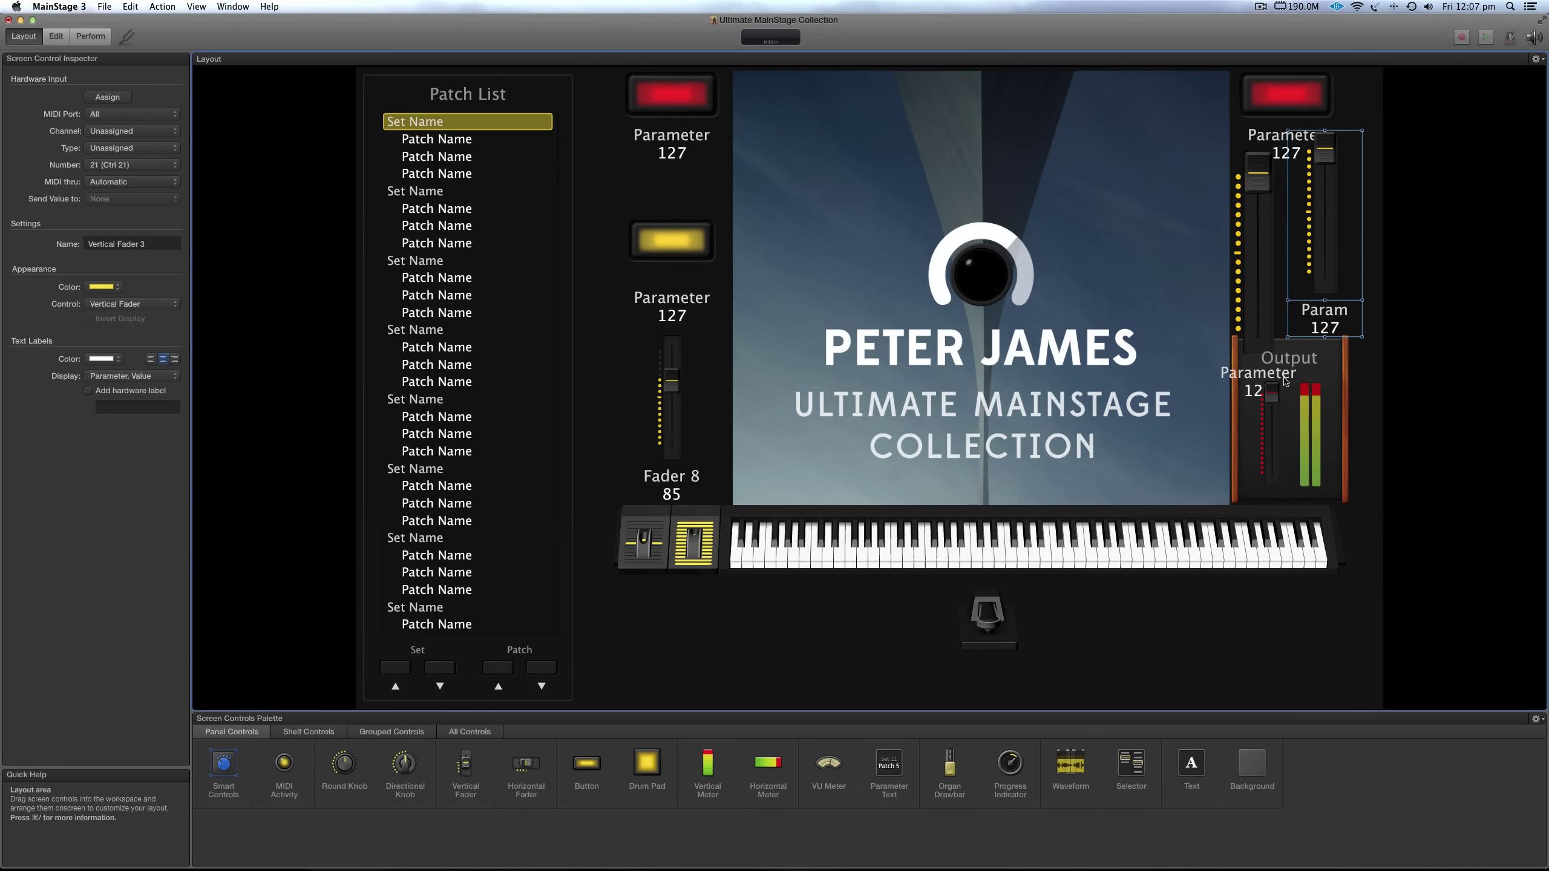
{"action": "left_click", "coordinate": [1287, 383]}
{"action": "left_click", "coordinate": [1284, 391]}
{"action": "left_click_drag", "start_coordinate": [1301, 400], "coordinate": [1284, 337]}
{"action": "left_click", "coordinate": [1318, 141]}
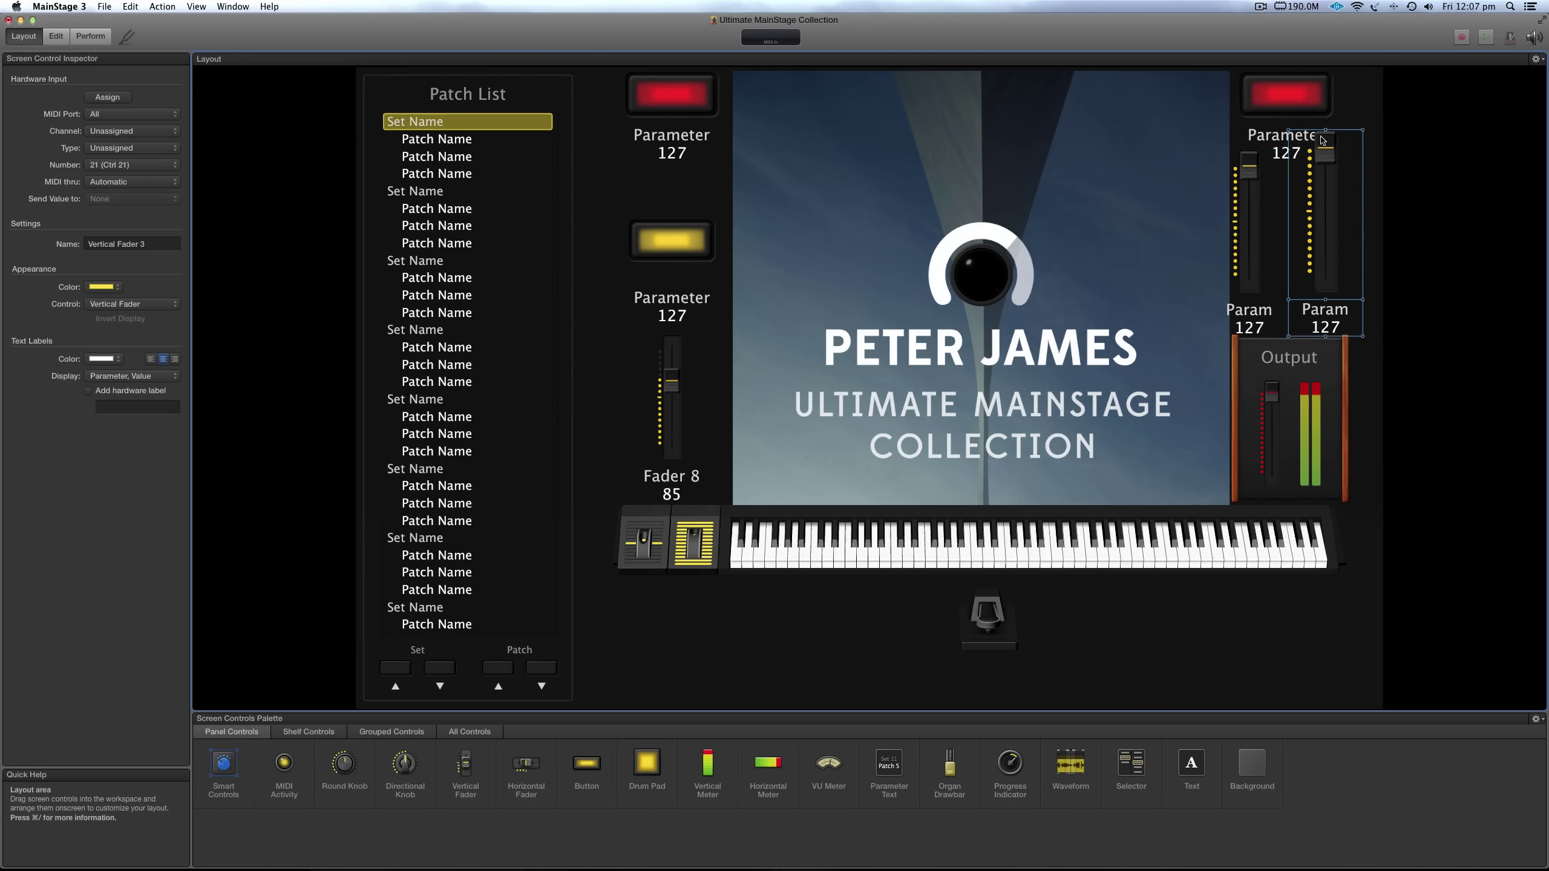
{"action": "left_click_drag", "start_coordinate": [1363, 129], "coordinate": [1359, 150]}
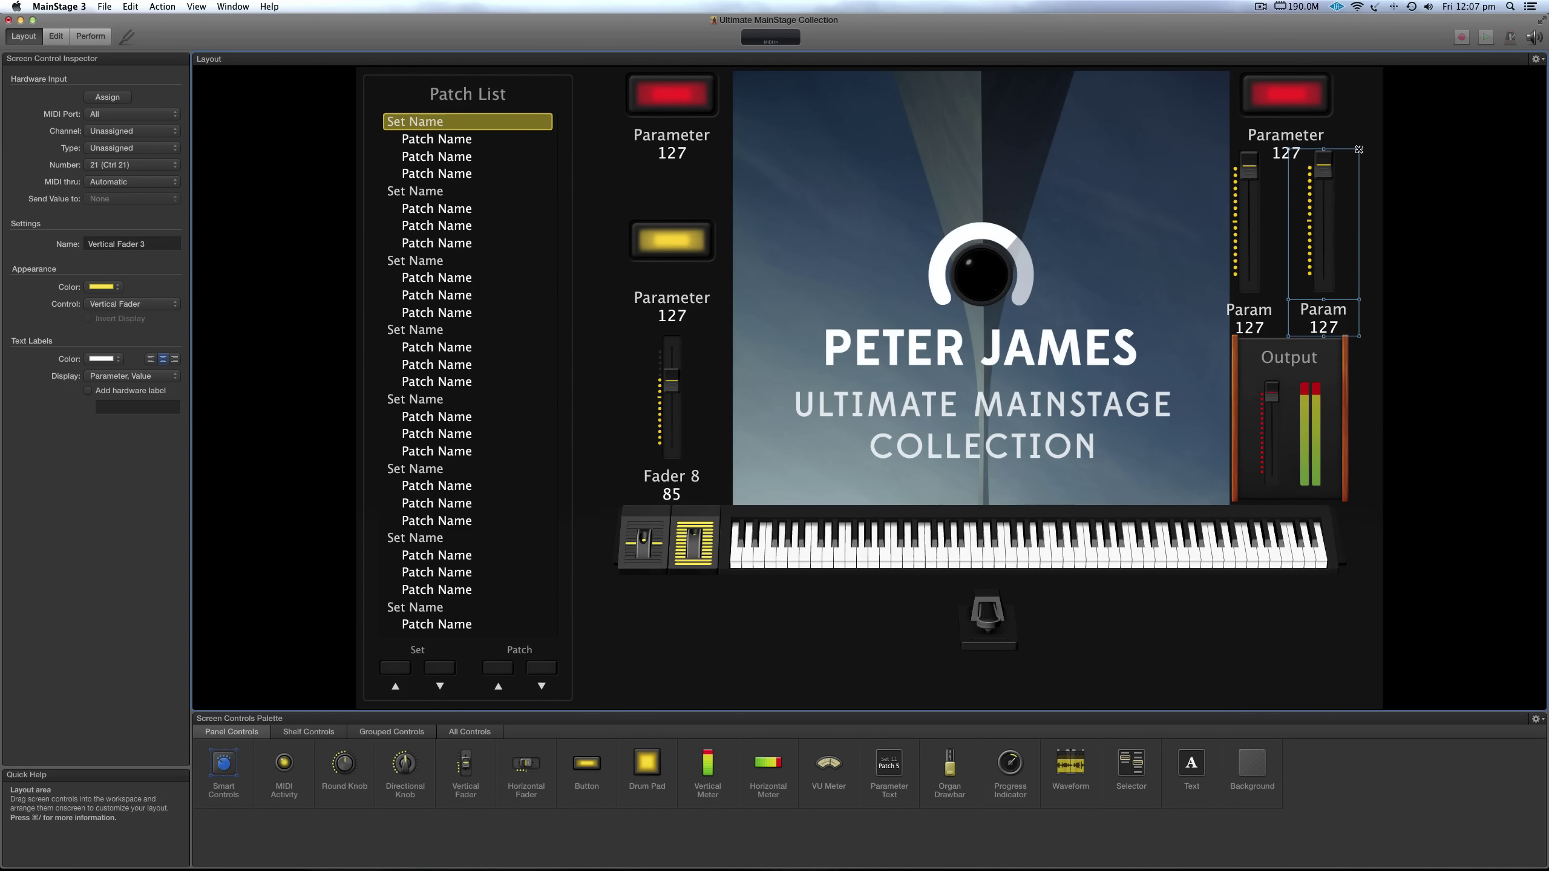
Assign the first new vertical fader to hardware Fader 1 and the second to hardware Fader 2
{"action": "left_click", "coordinate": [1255, 161]}
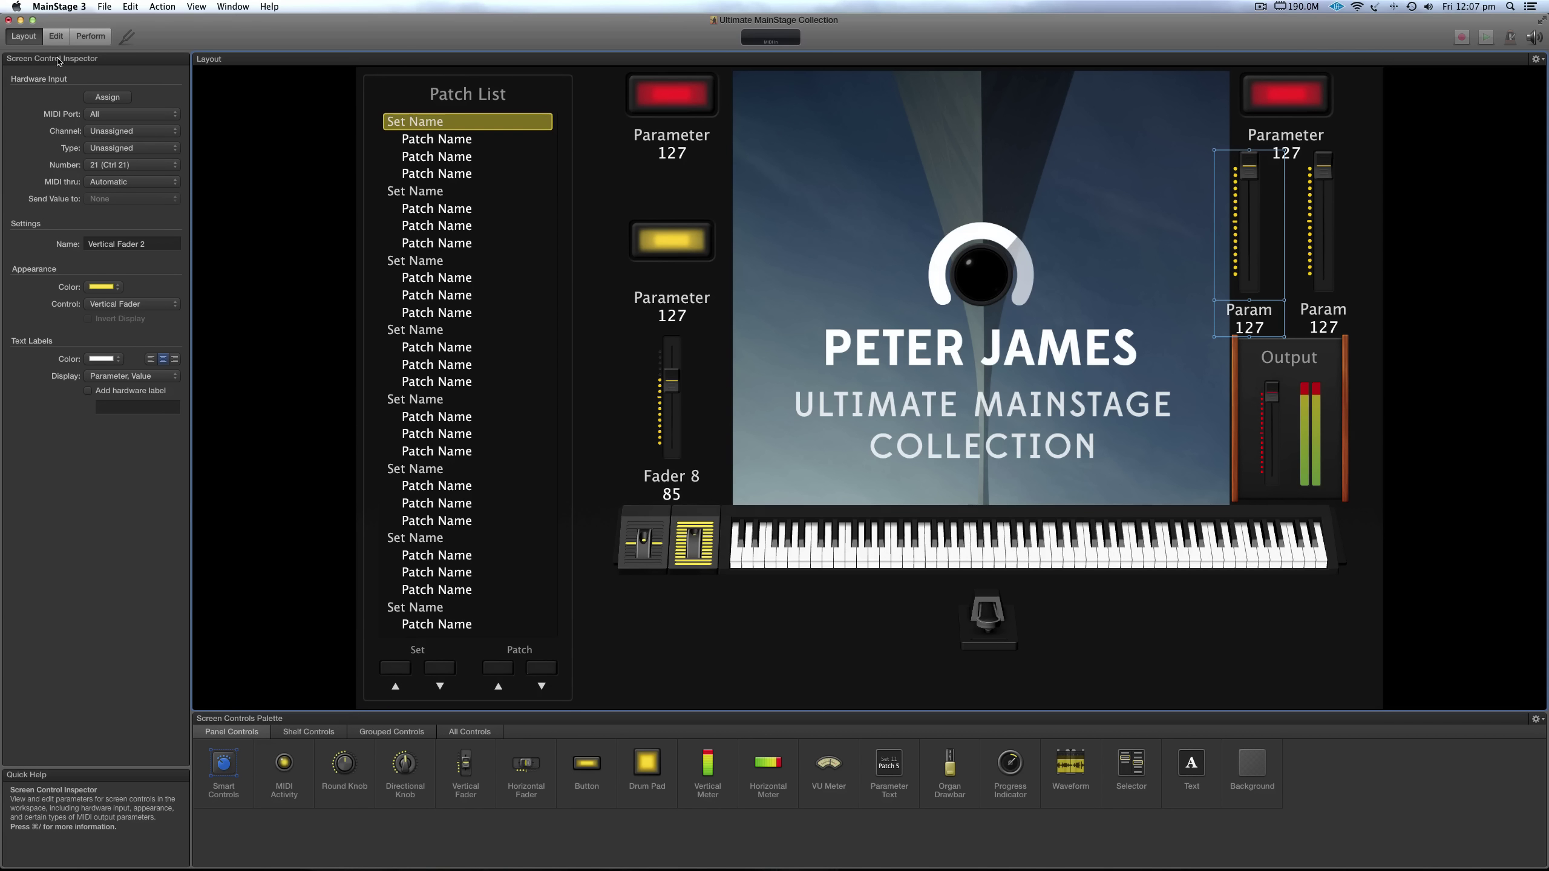
{"action": "left_click", "coordinate": [107, 98]}
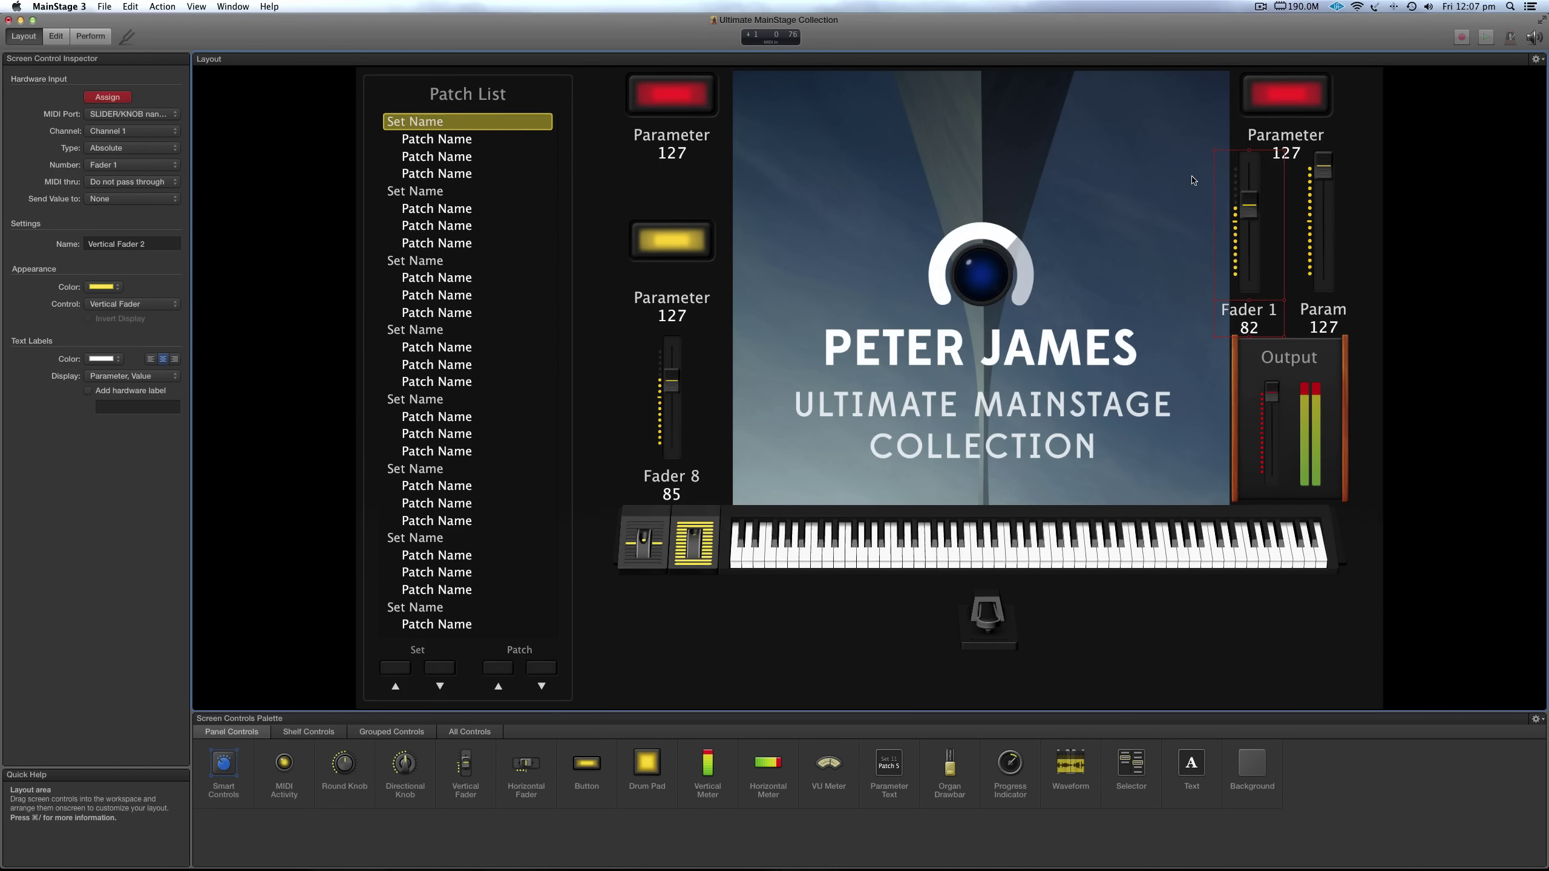
{"action": "left_click", "coordinate": [1322, 185]}
{"action": "left_click", "coordinate": [1283, 191]}
{"action": "left_click", "coordinate": [1323, 187]}
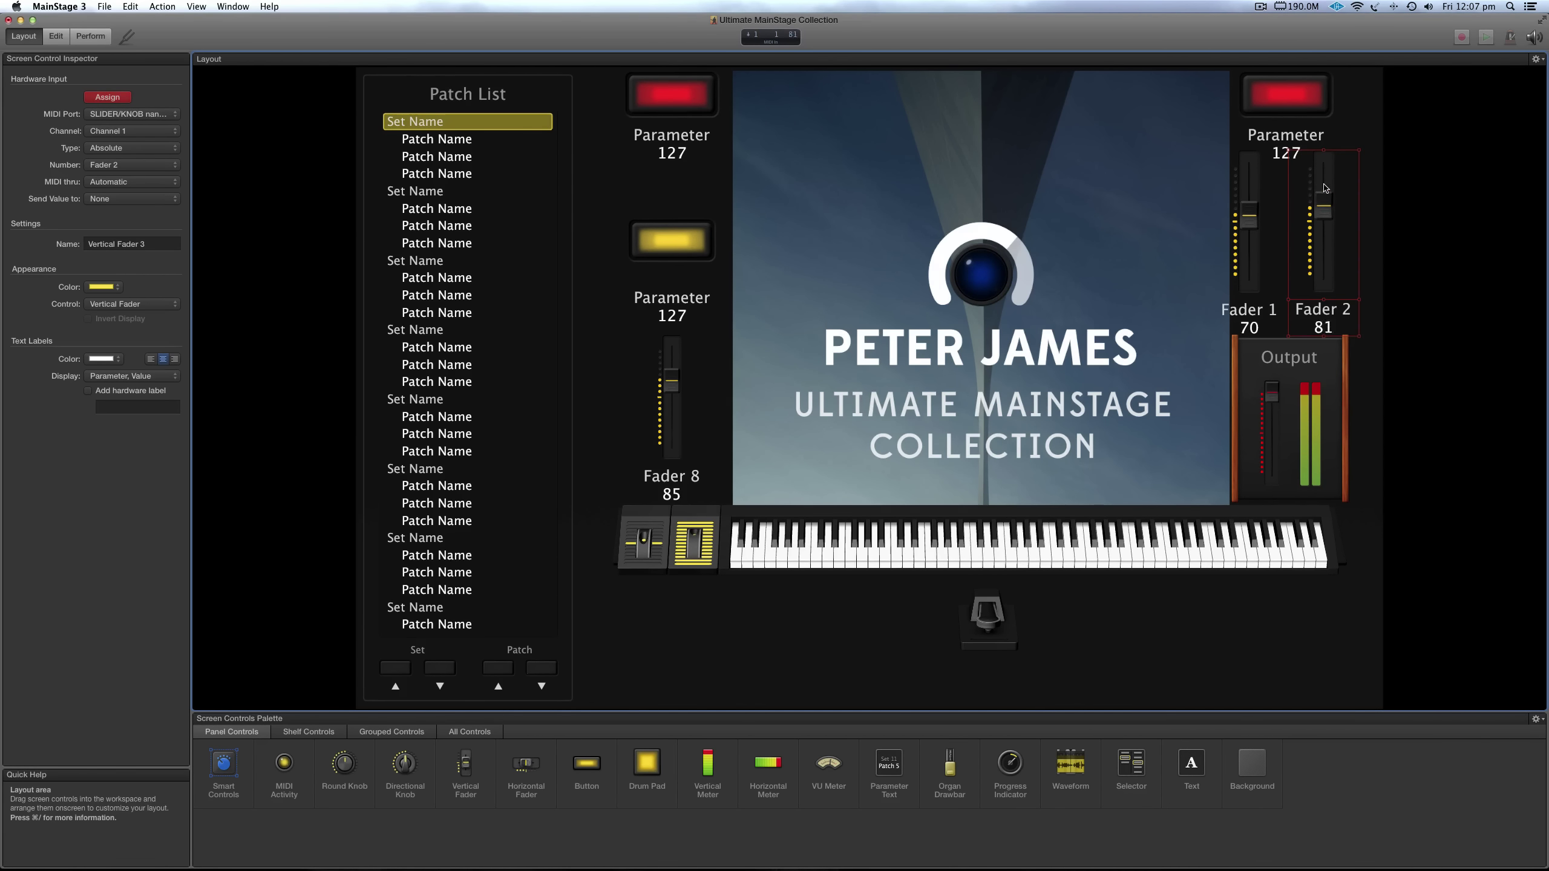
{"action": "left_click", "coordinate": [96, 97]}
{"action": "left_click", "coordinate": [95, 96]}
In Edit mode, map the first new fader to the Filter Drive of the Fat Synth Pad's EXS24
{"action": "left_click", "coordinate": [56, 36]}
{"action": "left_click", "coordinate": [864, 303]}
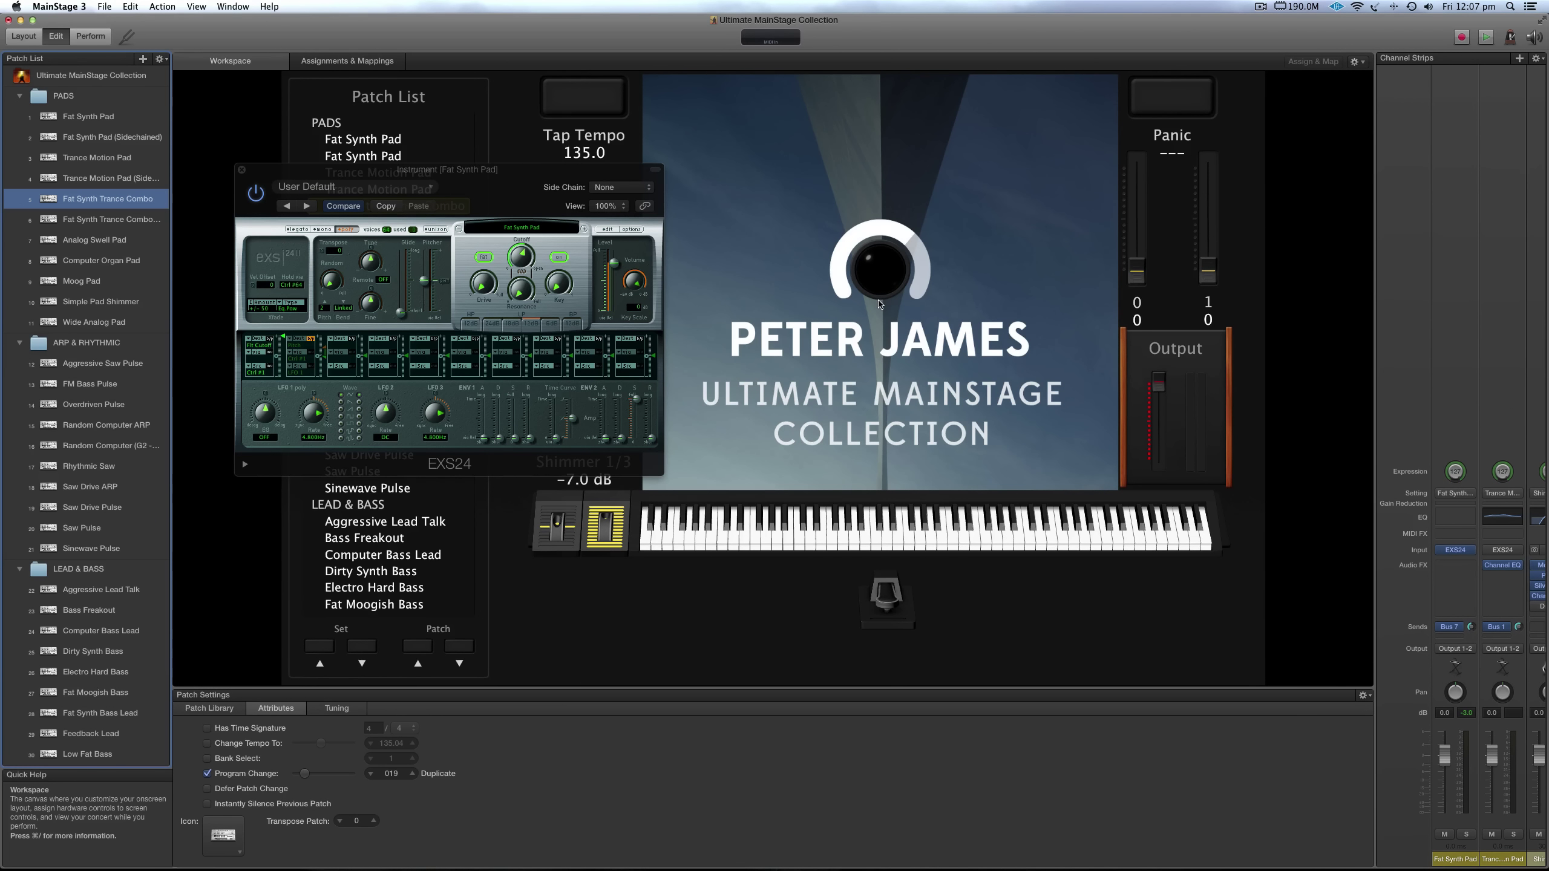
{"action": "left_click", "coordinate": [1143, 227]}
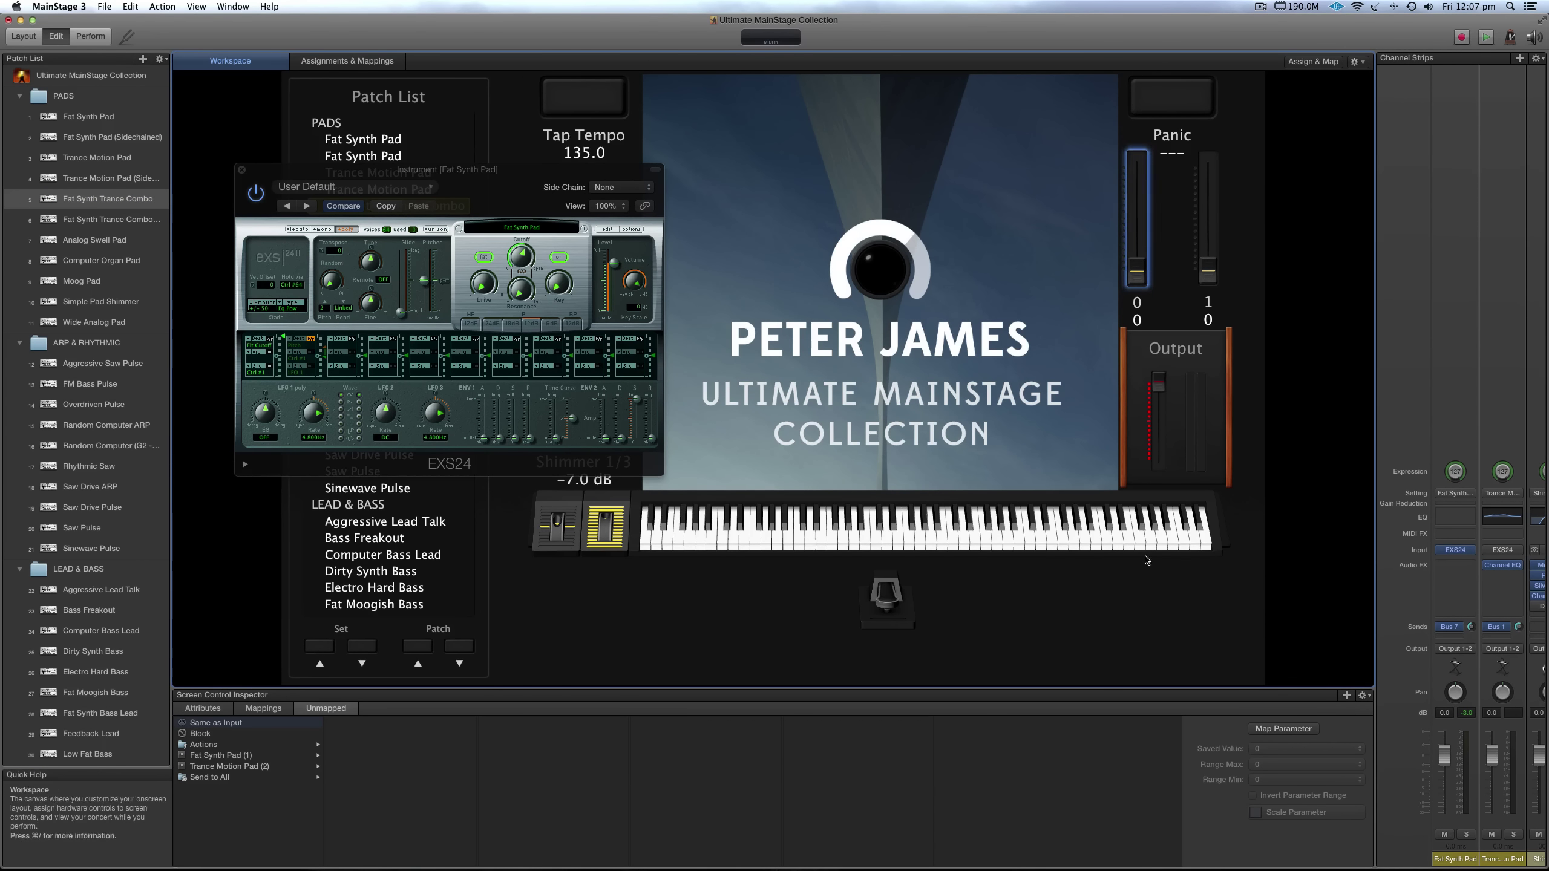
{"action": "left_click", "coordinate": [1283, 728]}
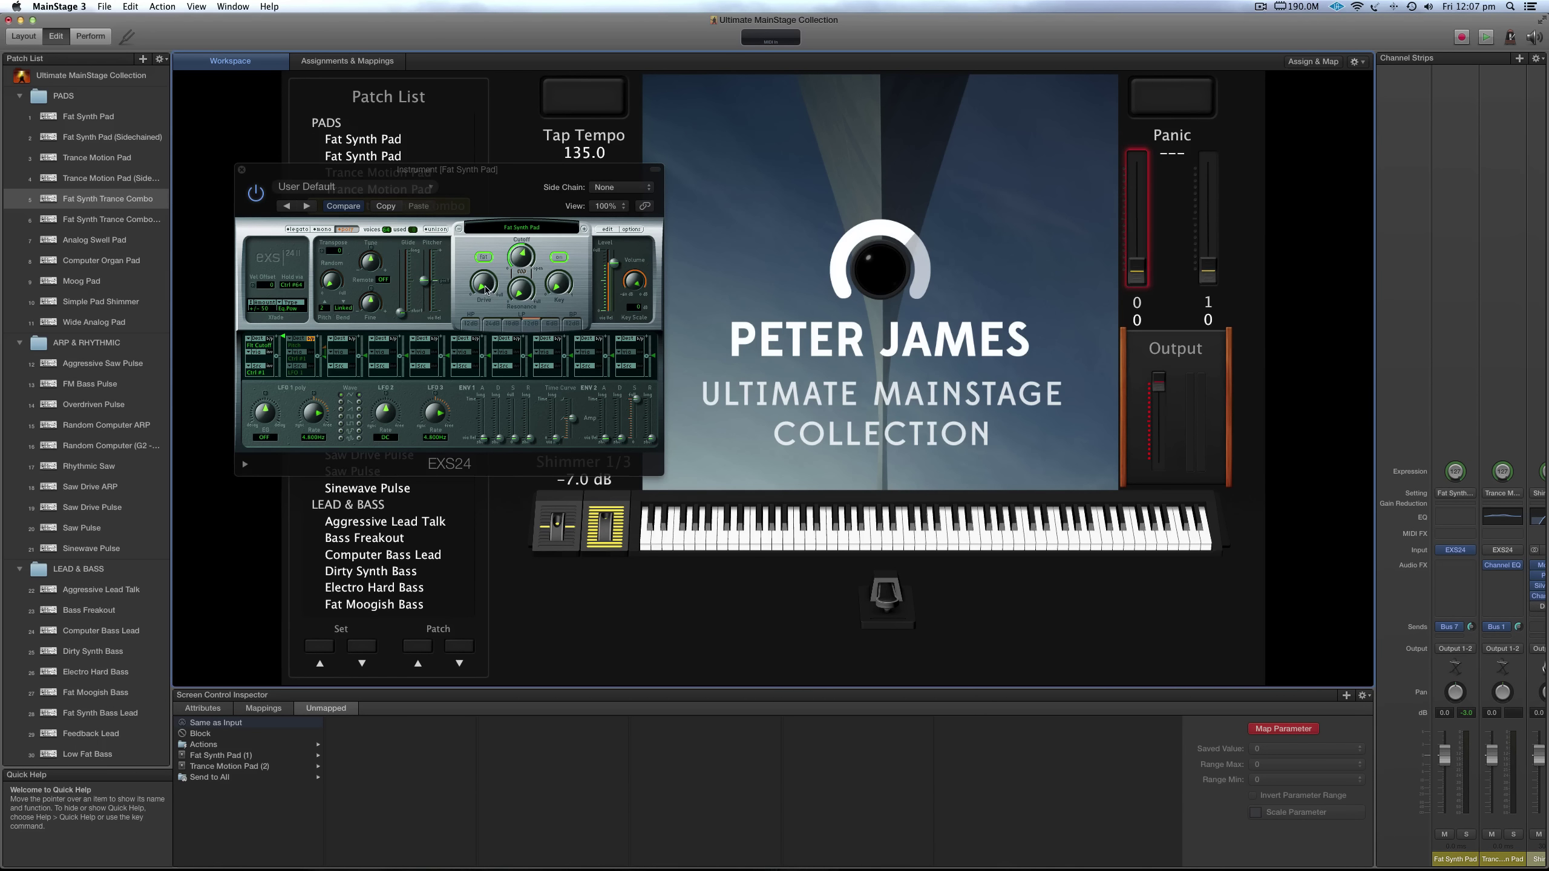
{"action": "left_click_drag", "start_coordinate": [486, 289], "coordinate": [482, 268]}
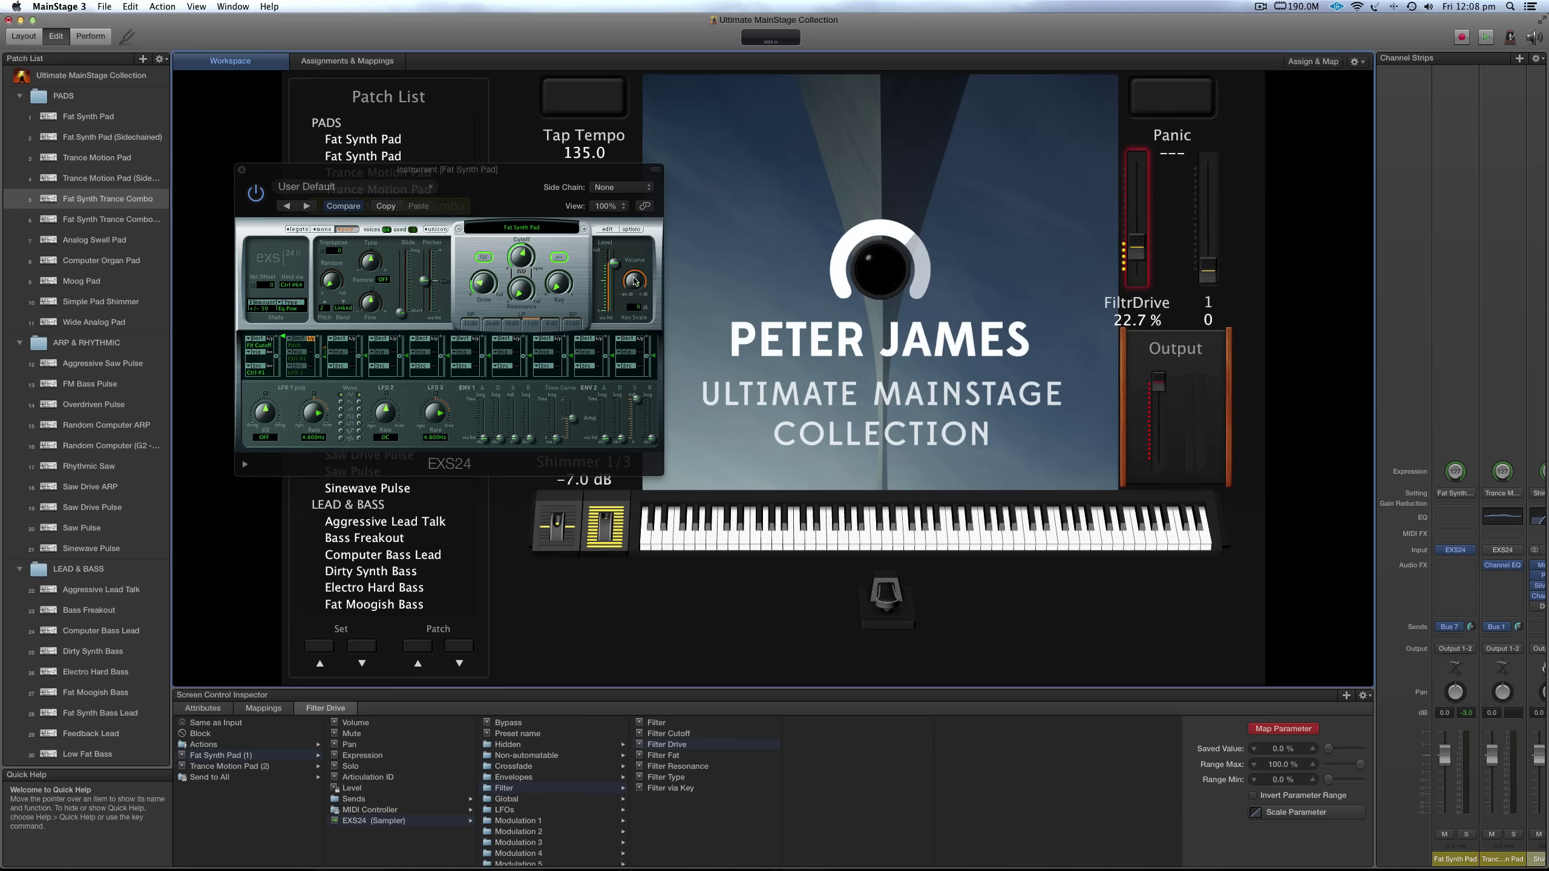
Add a second mapping on that fader to the EXS24's Output Volume, inverting the parameter range and setting Range Max to -12 dB
{"action": "left_click", "coordinate": [1344, 696]}
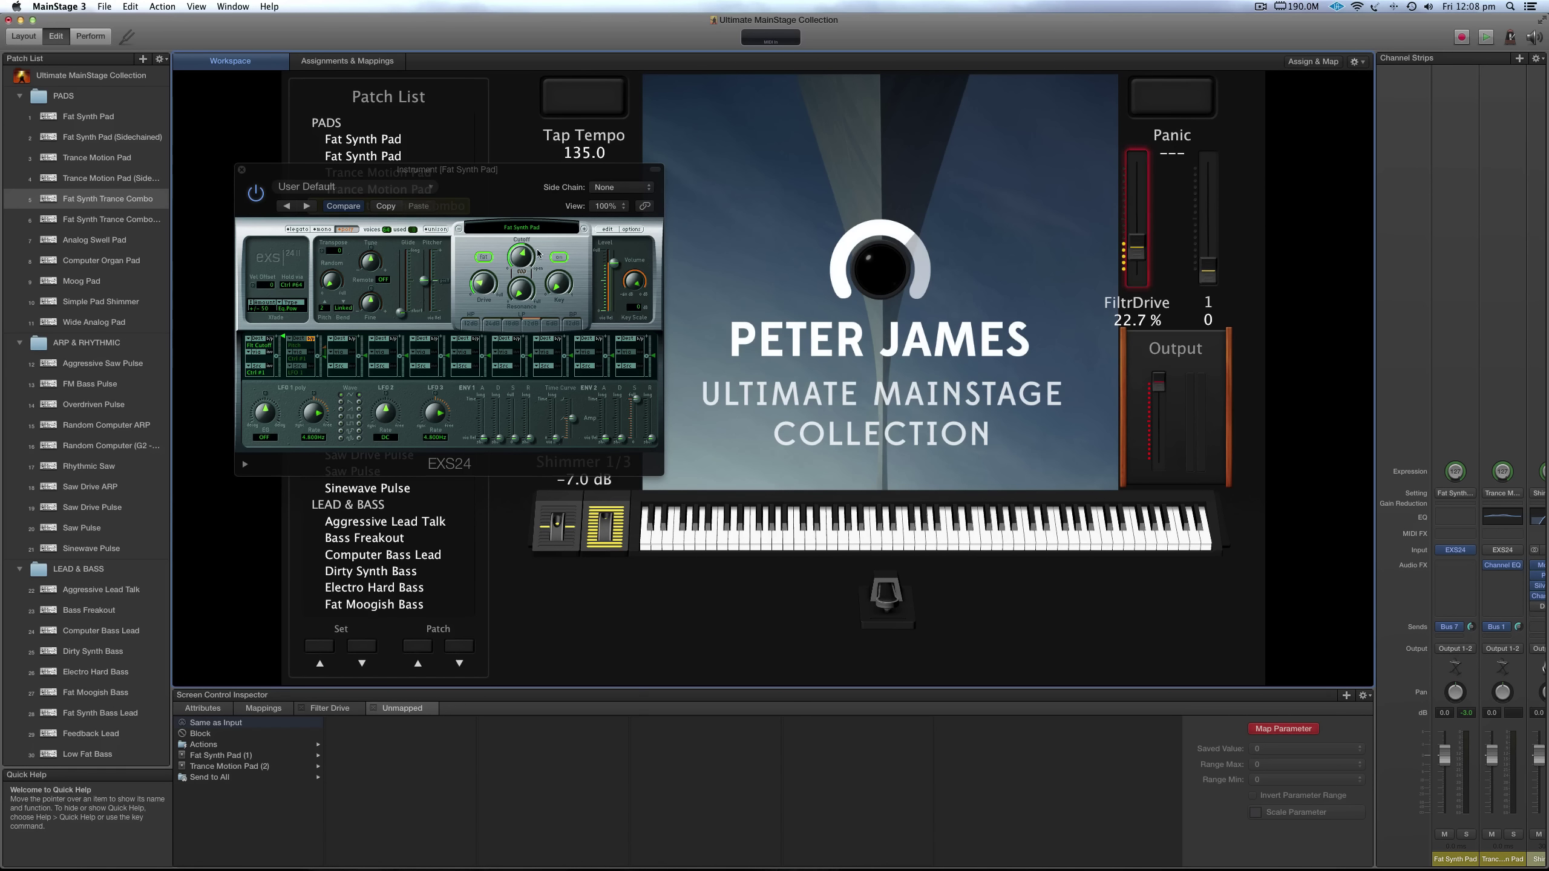
{"action": "left_click", "coordinate": [637, 285]}
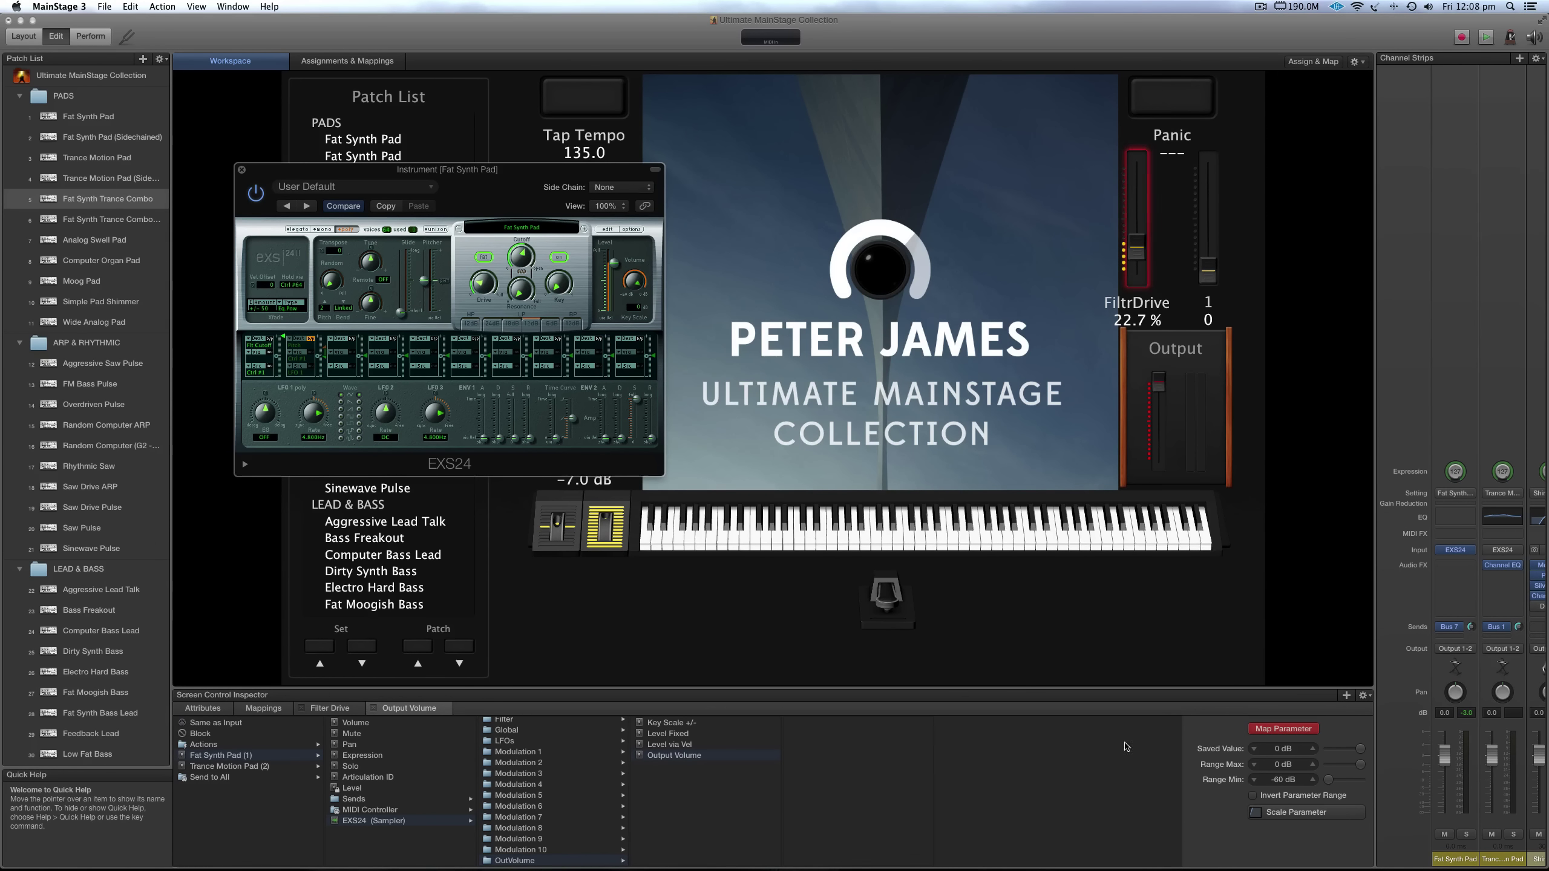
{"action": "left_click", "coordinate": [1254, 796]}
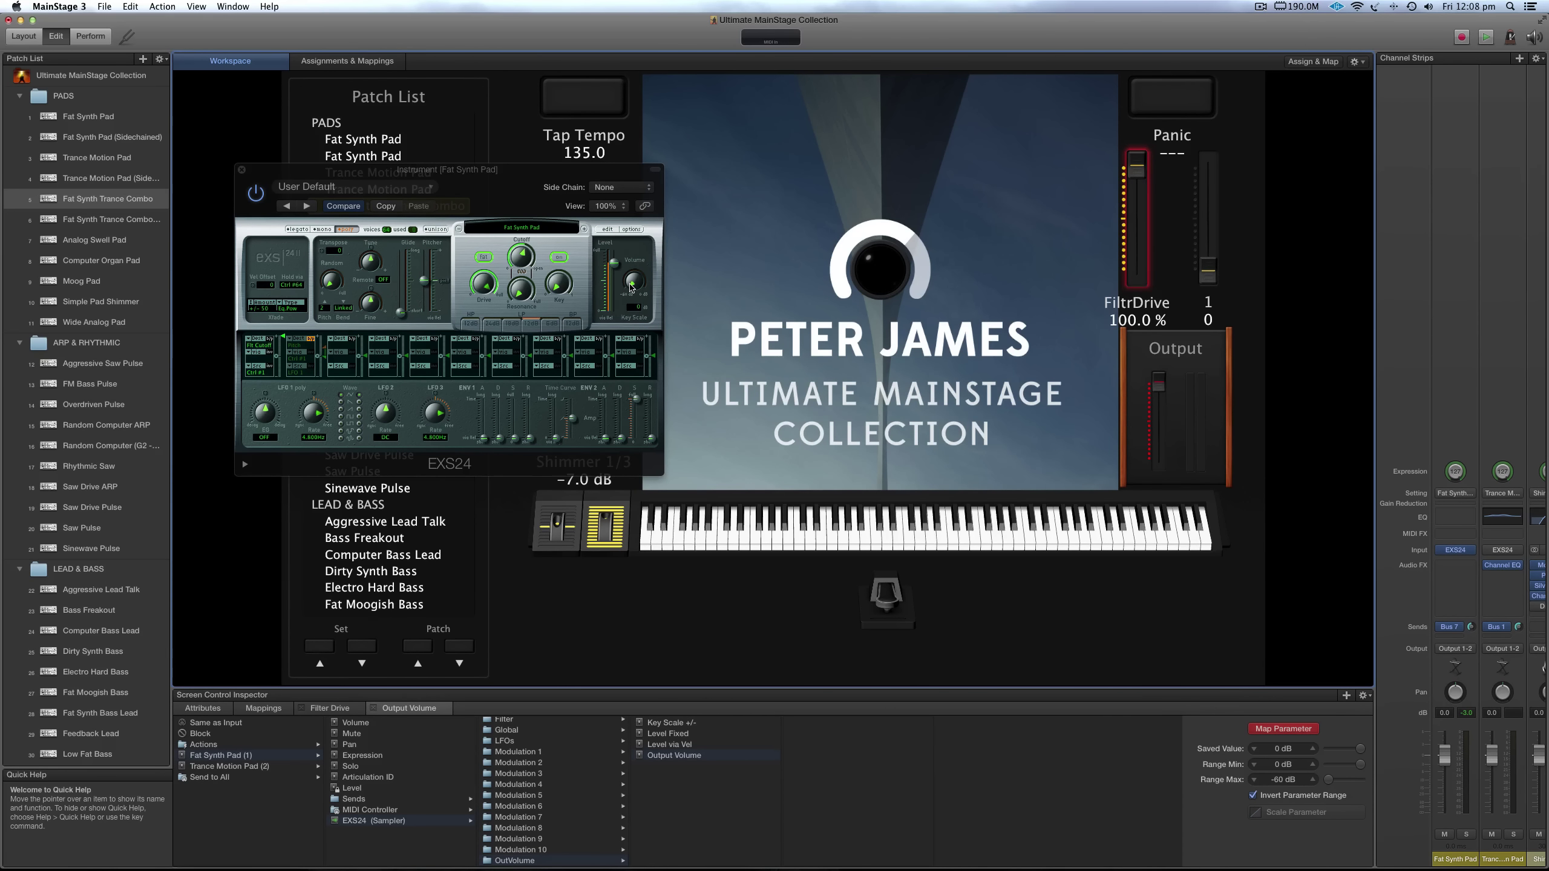
{"action": "left_click", "coordinate": [1284, 780]}
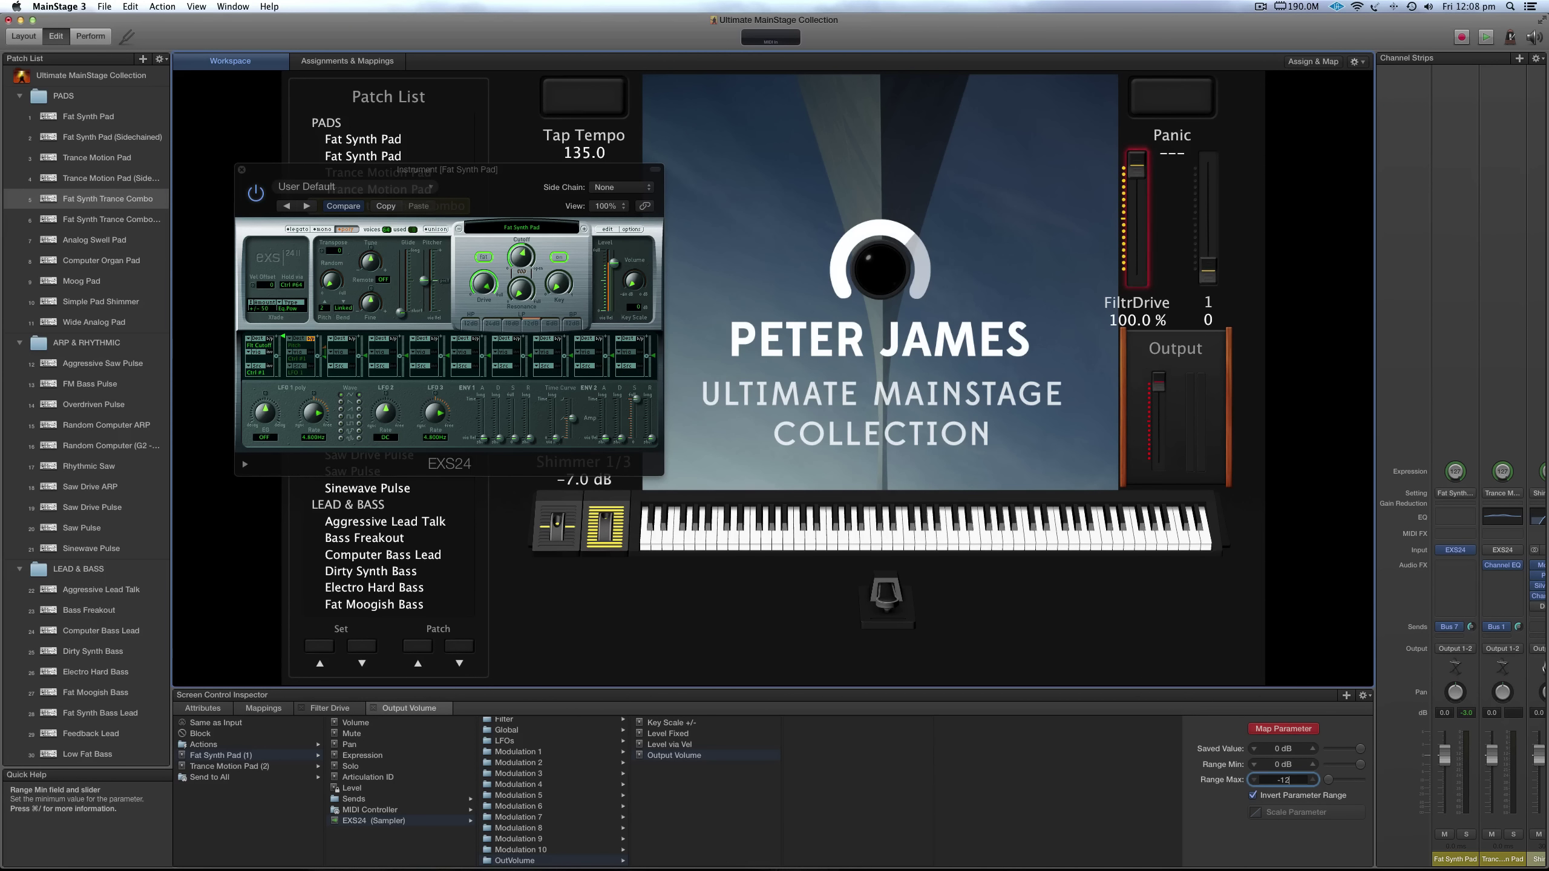
{"action": "type", "text": "-12"}
{"action": "key", "text": "Return"}
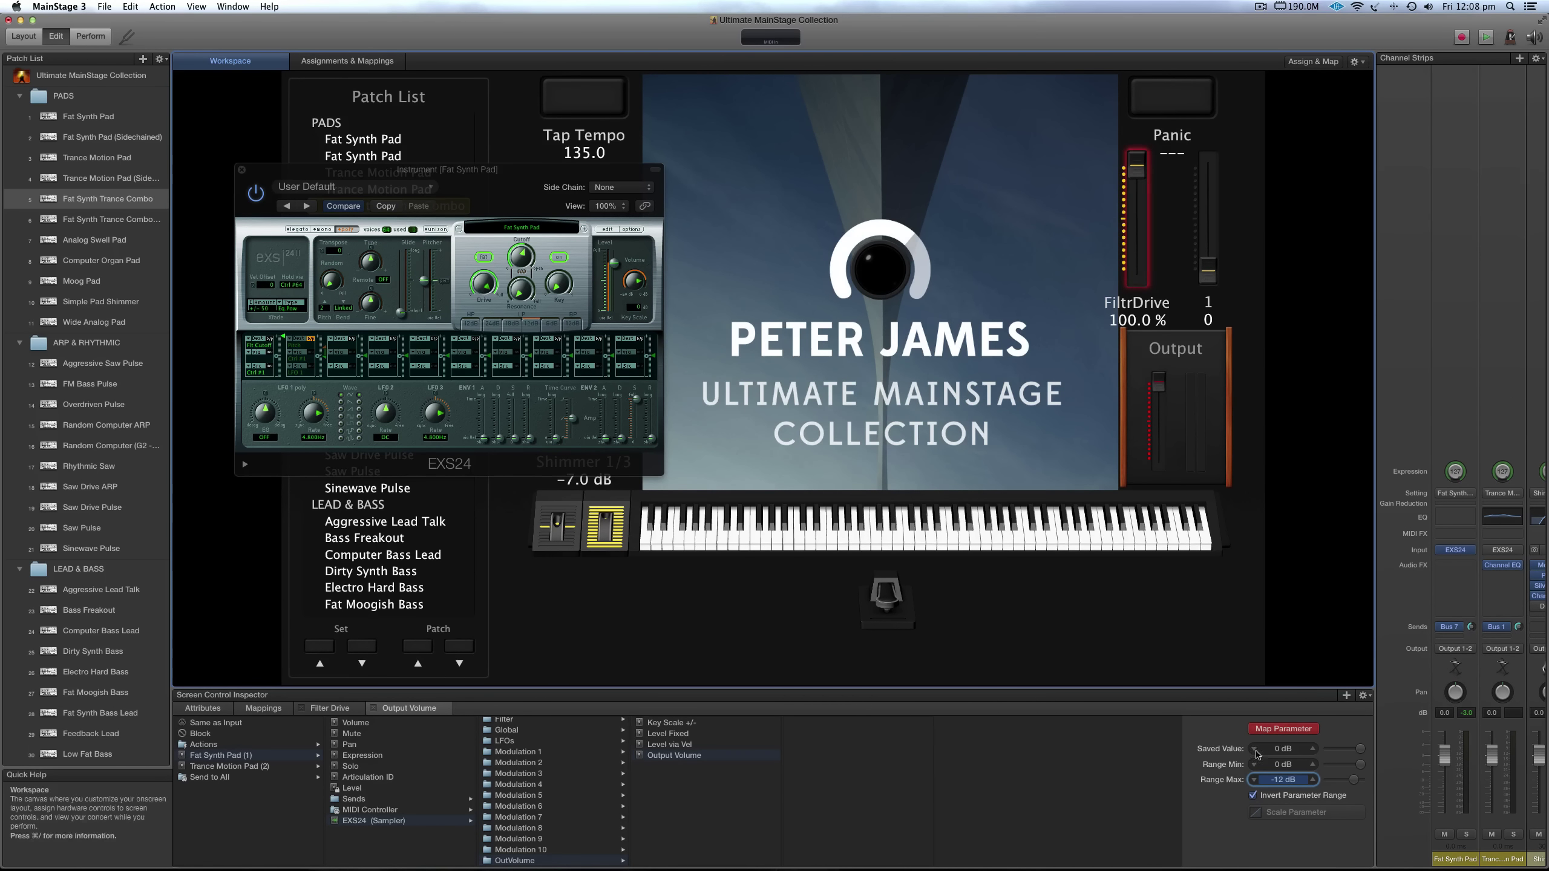
{"action": "left_click", "coordinate": [1268, 728]}
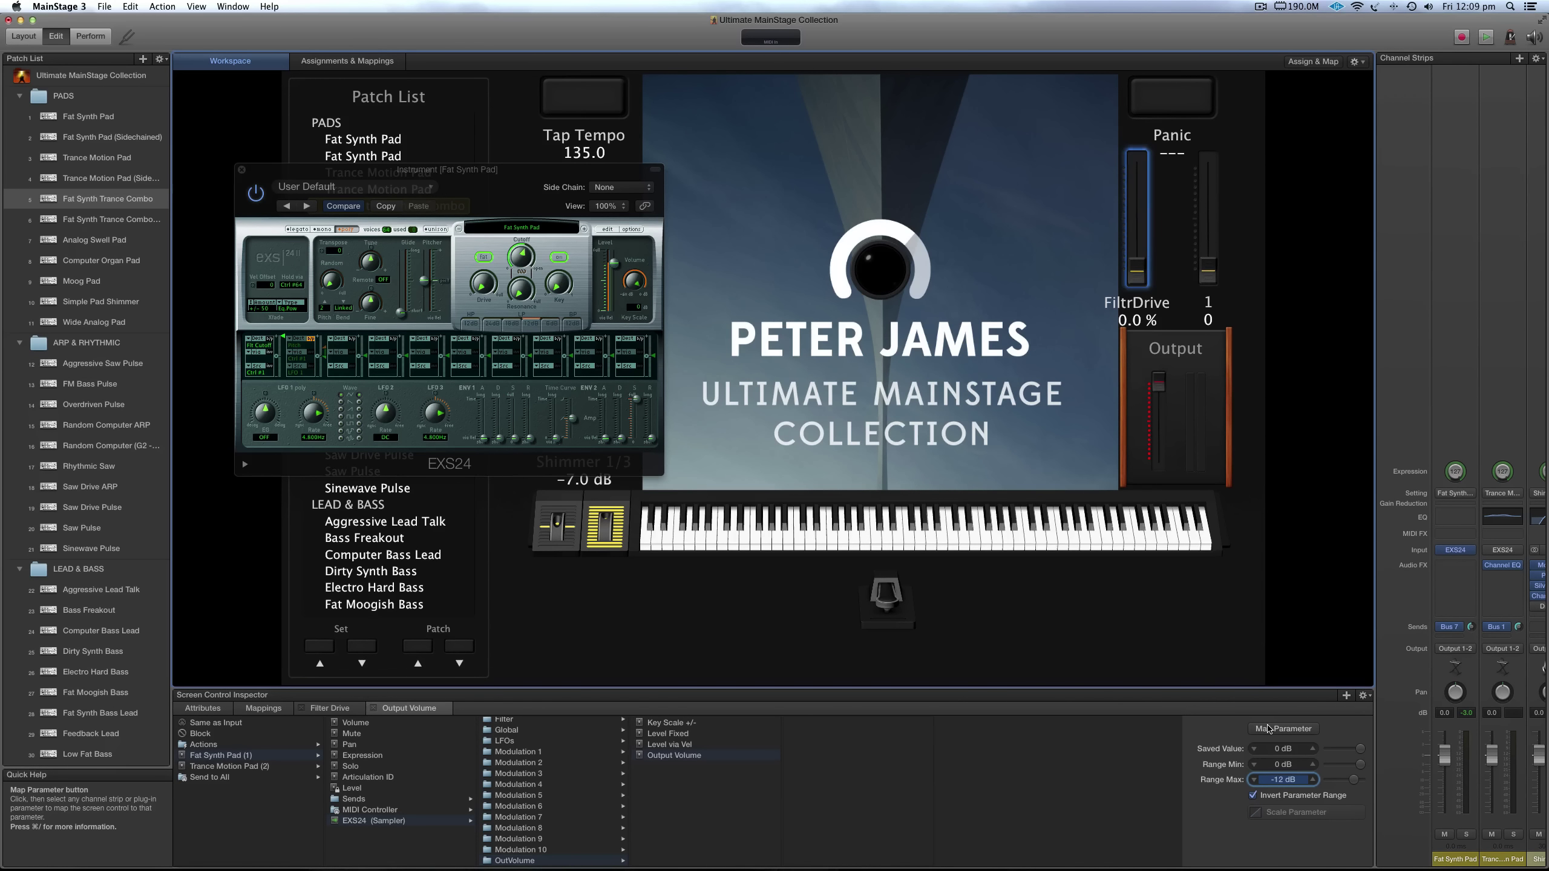
Check the mappings of the second and first new faders, and close the Fat Synth Pad's EXS24 window
{"action": "left_click", "coordinate": [1210, 218]}
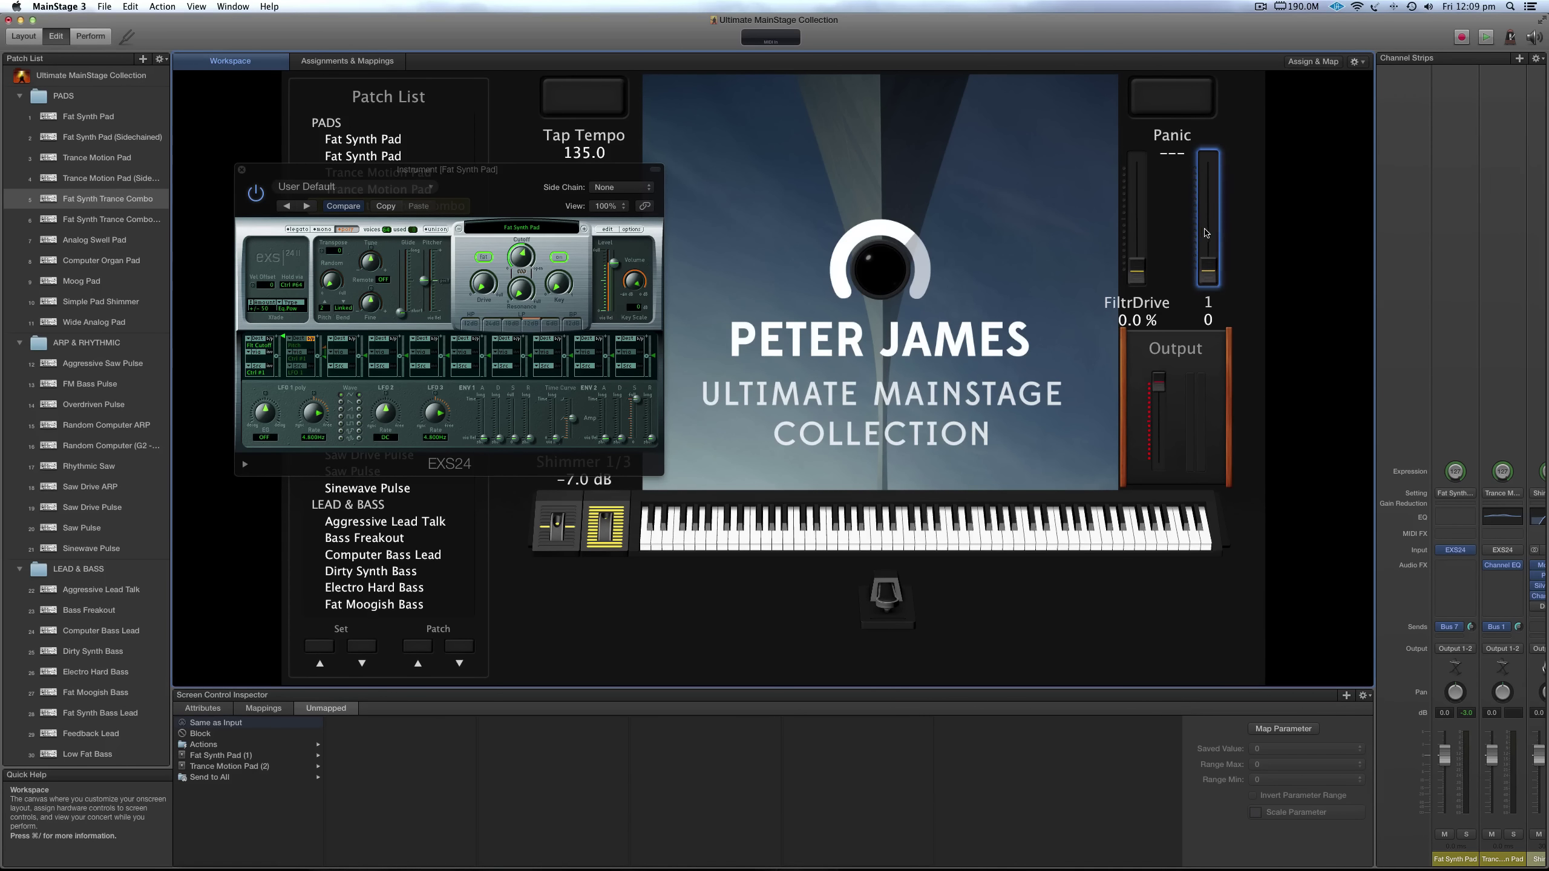
{"action": "left_click", "coordinate": [1133, 215]}
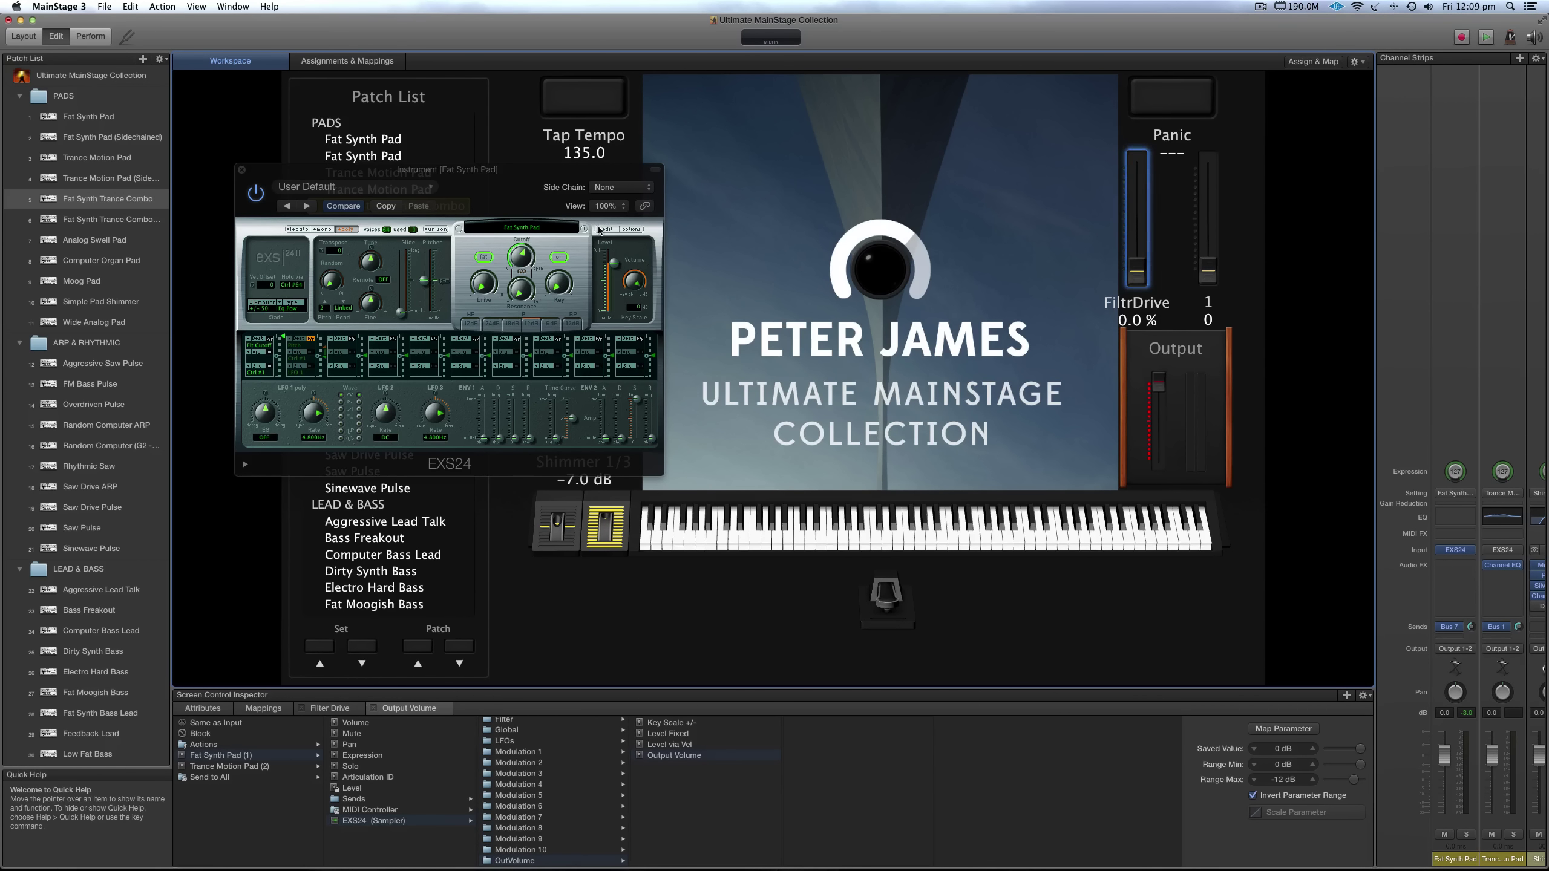
{"action": "left_click", "coordinate": [242, 170]}
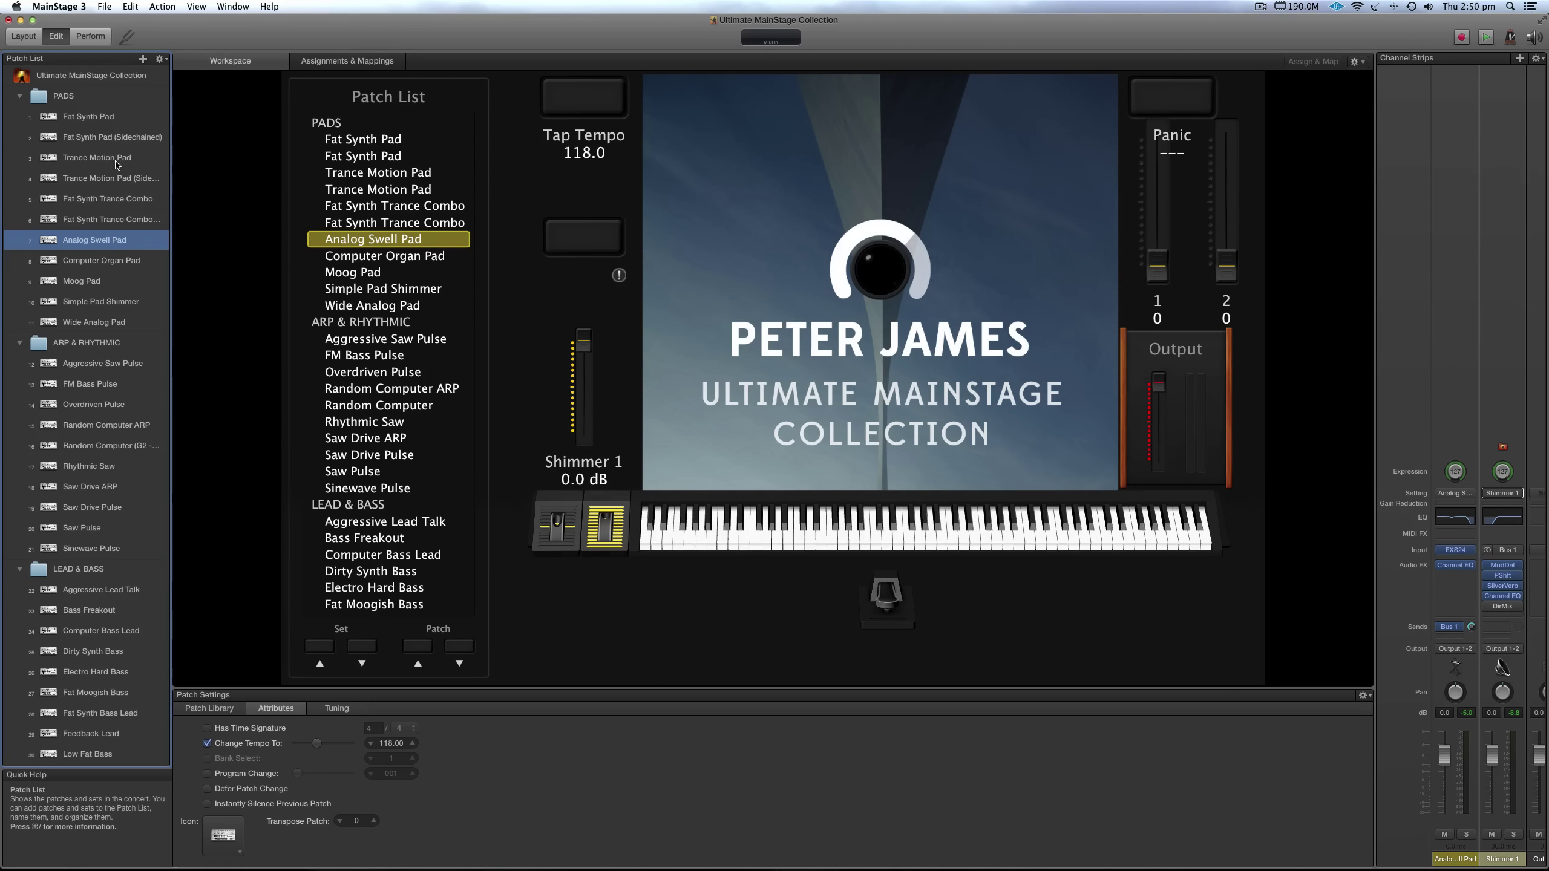
In the Fat Synth Pad patch's EXS24, raise the ENV 2 attack, and close the instrument window
{"action": "left_click", "coordinate": [88, 116]}
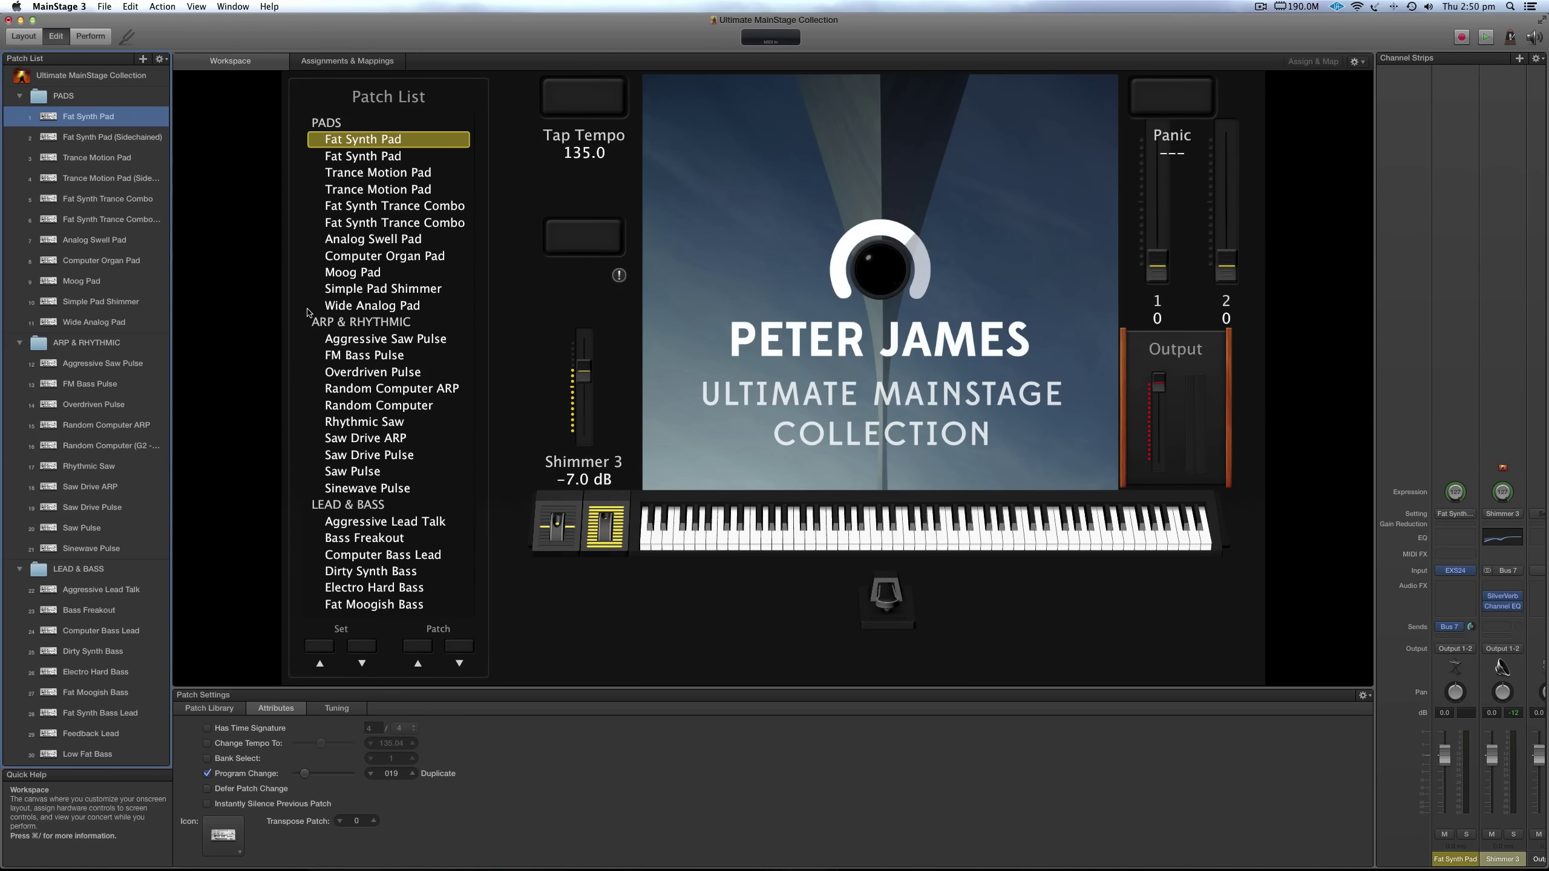
{"action": "left_click", "coordinate": [1457, 572]}
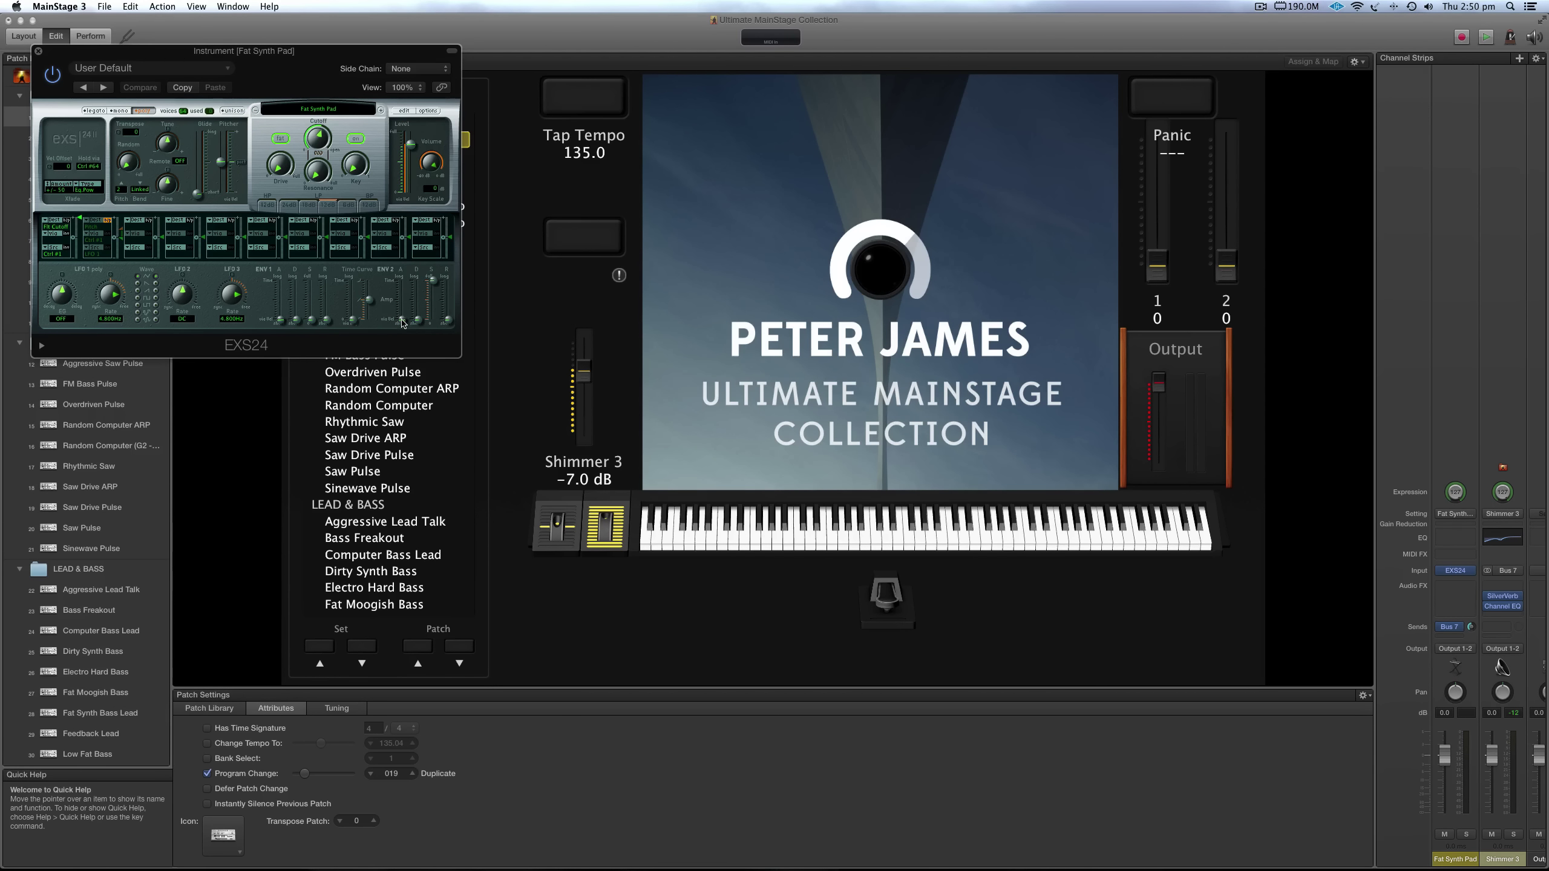
{"action": "left_click_drag", "start_coordinate": [402, 322], "coordinate": [402, 304]}
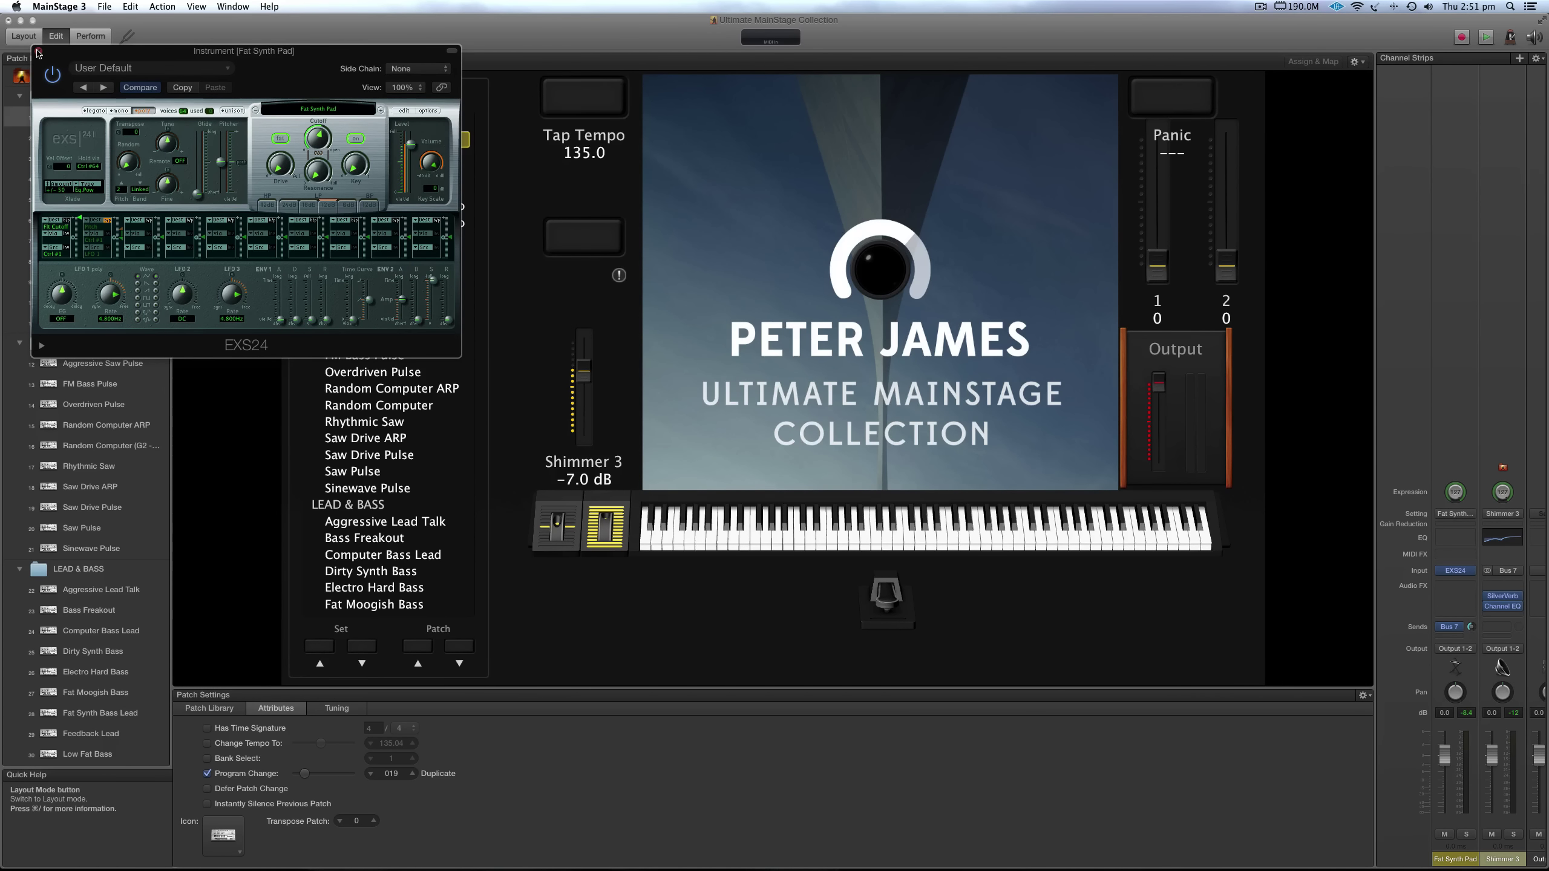
{"action": "left_click", "coordinate": [37, 52]}
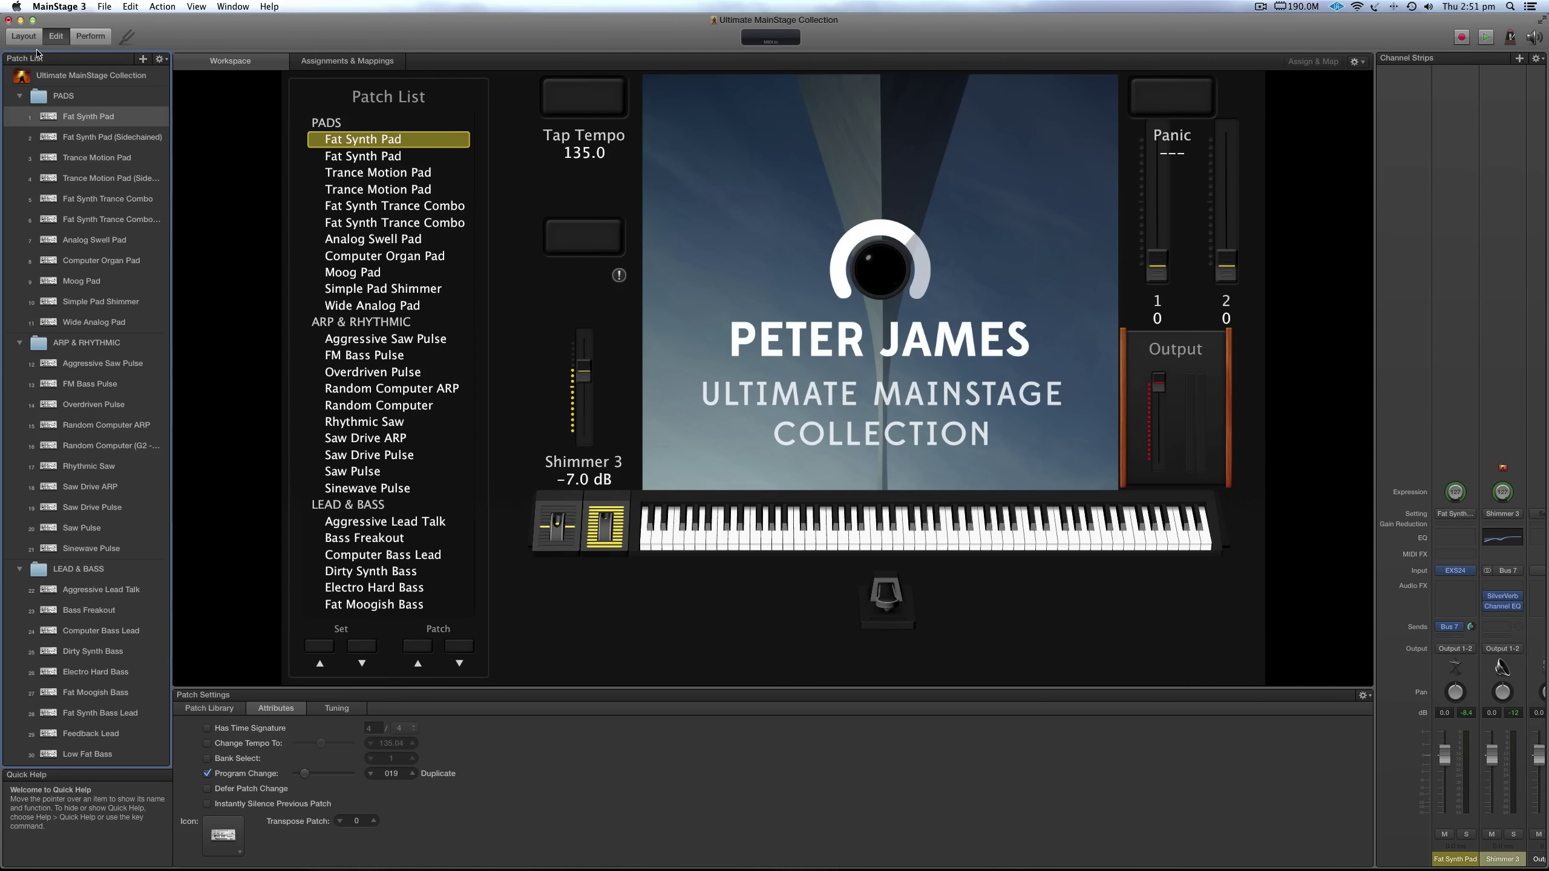
Switch on the filter in the Computer Organ Pad patch's EXS24, select the first new fader, and close the instrument window
{"action": "left_click", "coordinate": [102, 262]}
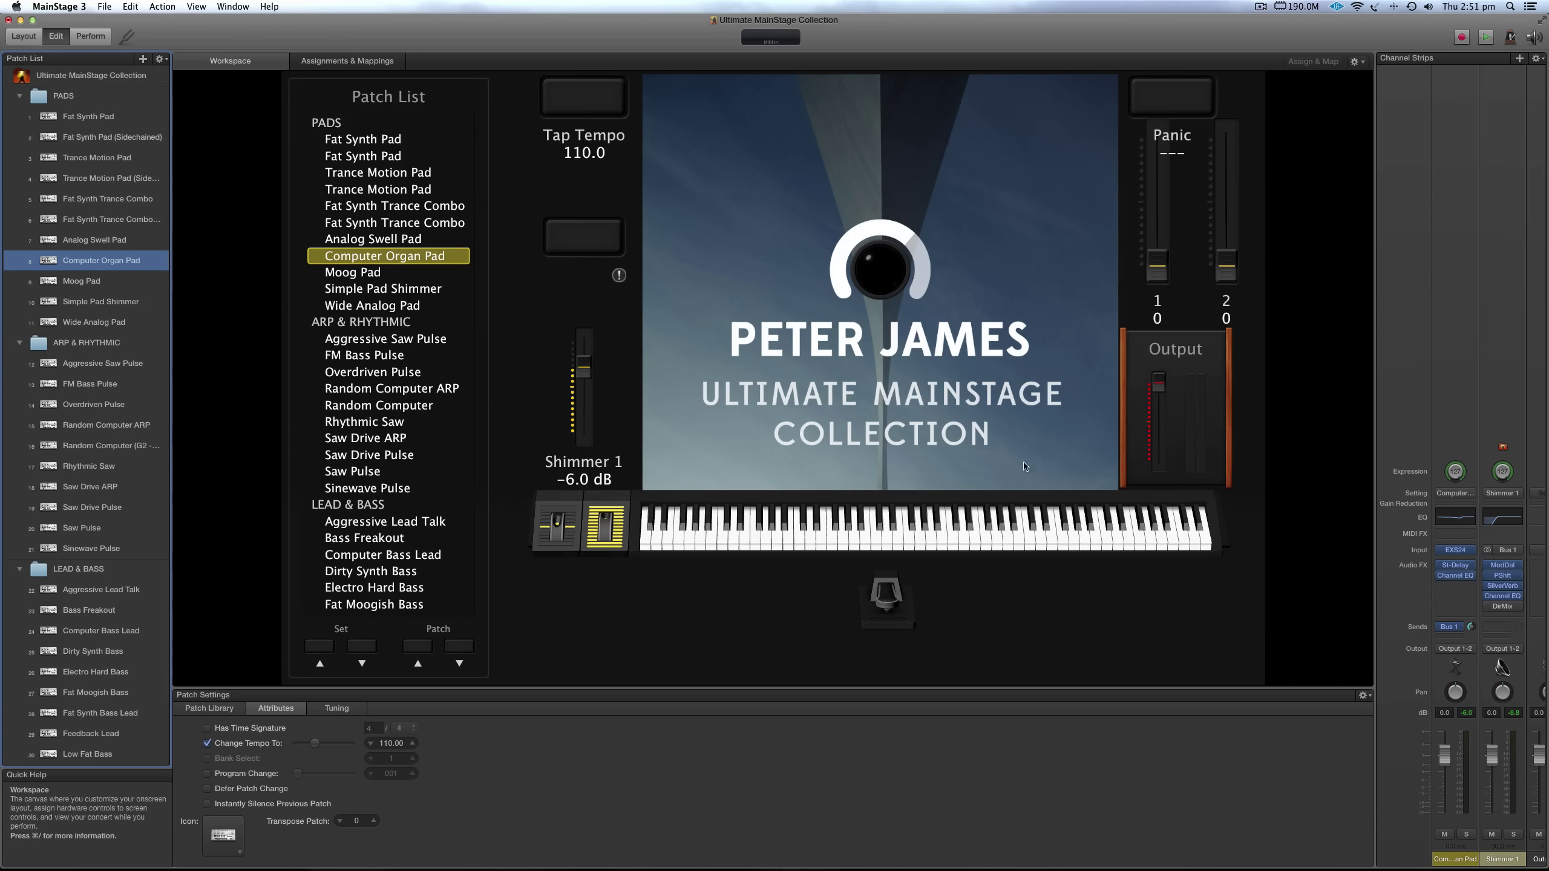
{"action": "mouse_move", "coordinate": [1441, 568]}
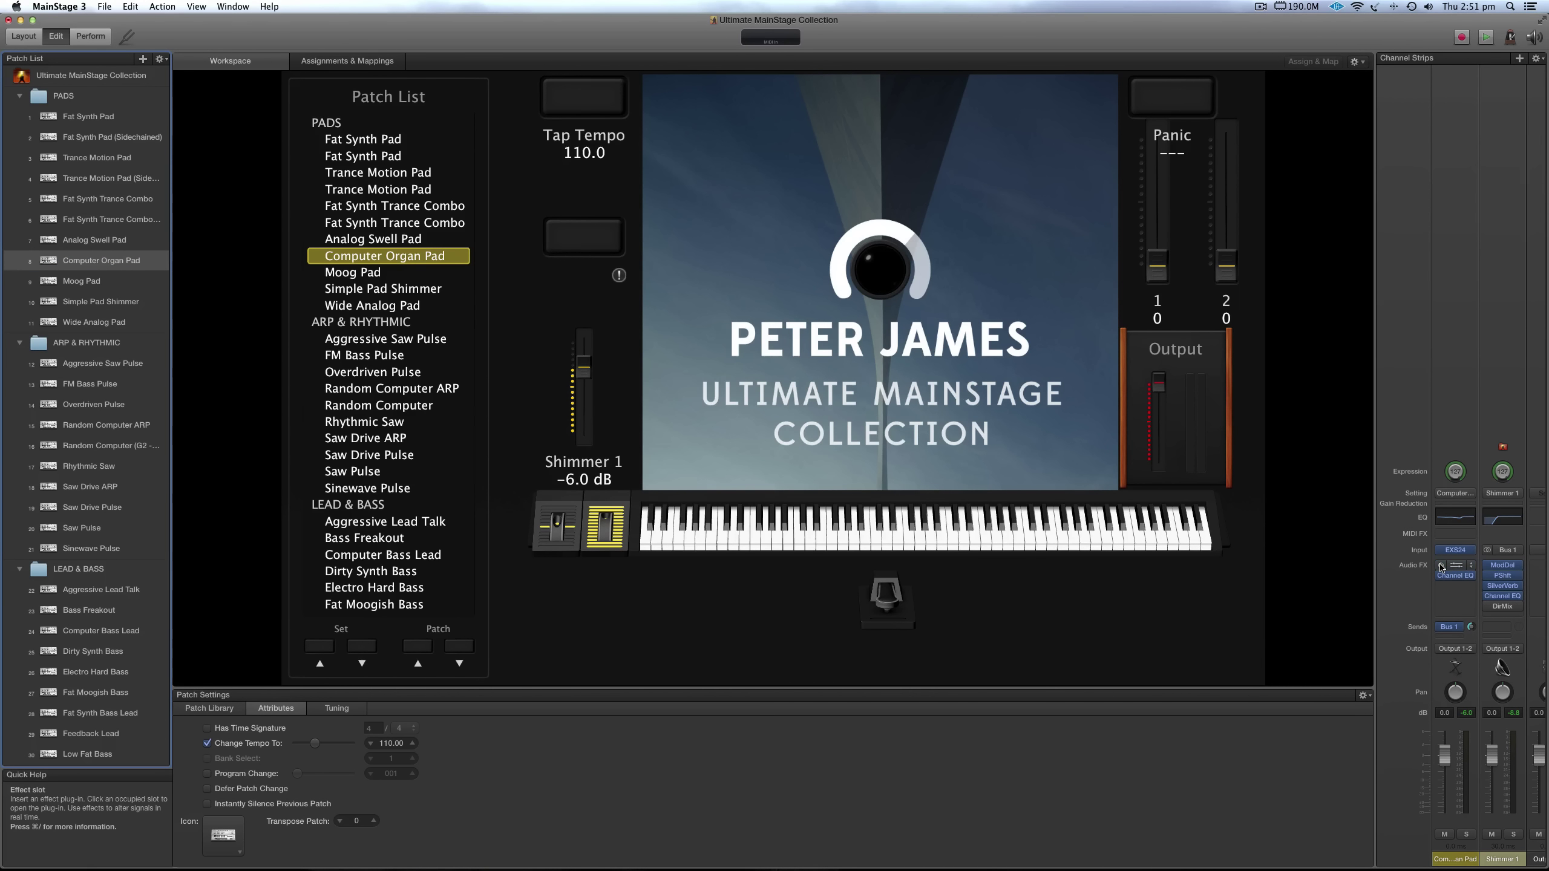
{"action": "left_click", "coordinate": [1460, 554]}
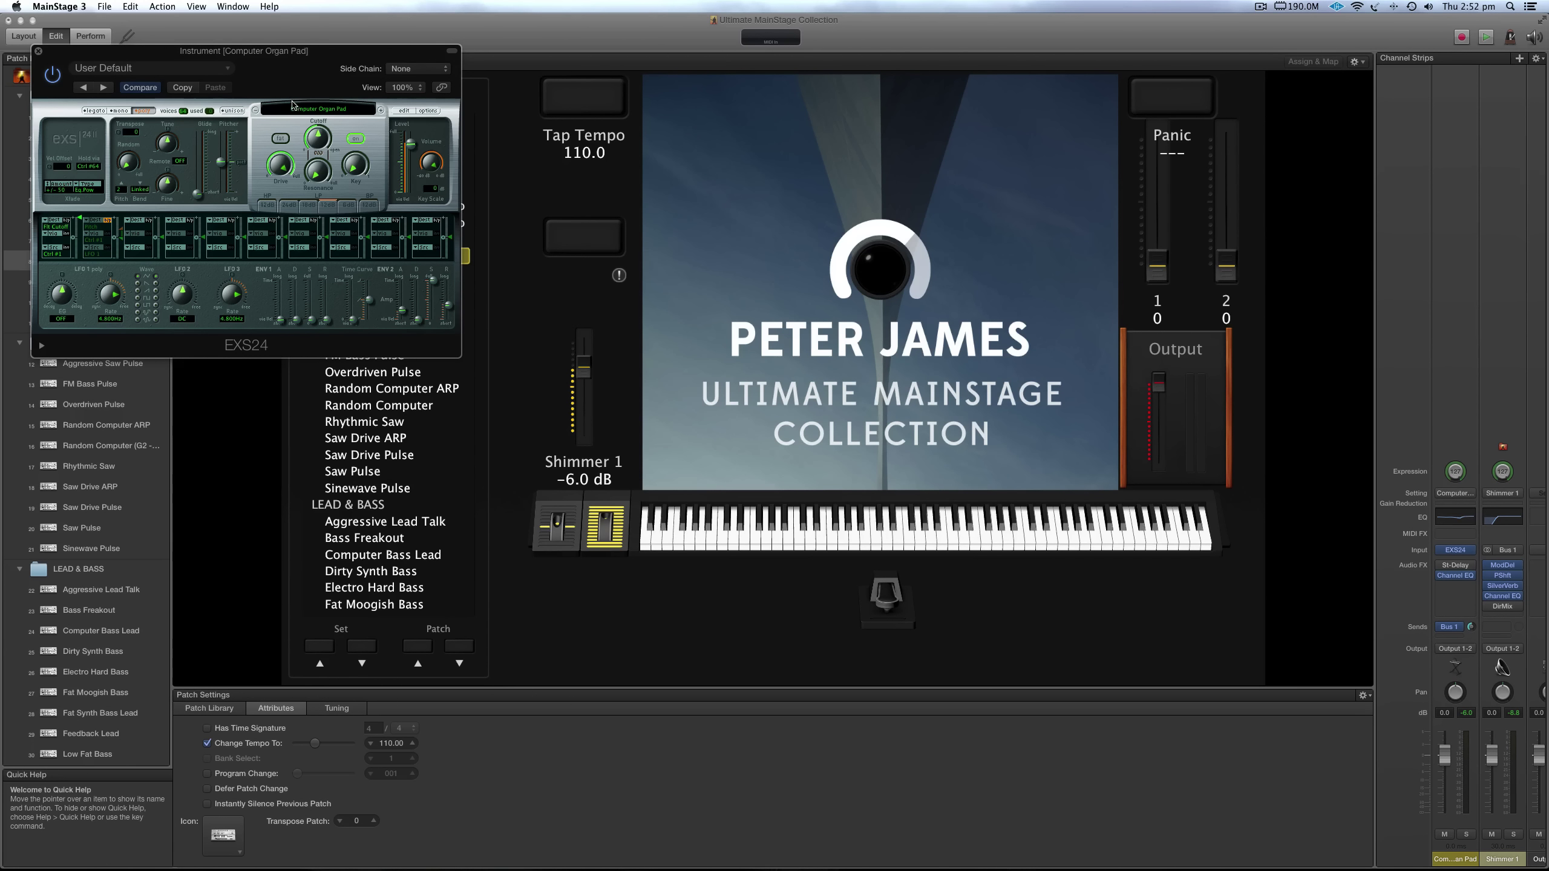
{"action": "left_click", "coordinate": [281, 139]}
{"action": "mouse_move", "coordinate": [433, 167]}
{"action": "left_click", "coordinate": [1159, 229]}
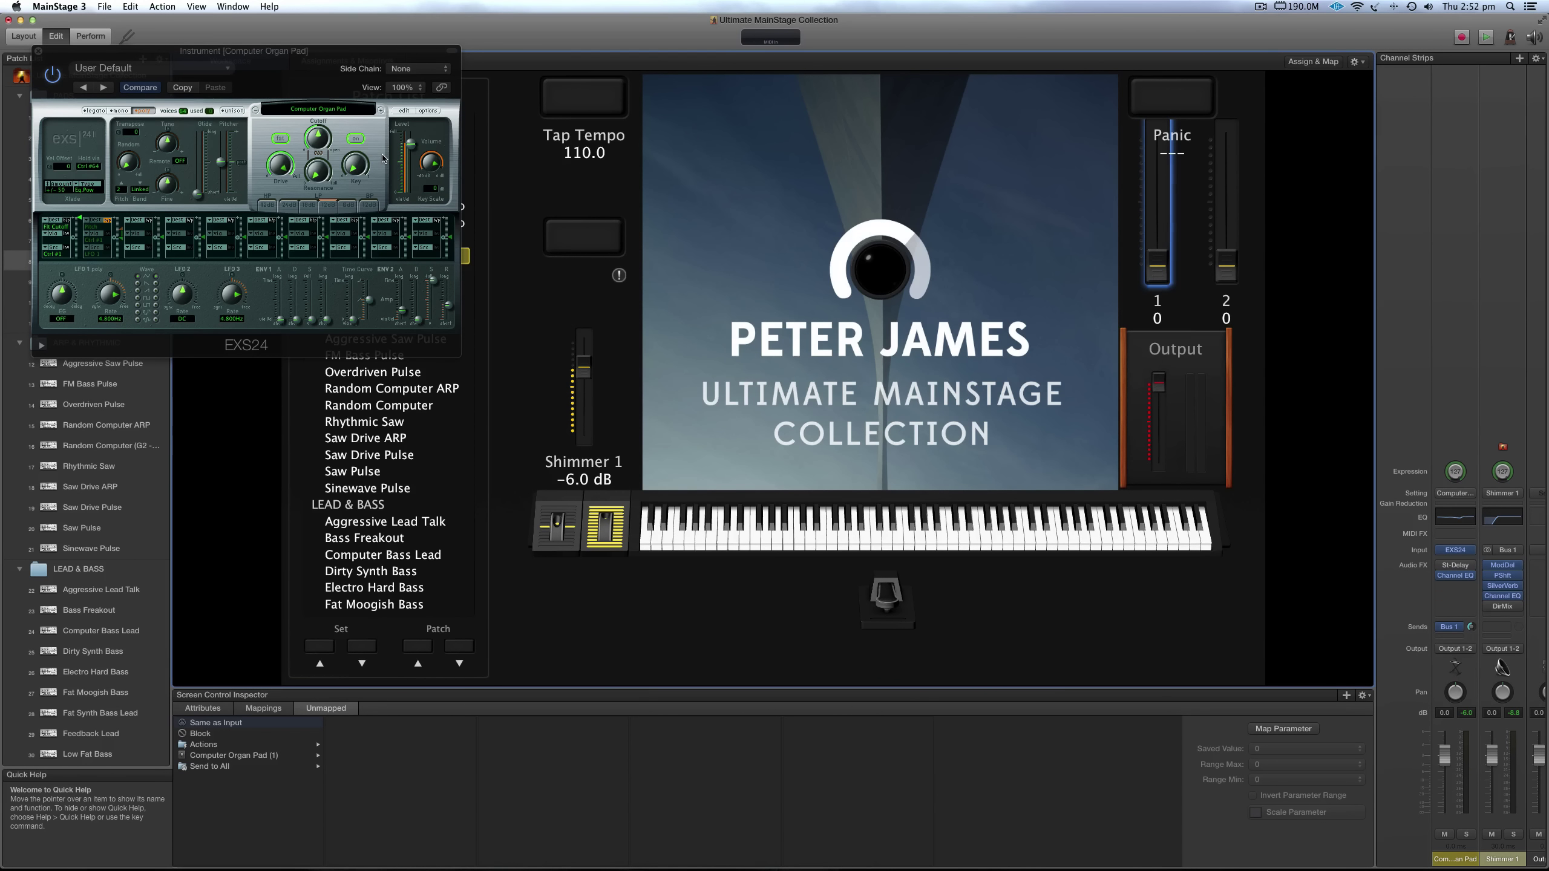
{"action": "left_click", "coordinate": [37, 51]}
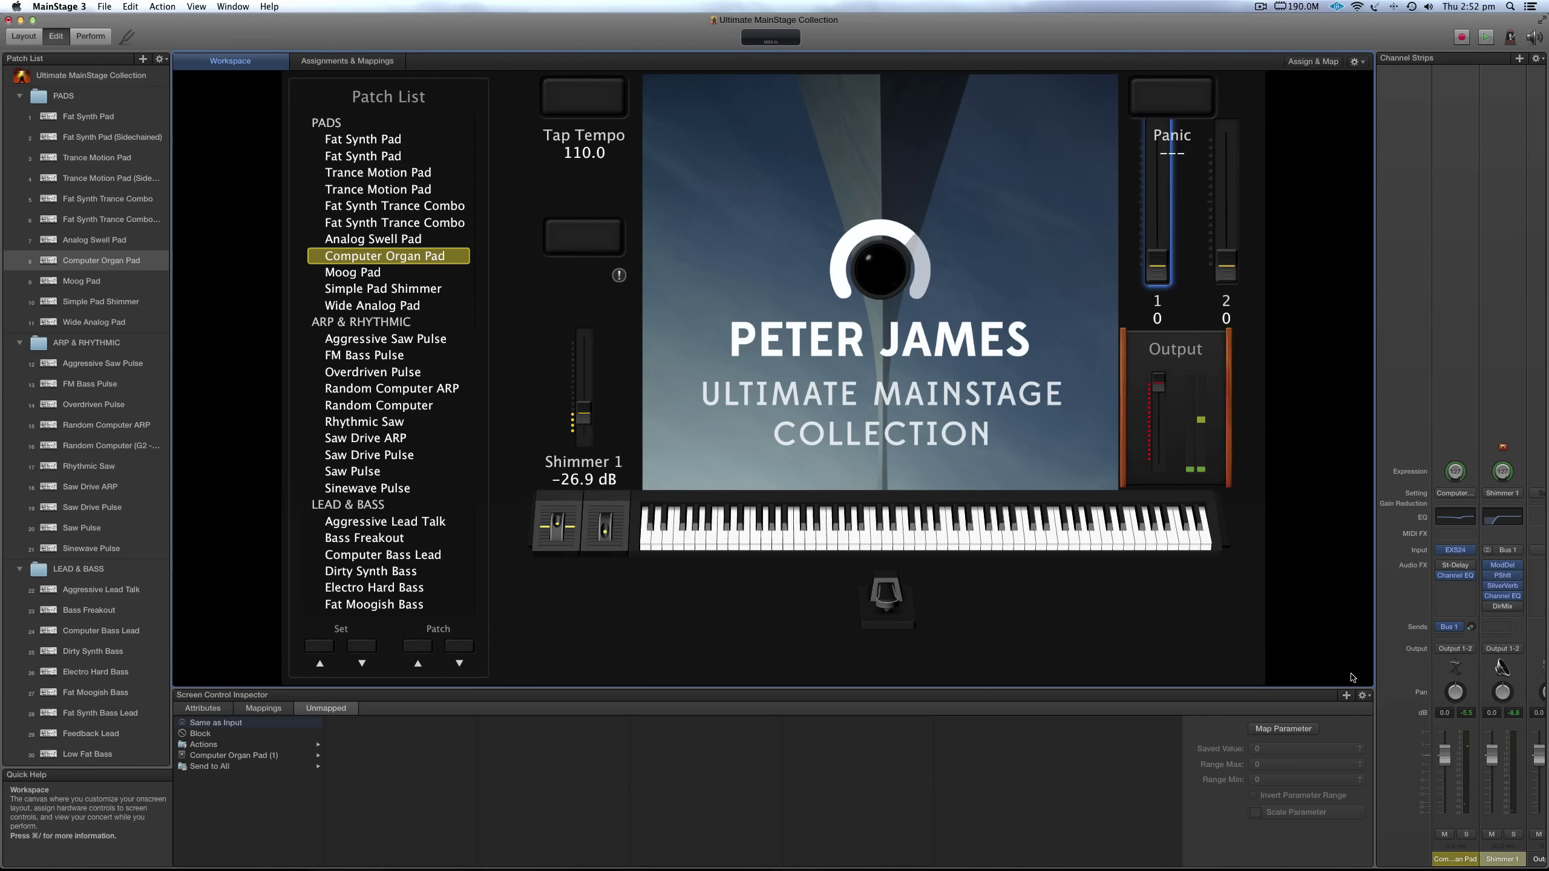
Insert the Distortion II effect in the empty audio effect slot below Channel EQ on the Computer Organ Pad channel strip
{"action": "left_click", "coordinate": [1460, 586]}
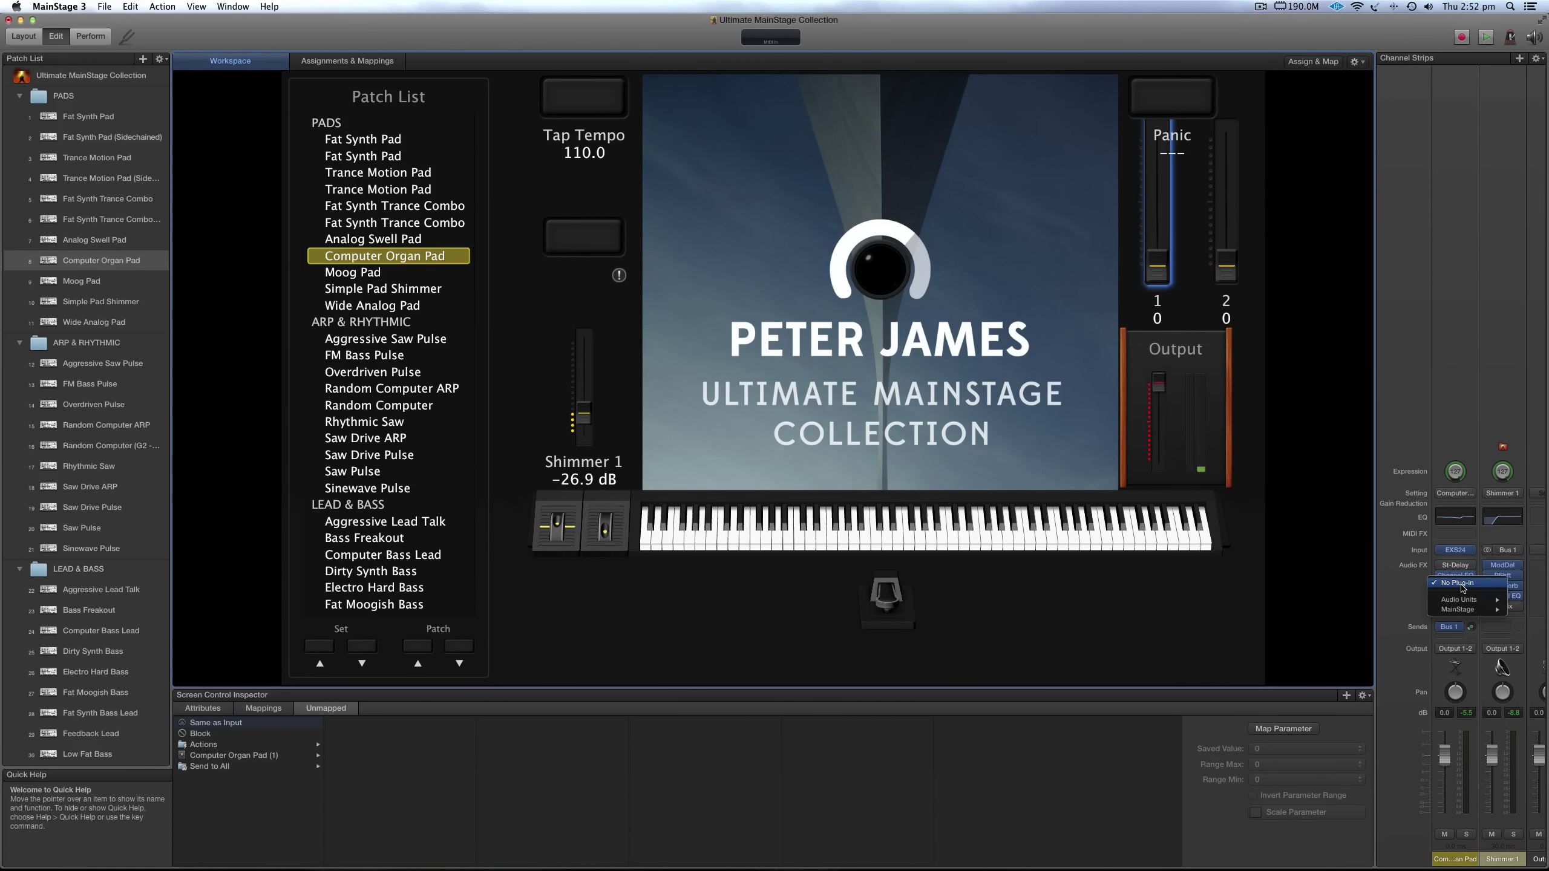
{"action": "mouse_move", "coordinate": [1464, 609]}
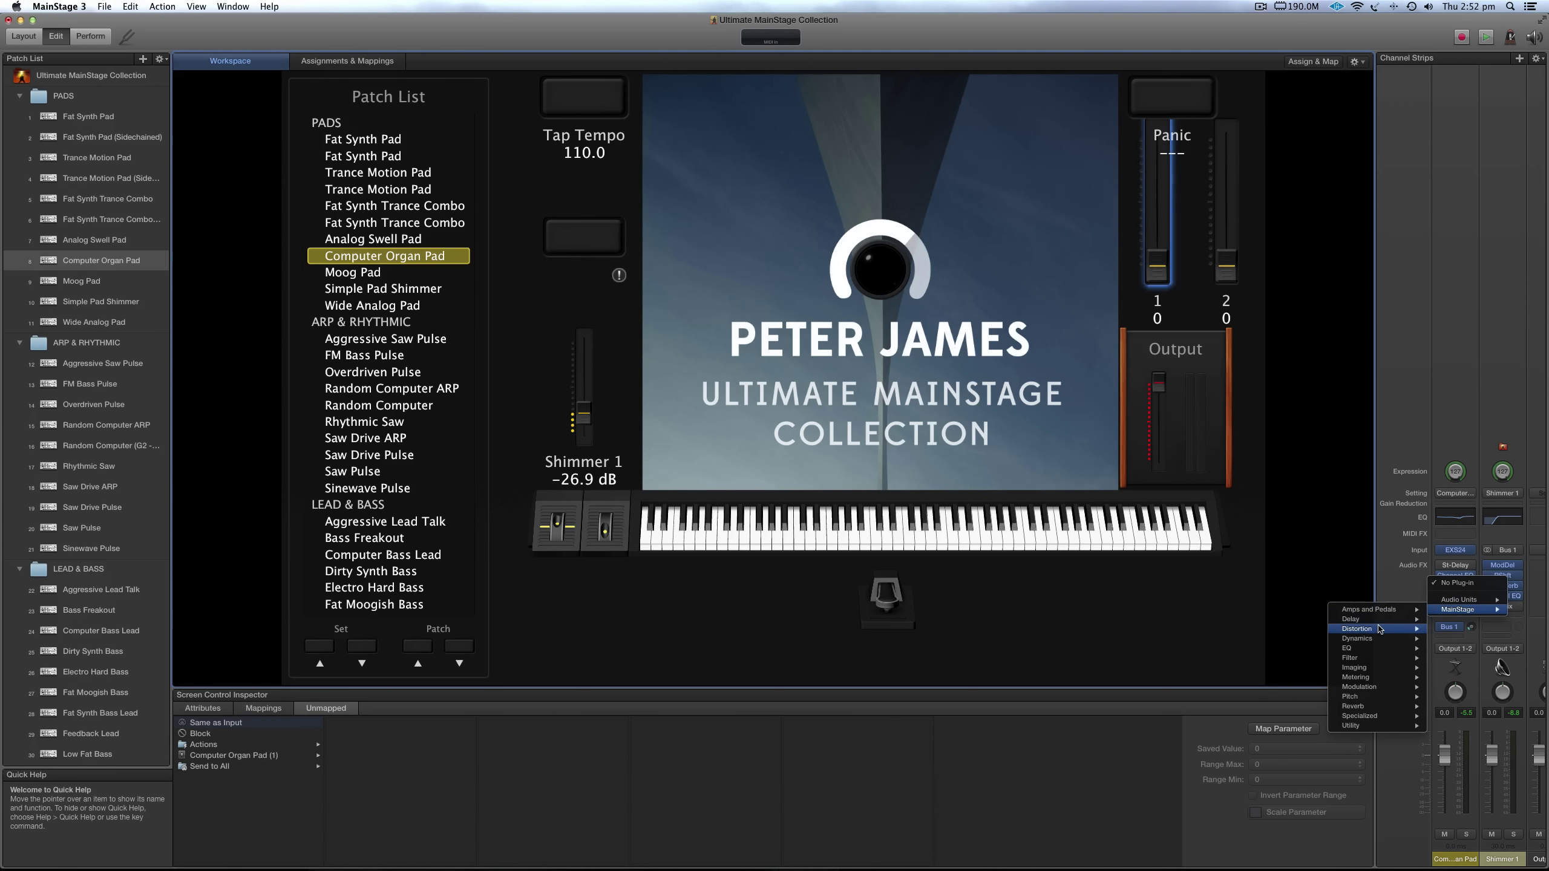
{"action": "mouse_move", "coordinate": [1380, 629]}
{"action": "mouse_move", "coordinate": [1265, 659]}
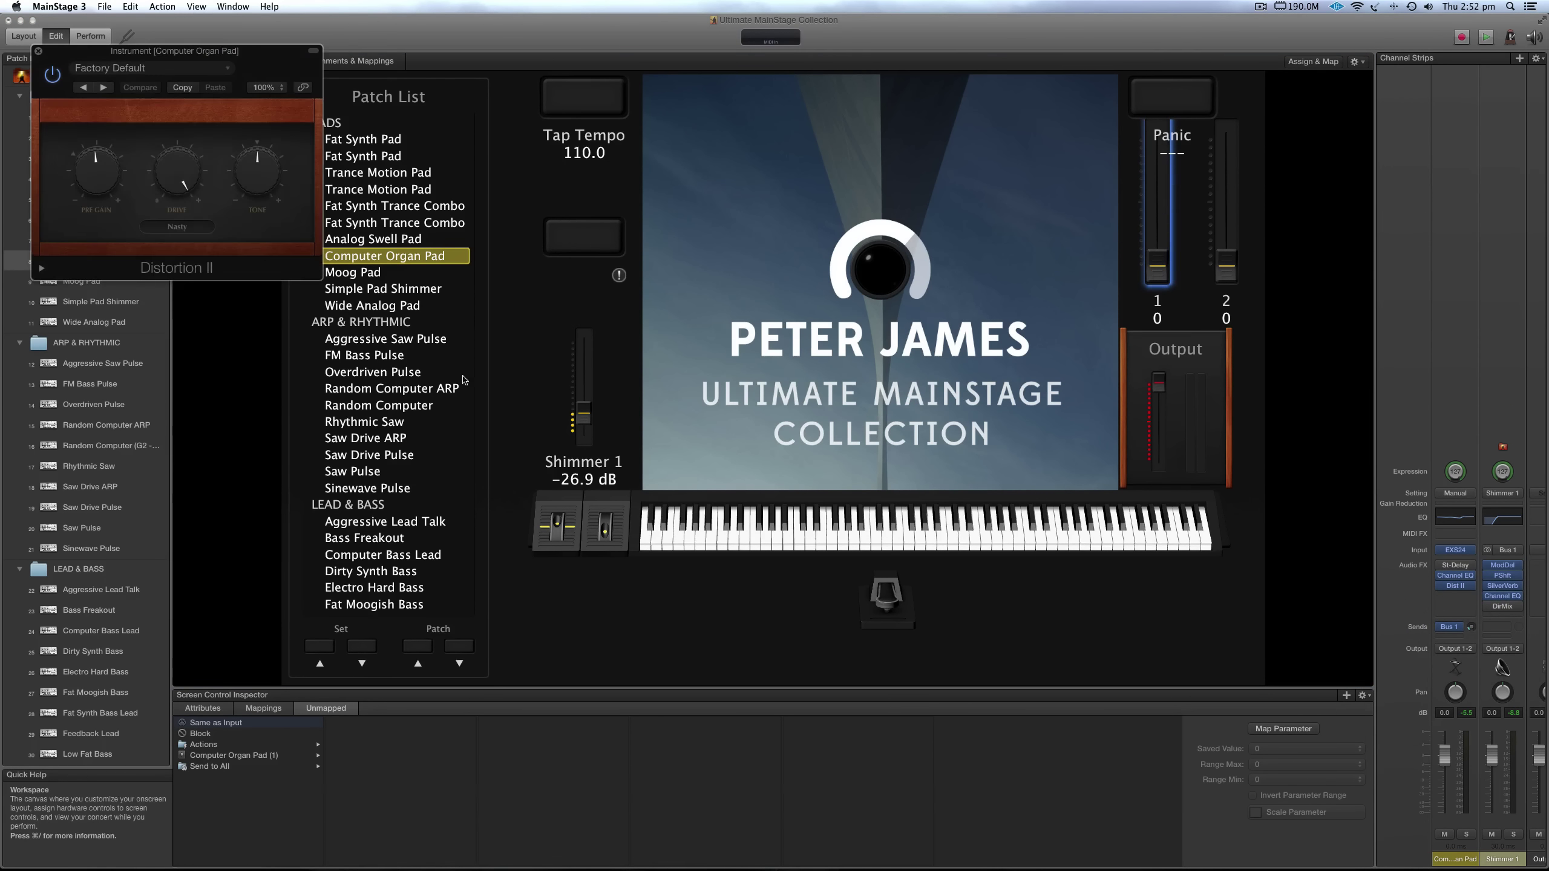
Set the Distortion II type to Class AB soft and turn its drive down low
{"action": "left_click", "coordinate": [196, 228]}
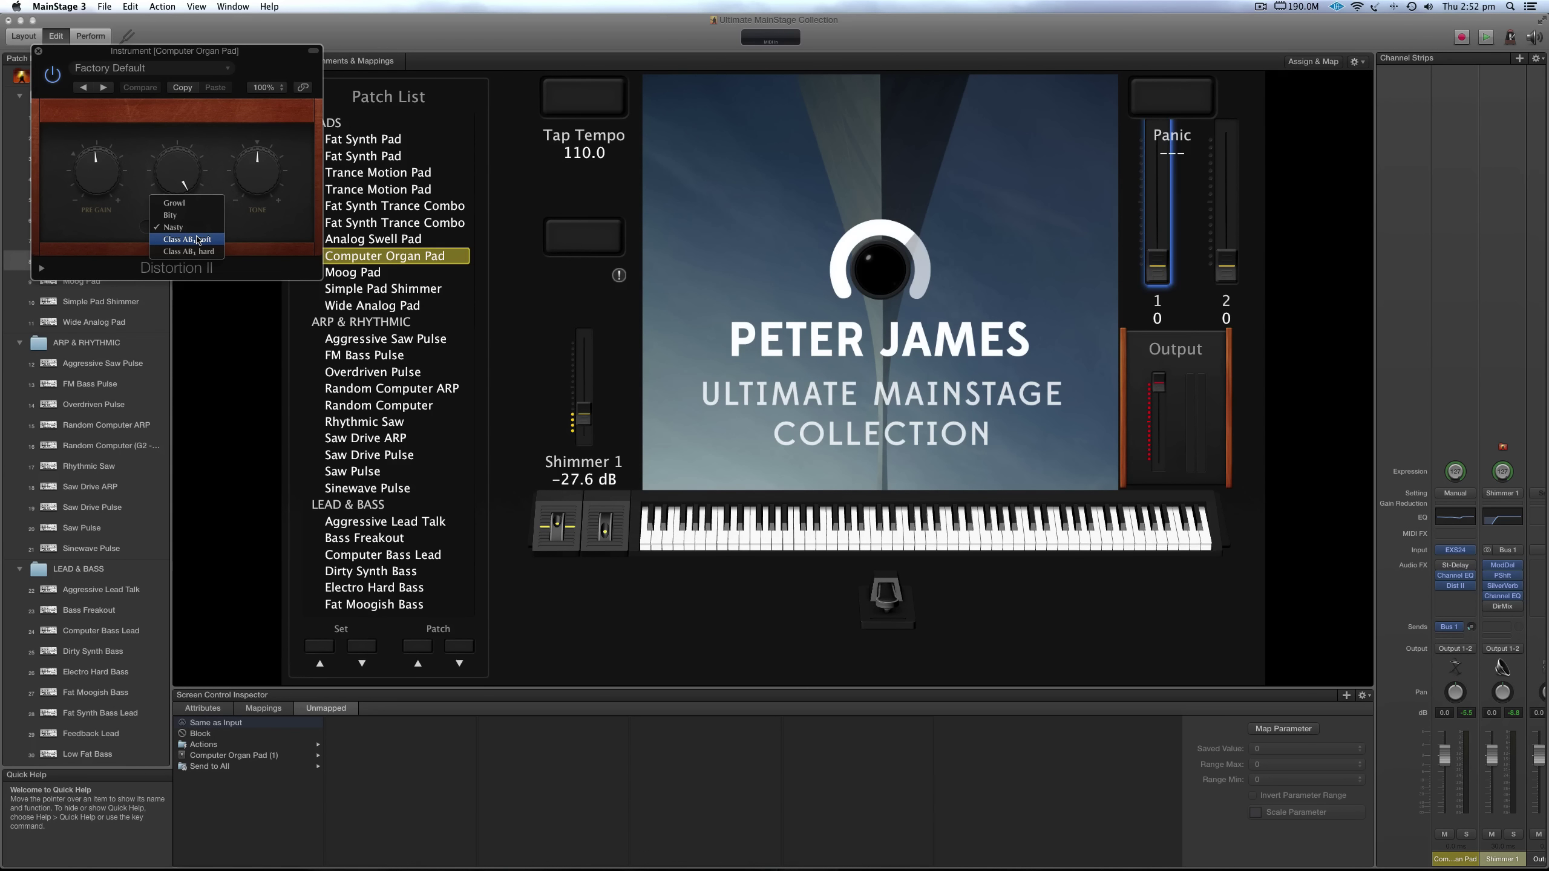
{"action": "left_click", "coordinate": [197, 239]}
{"action": "left_click_drag", "start_coordinate": [192, 206], "coordinate": [194, 230]}
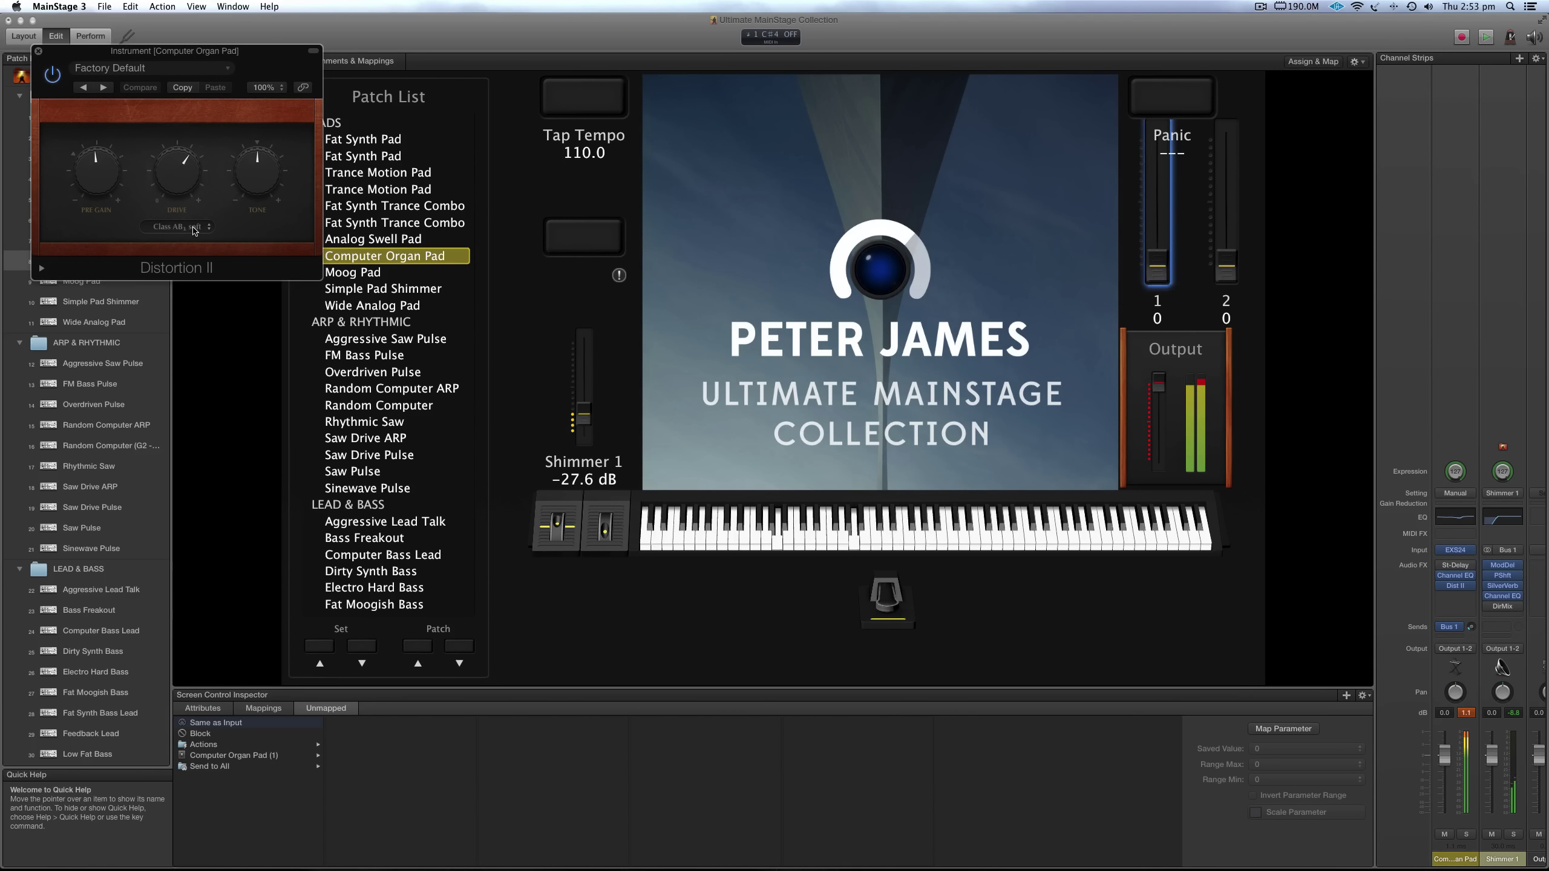
{"action": "left_click_drag", "start_coordinate": [185, 194], "coordinate": [190, 221]}
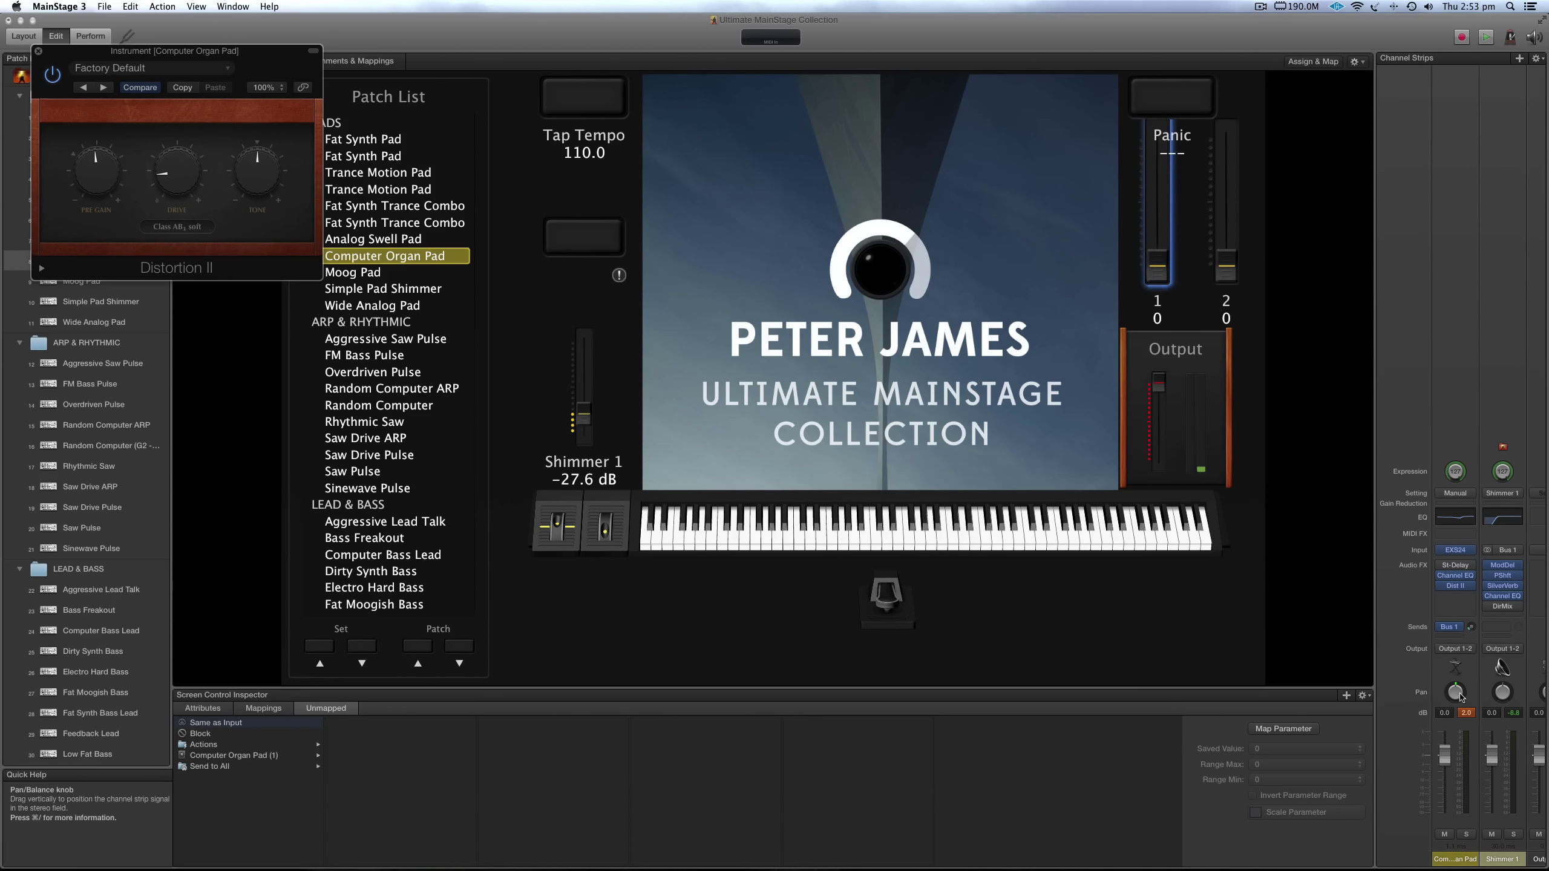
Reset the channel's peak level, insert a stereo Gain plug-in after the distortion with its gain lowered, and close both plug-in windows
{"action": "left_click", "coordinate": [1466, 713]}
{"action": "left_click", "coordinate": [1456, 596]}
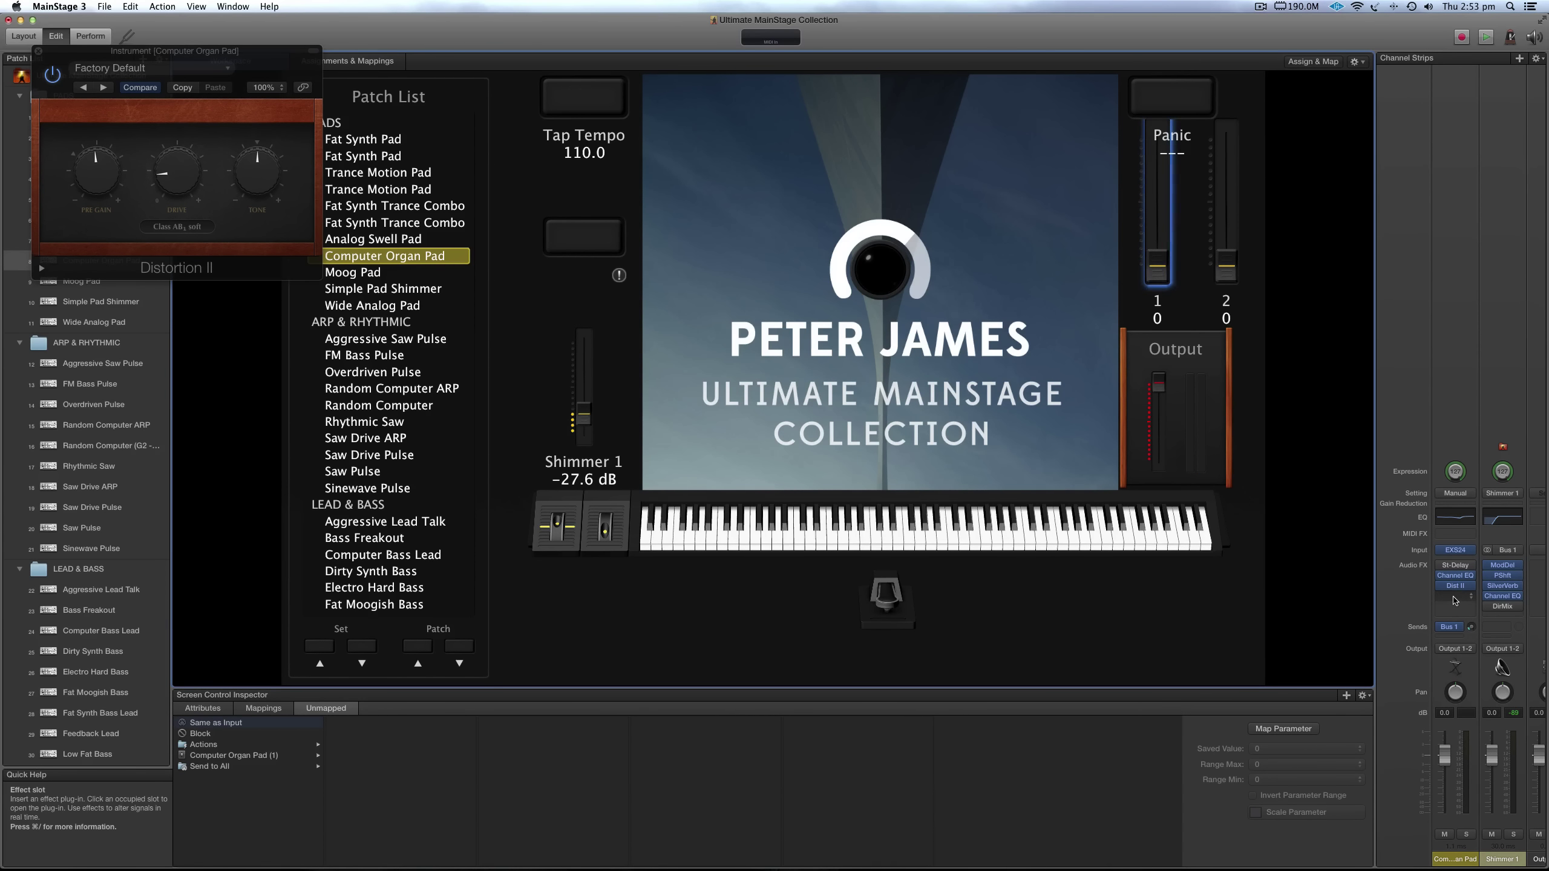
{"action": "mouse_move", "coordinate": [1462, 612]}
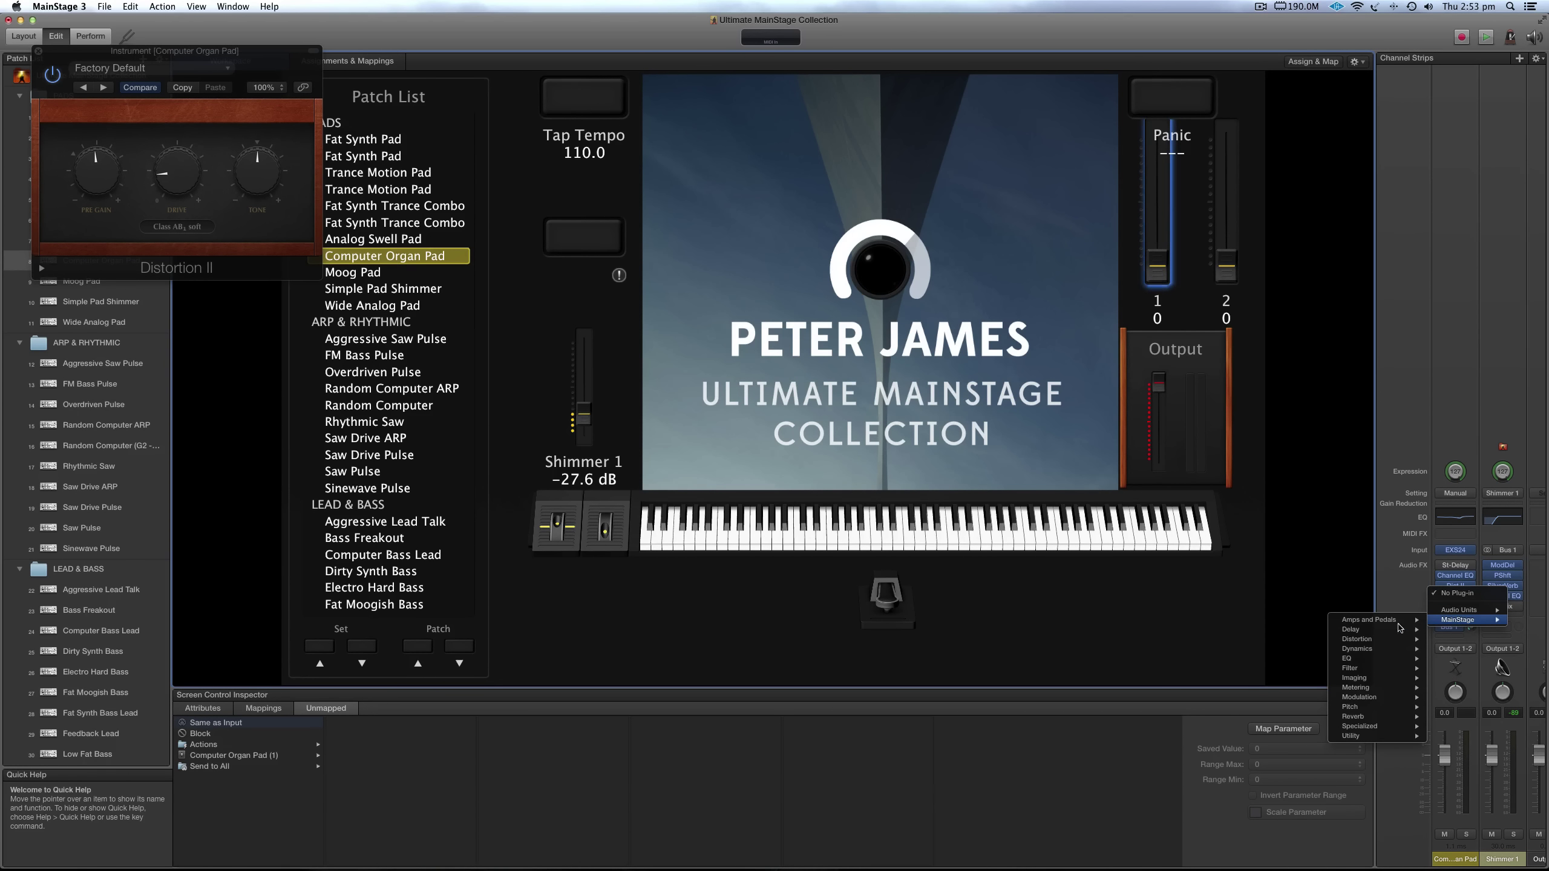
{"action": "mouse_move", "coordinate": [1365, 736]}
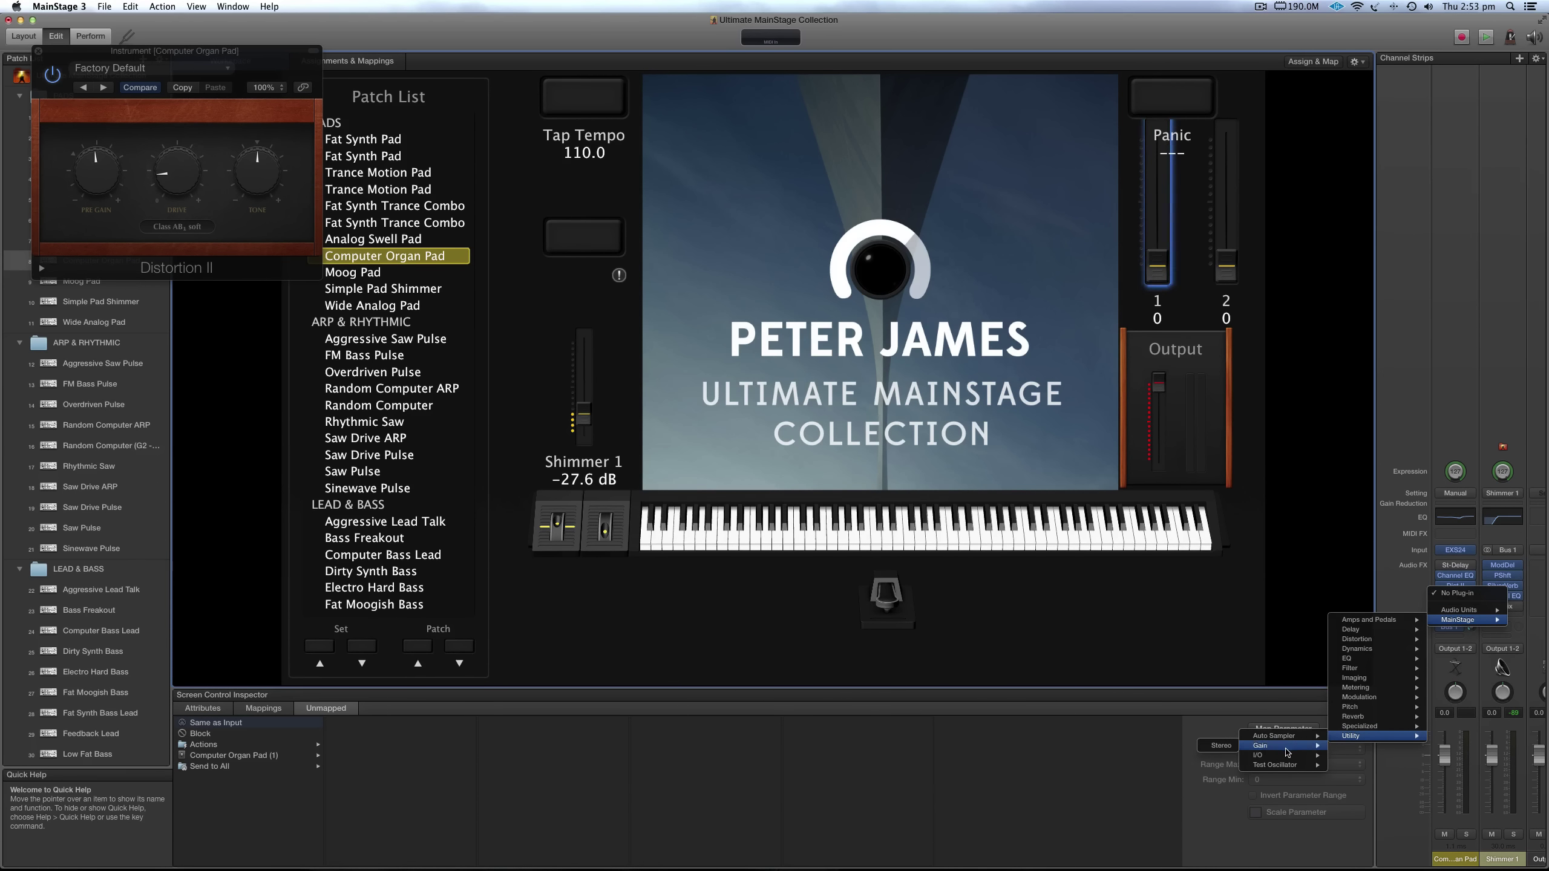
{"action": "left_click", "coordinate": [1226, 754]}
{"action": "left_click_drag", "start_coordinate": [73, 144], "coordinate": [97, 176]}
{"action": "left_click_drag", "start_coordinate": [133, 63], "coordinate": [481, 76]}
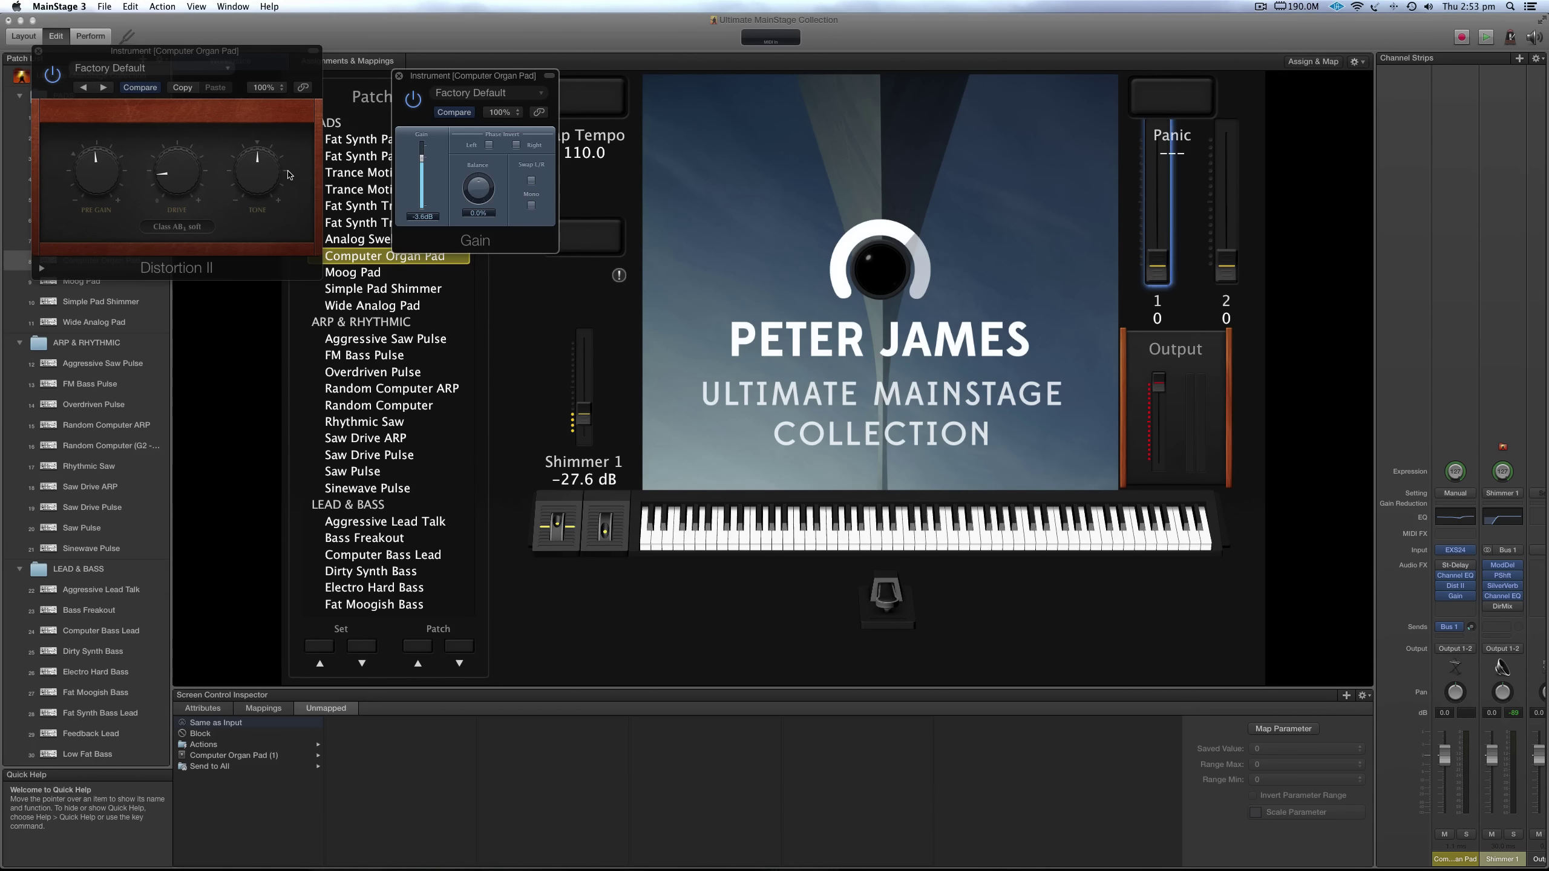
{"action": "mouse_move", "coordinate": [259, 168]}
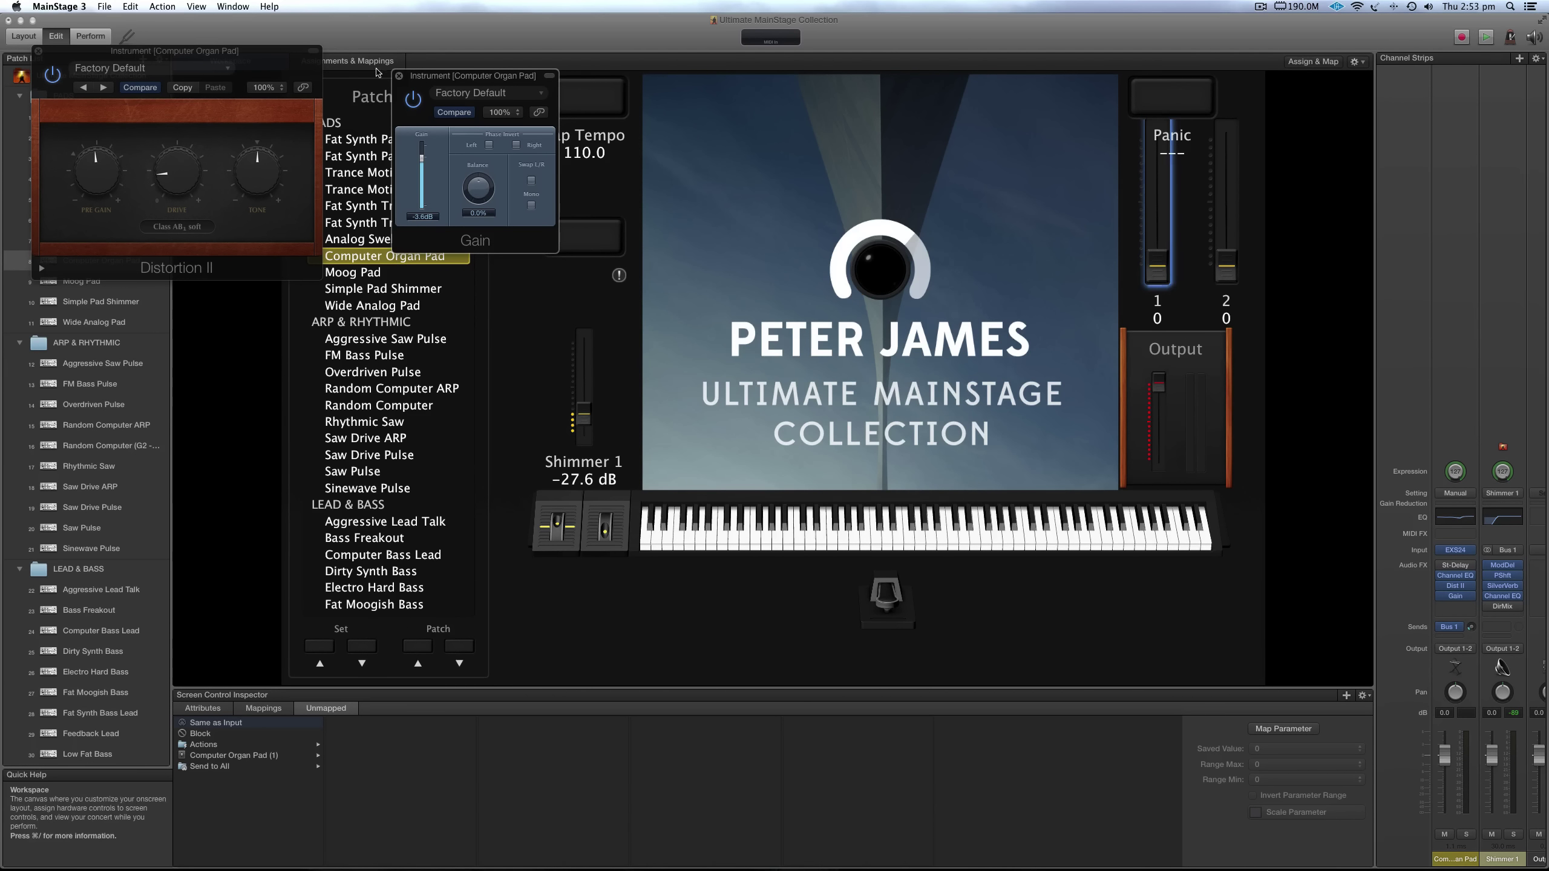
{"action": "left_click", "coordinate": [400, 76]}
{"action": "left_click", "coordinate": [38, 51]}
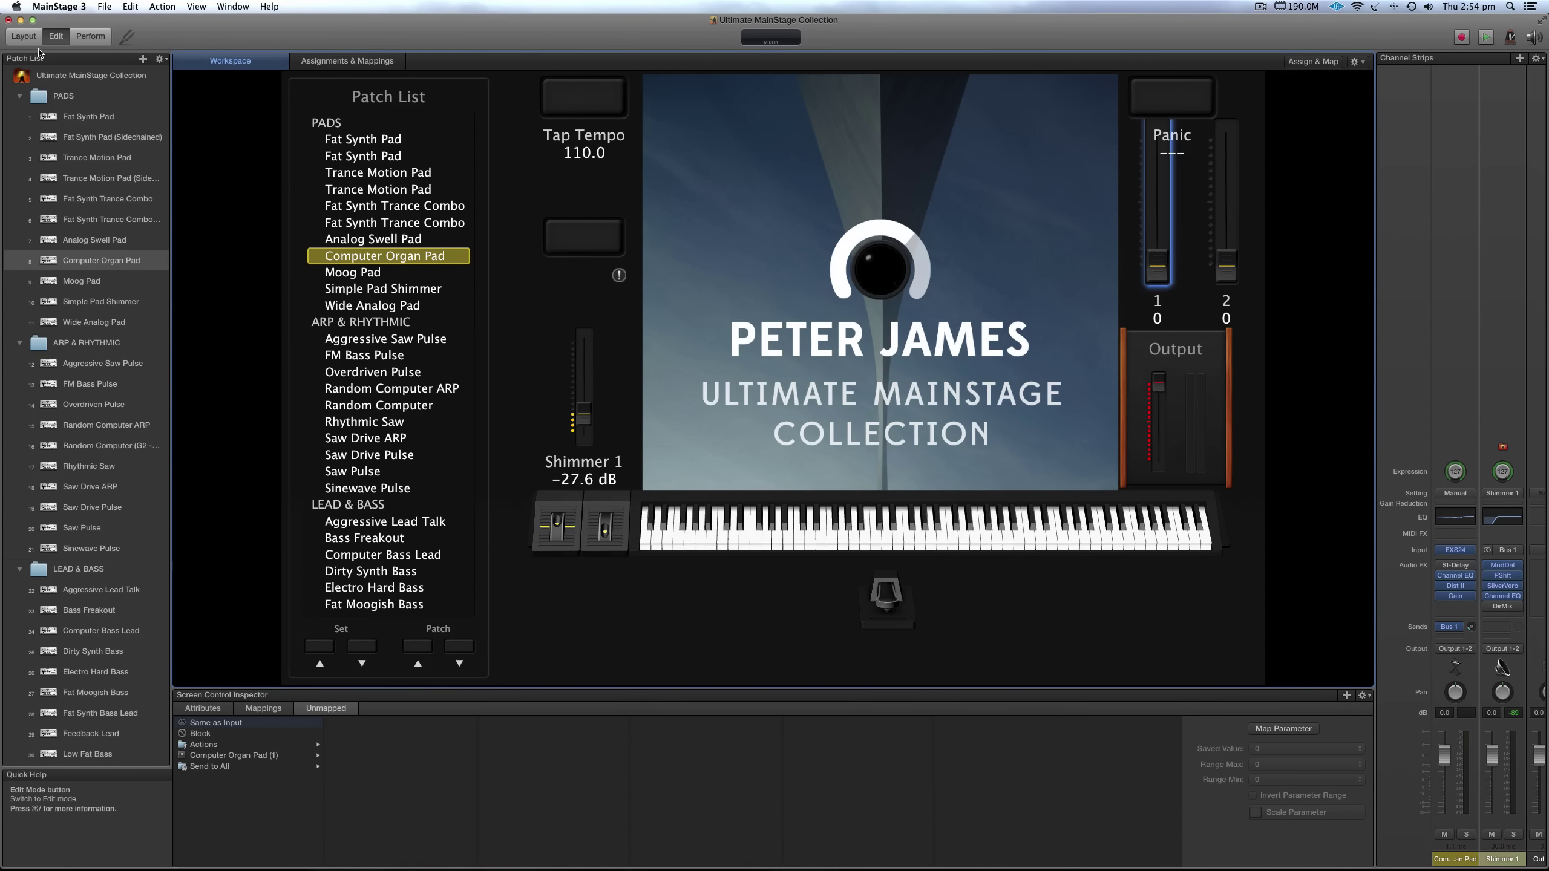
Select the Moog Pad patch, adjust the filter drive in Moog Pad 1's EXS24, and close the instrument window
{"action": "left_click", "coordinate": [91, 281]}
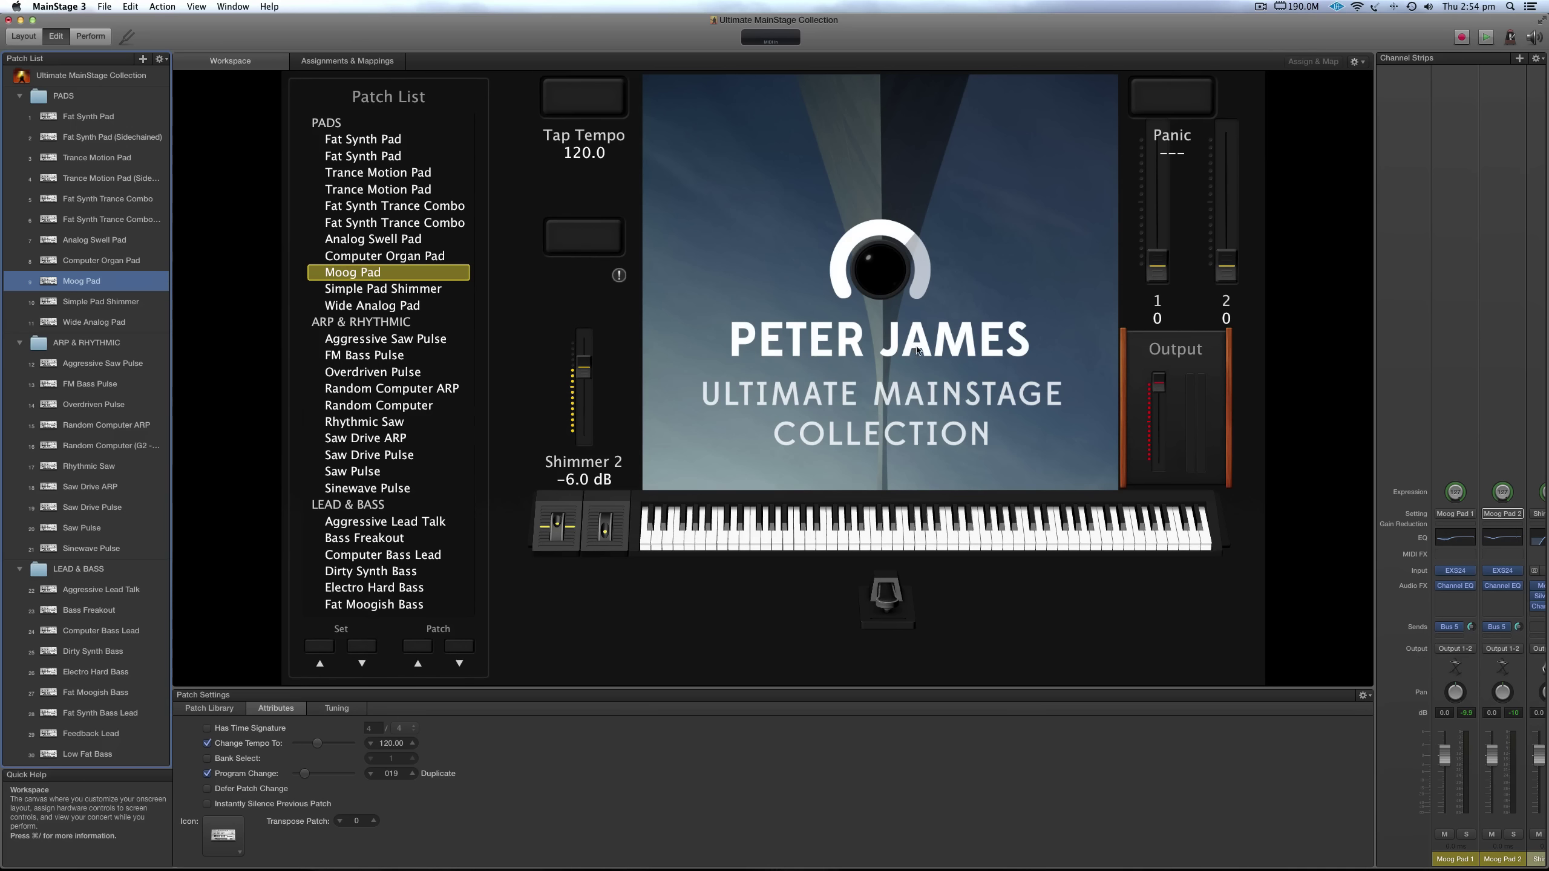
{"action": "left_click", "coordinate": [1456, 570]}
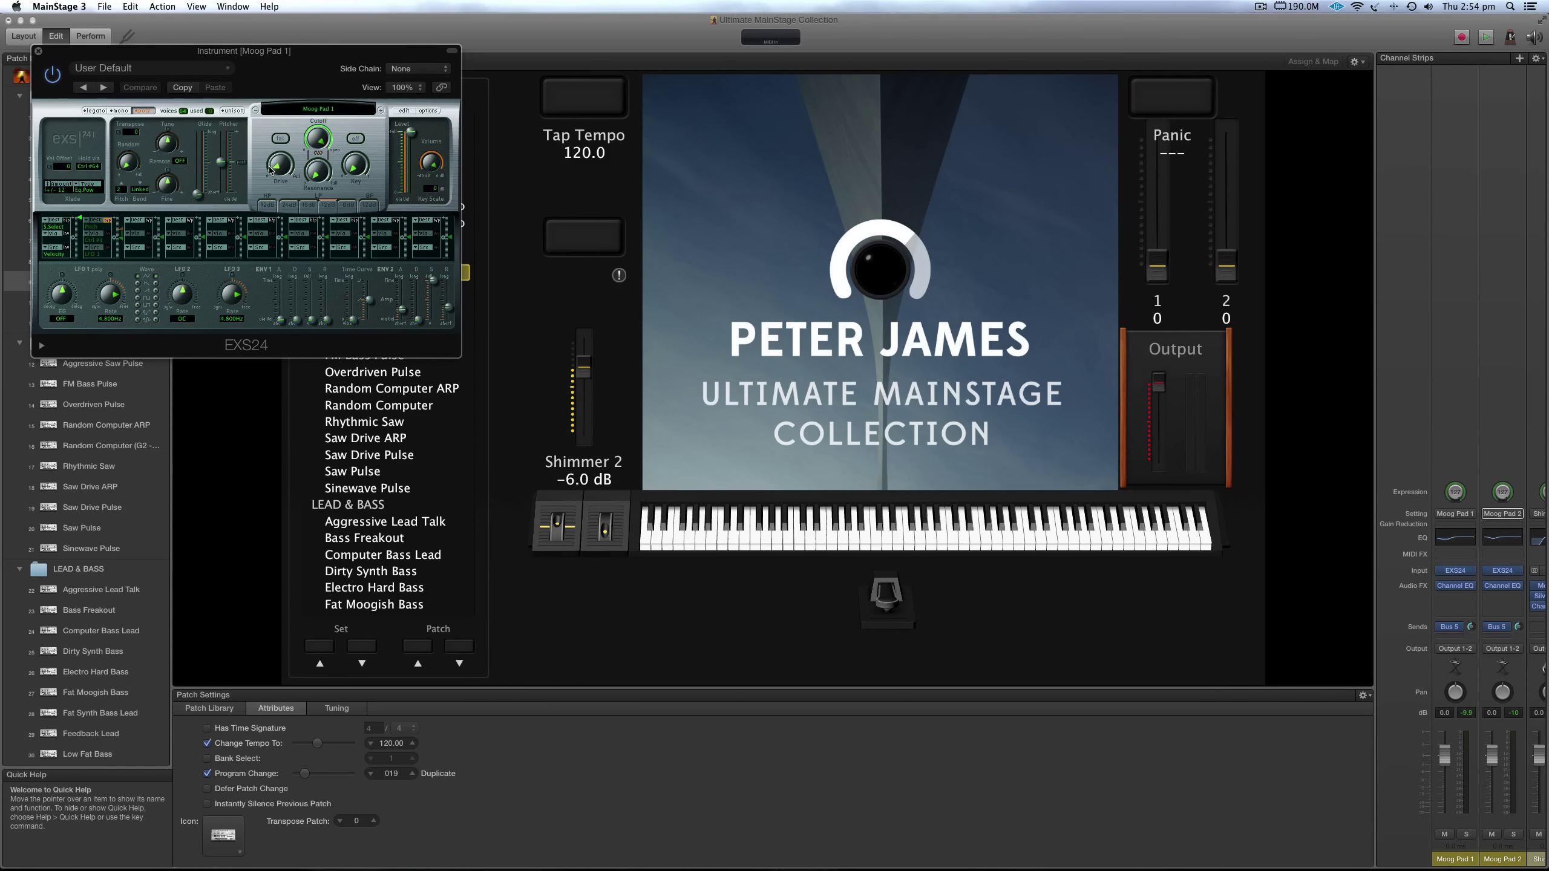
{"action": "left_click_drag", "start_coordinate": [271, 170], "coordinate": [281, 167]}
{"action": "left_click", "coordinate": [40, 52]}
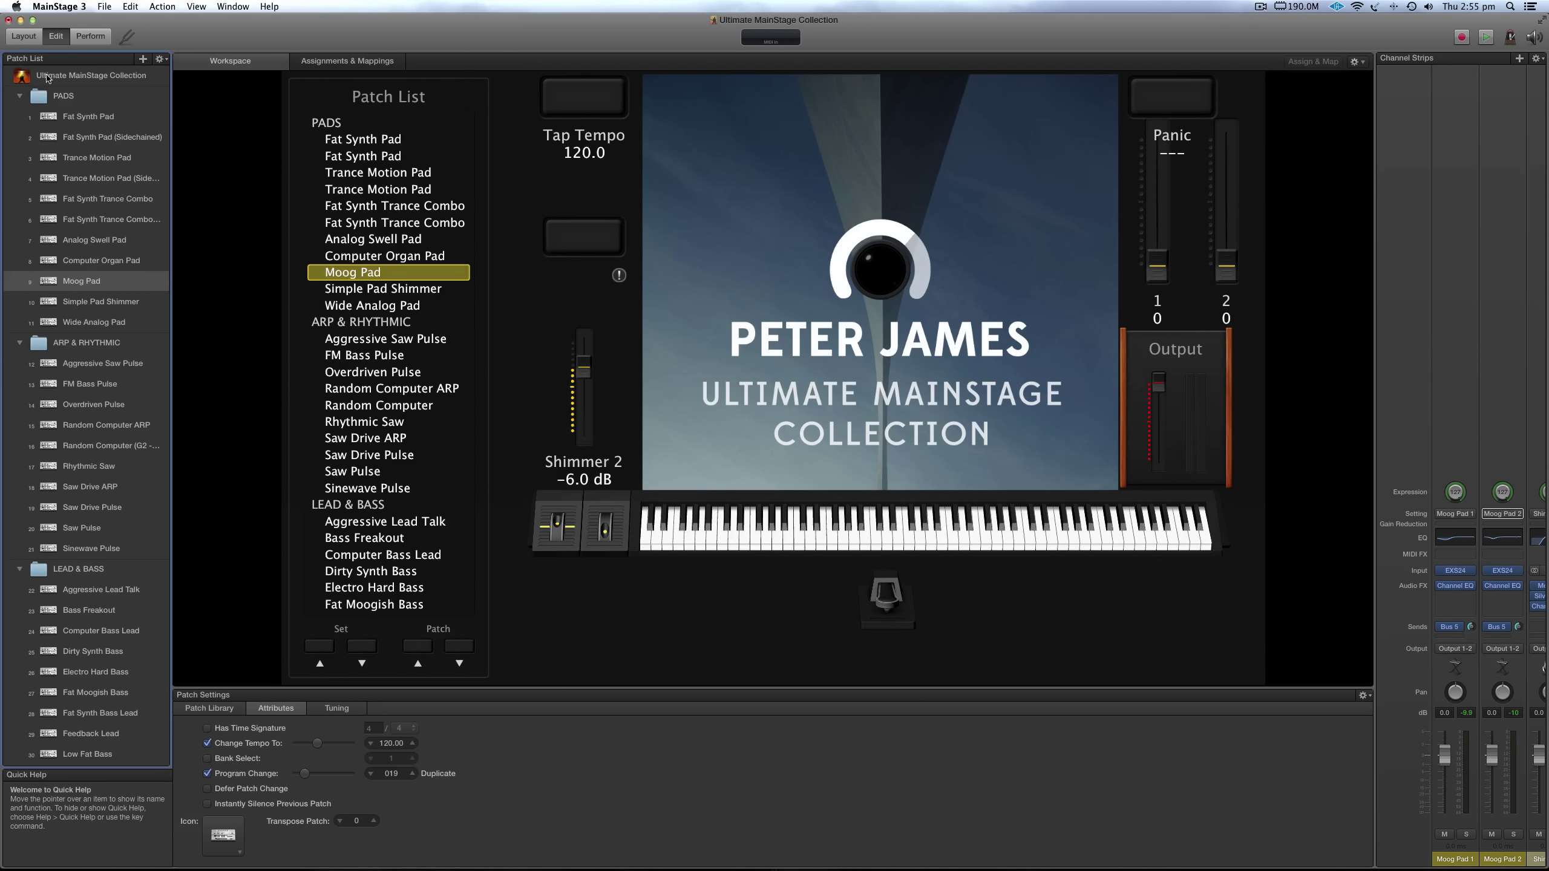
Audition the Simple Pad Shimmer and Wide Analog Pad patches, and check the Auto Pan button in Layout mode before returning to Edit mode
{"action": "left_click", "coordinate": [106, 301]}
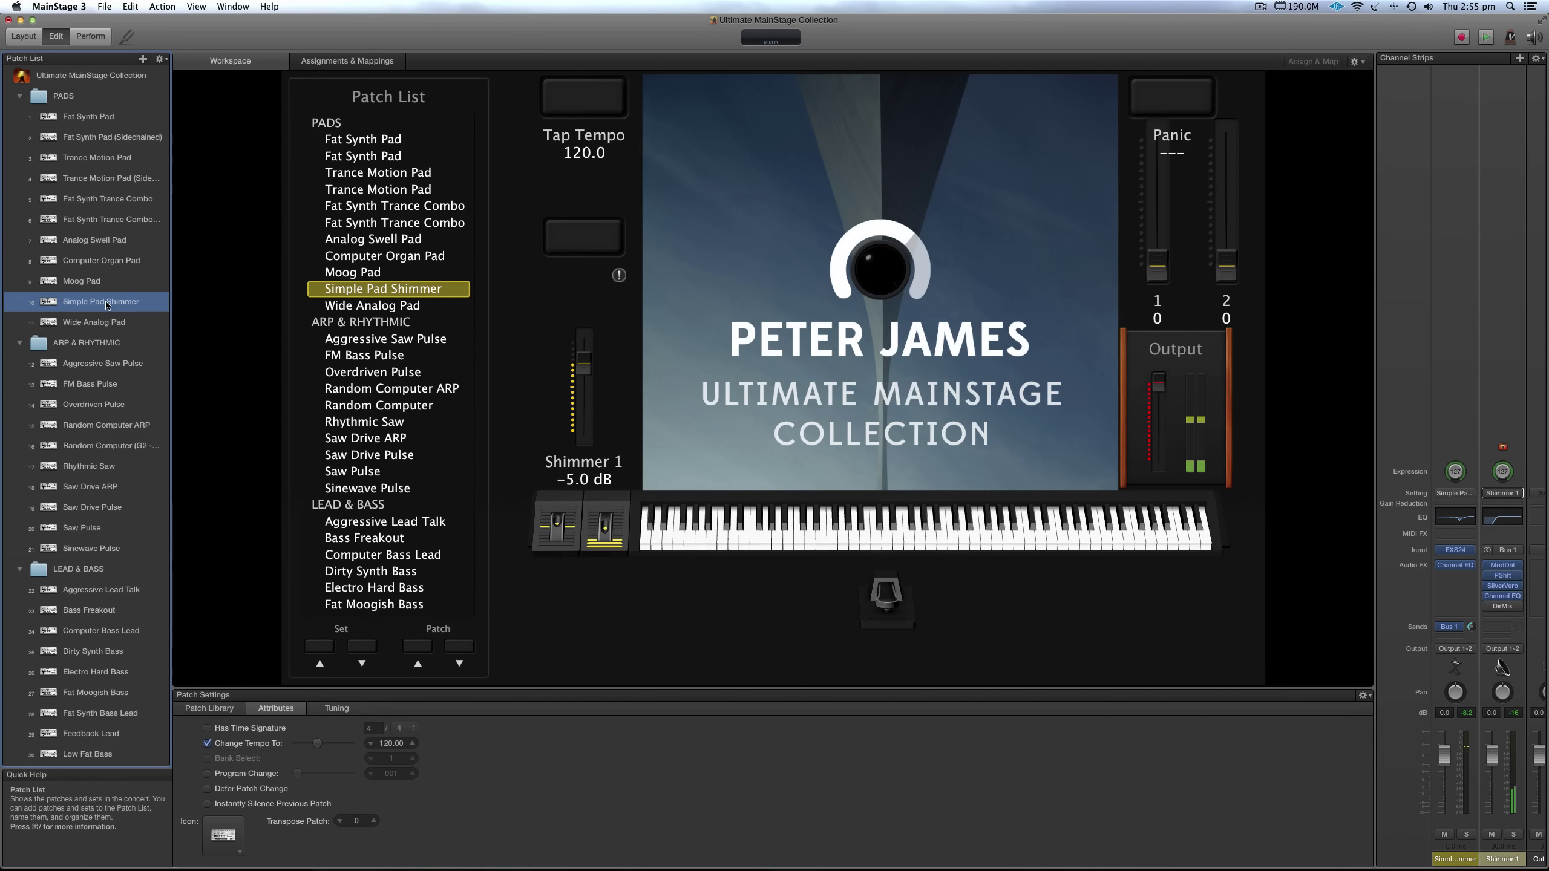
{"action": "left_click", "coordinate": [107, 323]}
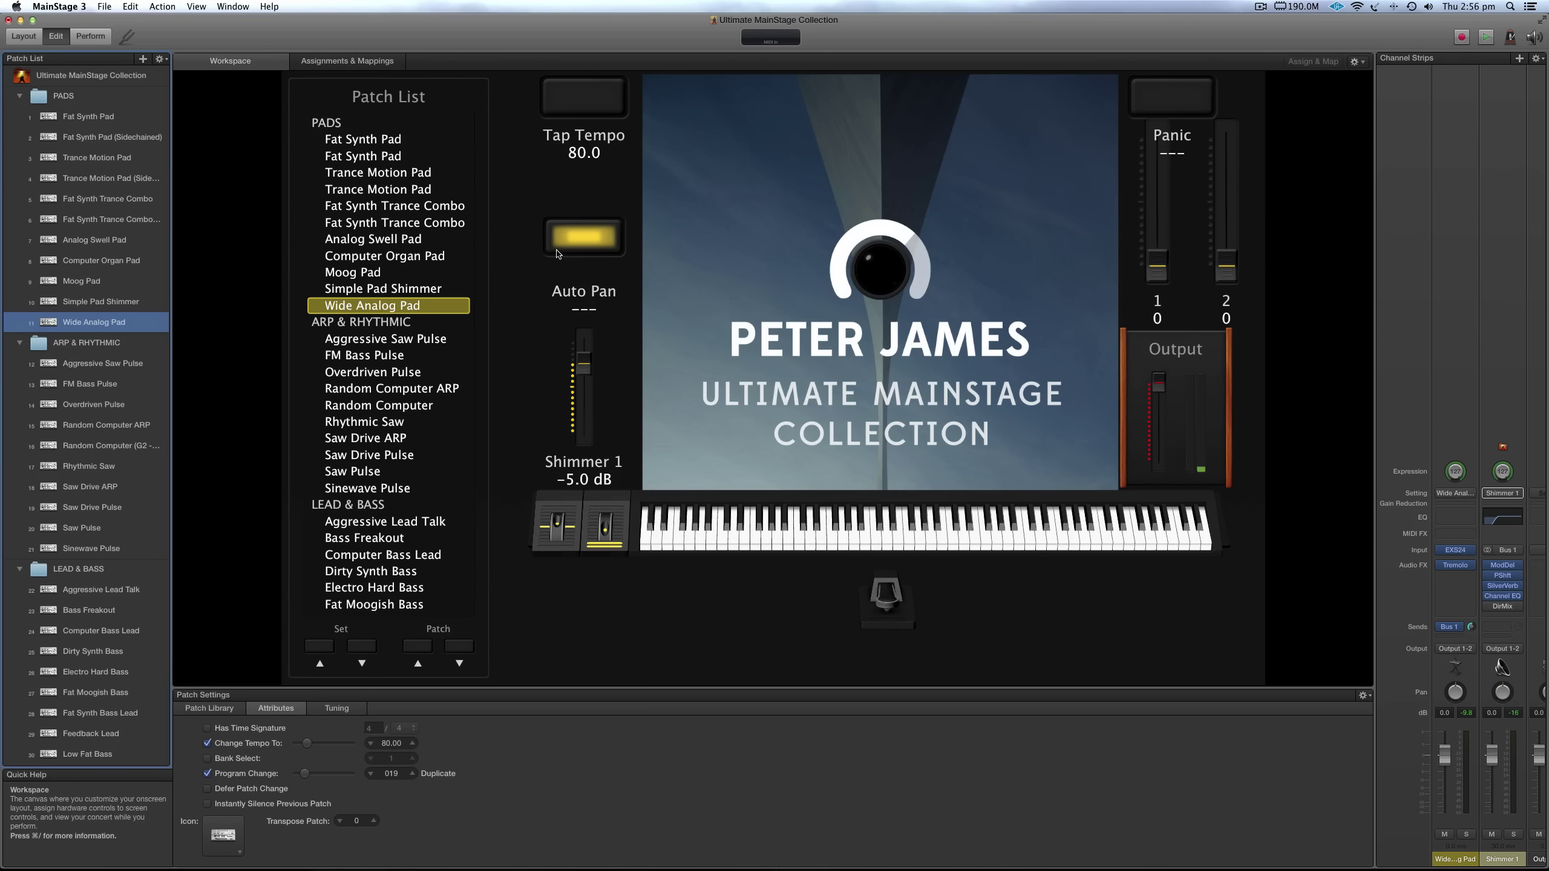
{"action": "left_click", "coordinate": [590, 241]}
{"action": "left_click", "coordinate": [24, 37]}
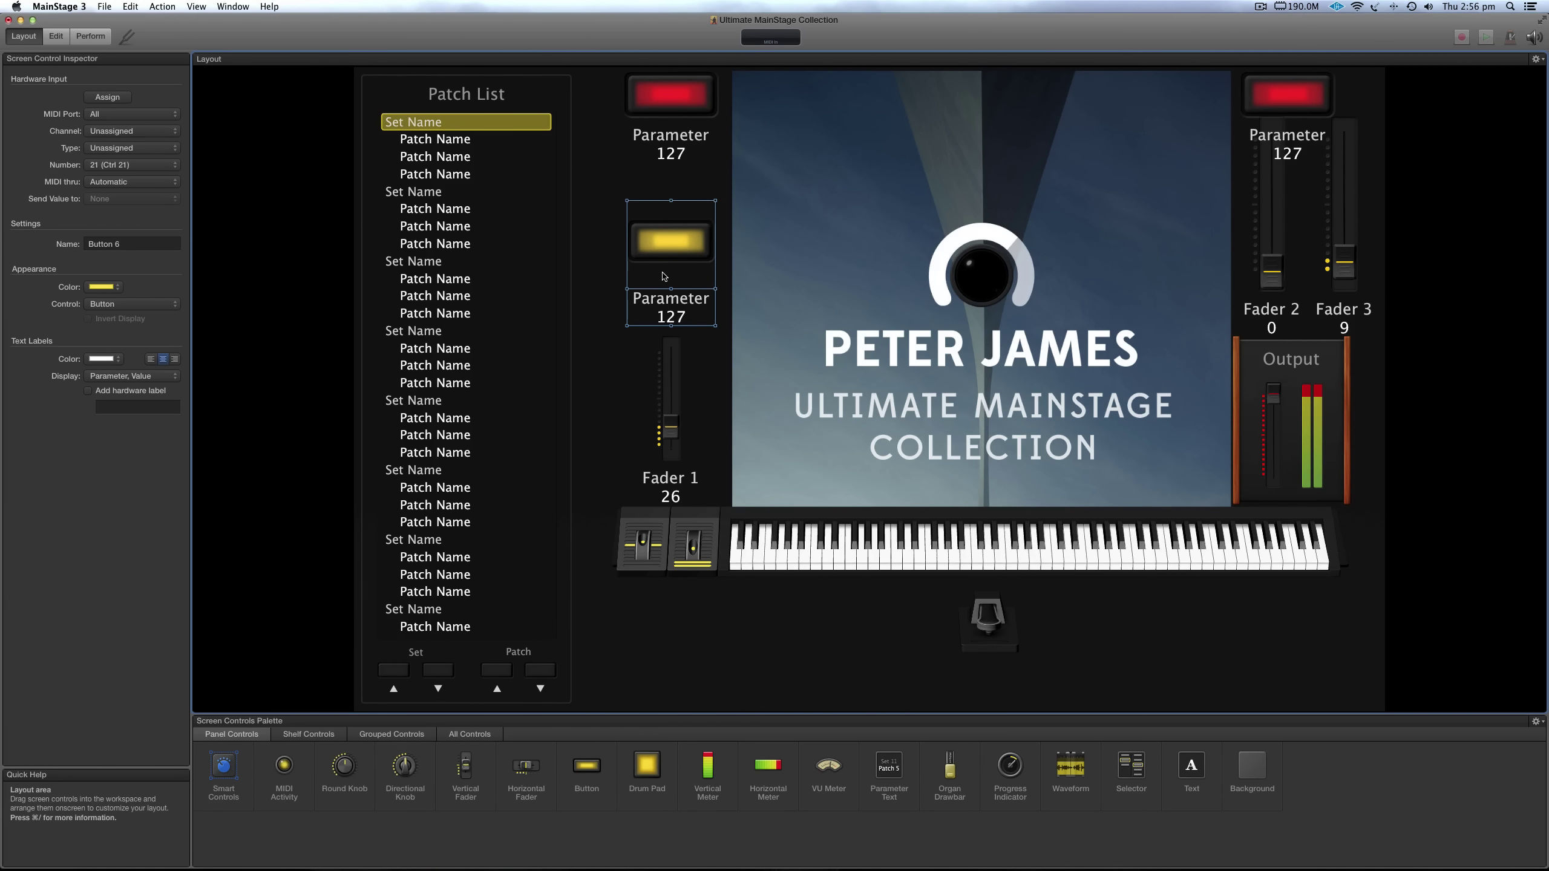
{"action": "key", "text": "super+2"}
Toggle the Wide Analog Pad's Auto Pan button and leave the tremolo bypassed
{"action": "left_click", "coordinate": [582, 246]}
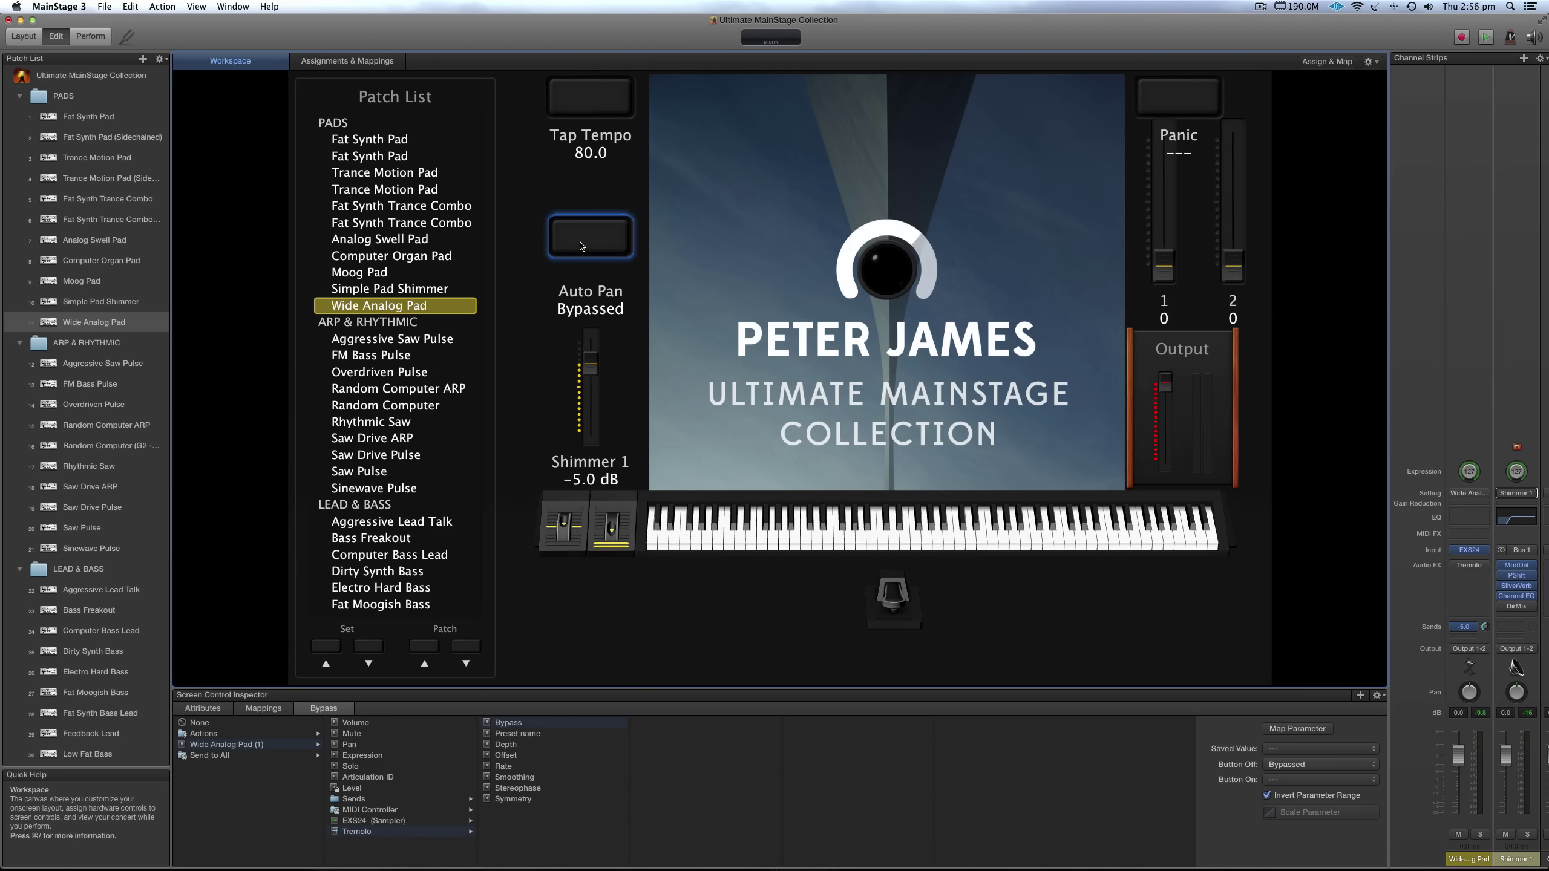
{"action": "left_click", "coordinate": [582, 245]}
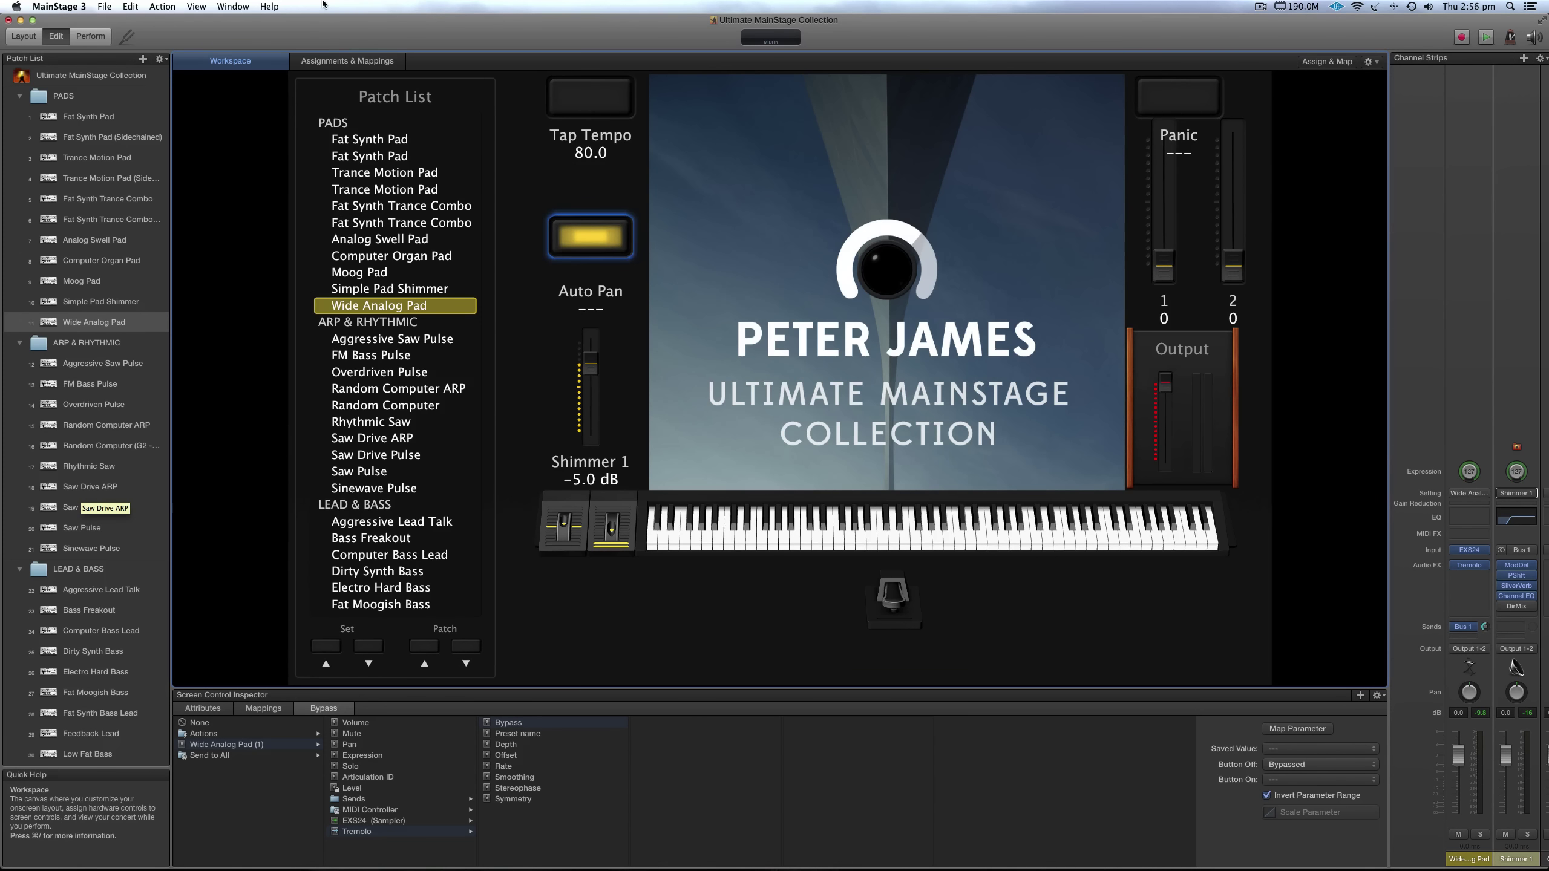
{"action": "left_click", "coordinate": [572, 248]}
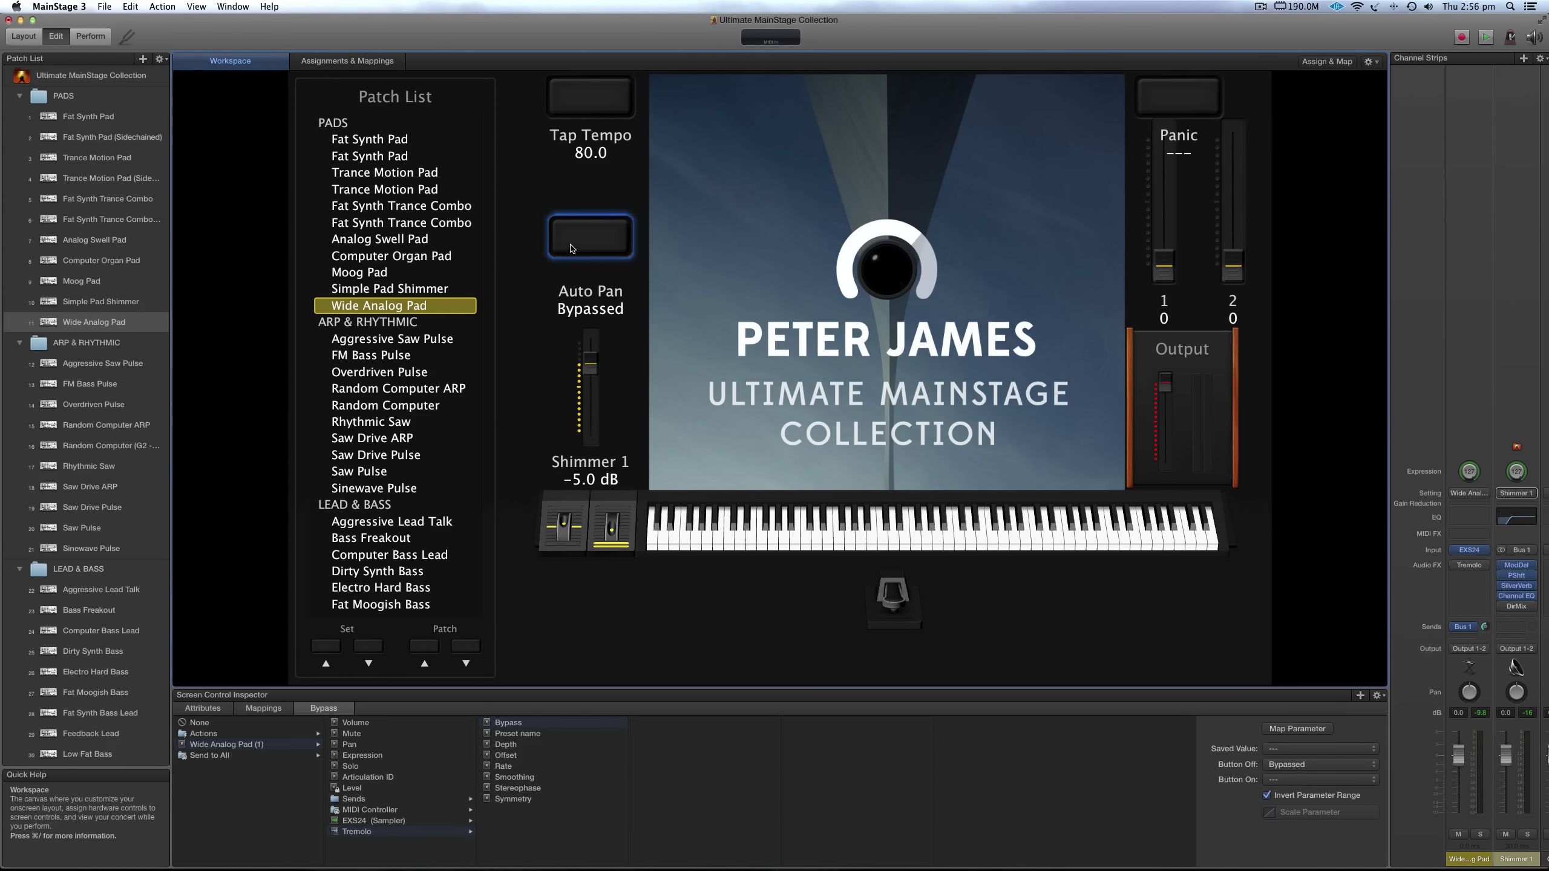
Select the Aggressive Saw Pulse patch and compare it with the ARP bypassed and active, leaving the ARP on
{"action": "left_click", "coordinate": [90, 365]}
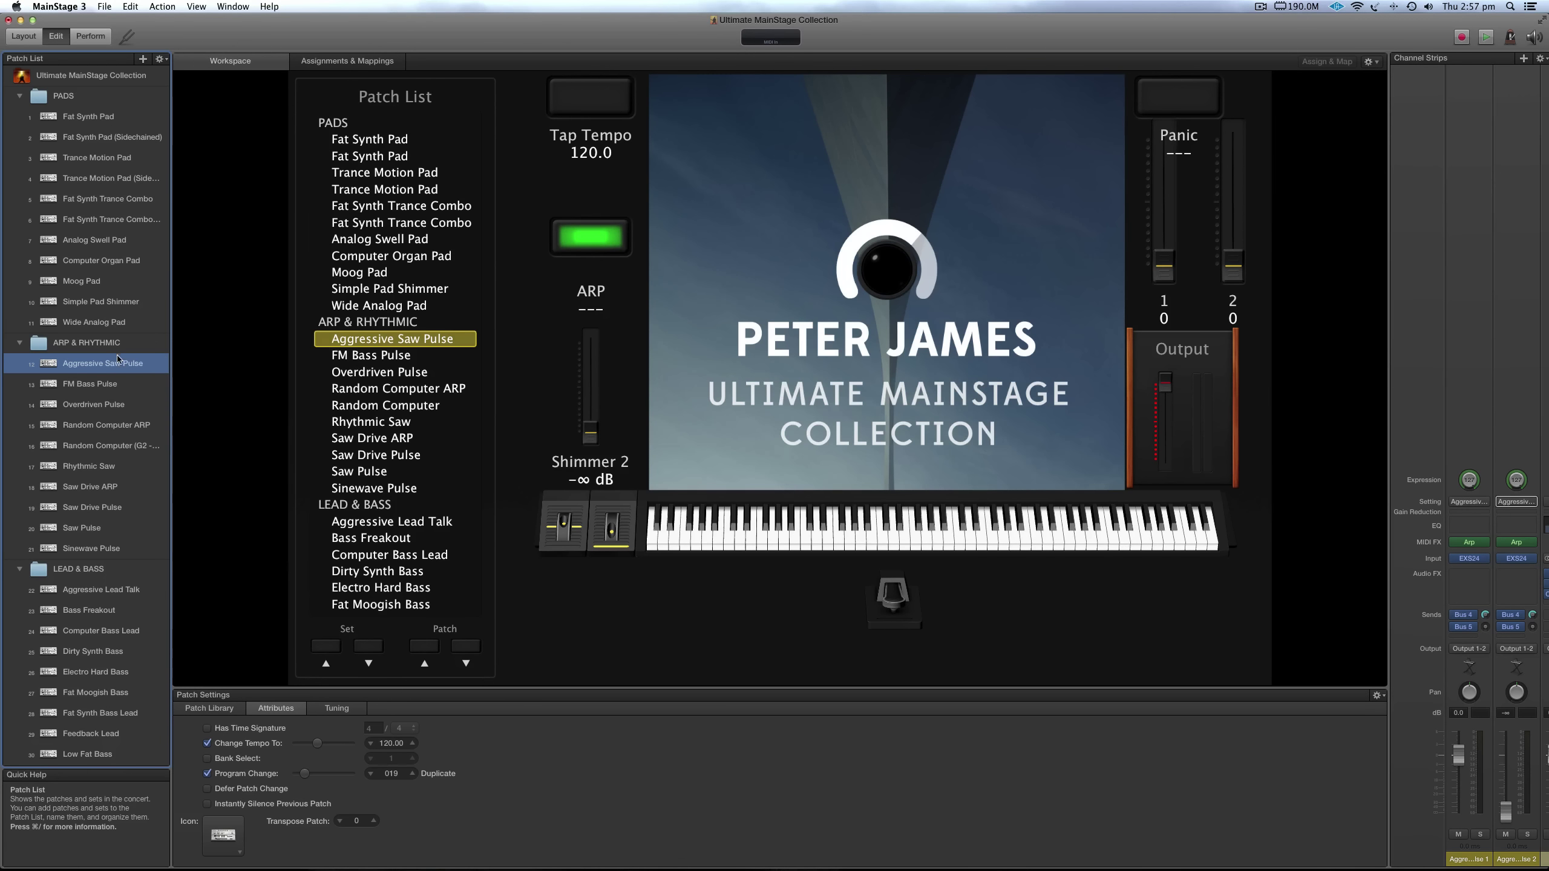
{"action": "left_click", "coordinate": [590, 237]}
{"action": "left_click", "coordinate": [590, 238]}
{"action": "left_click", "coordinate": [590, 238]}
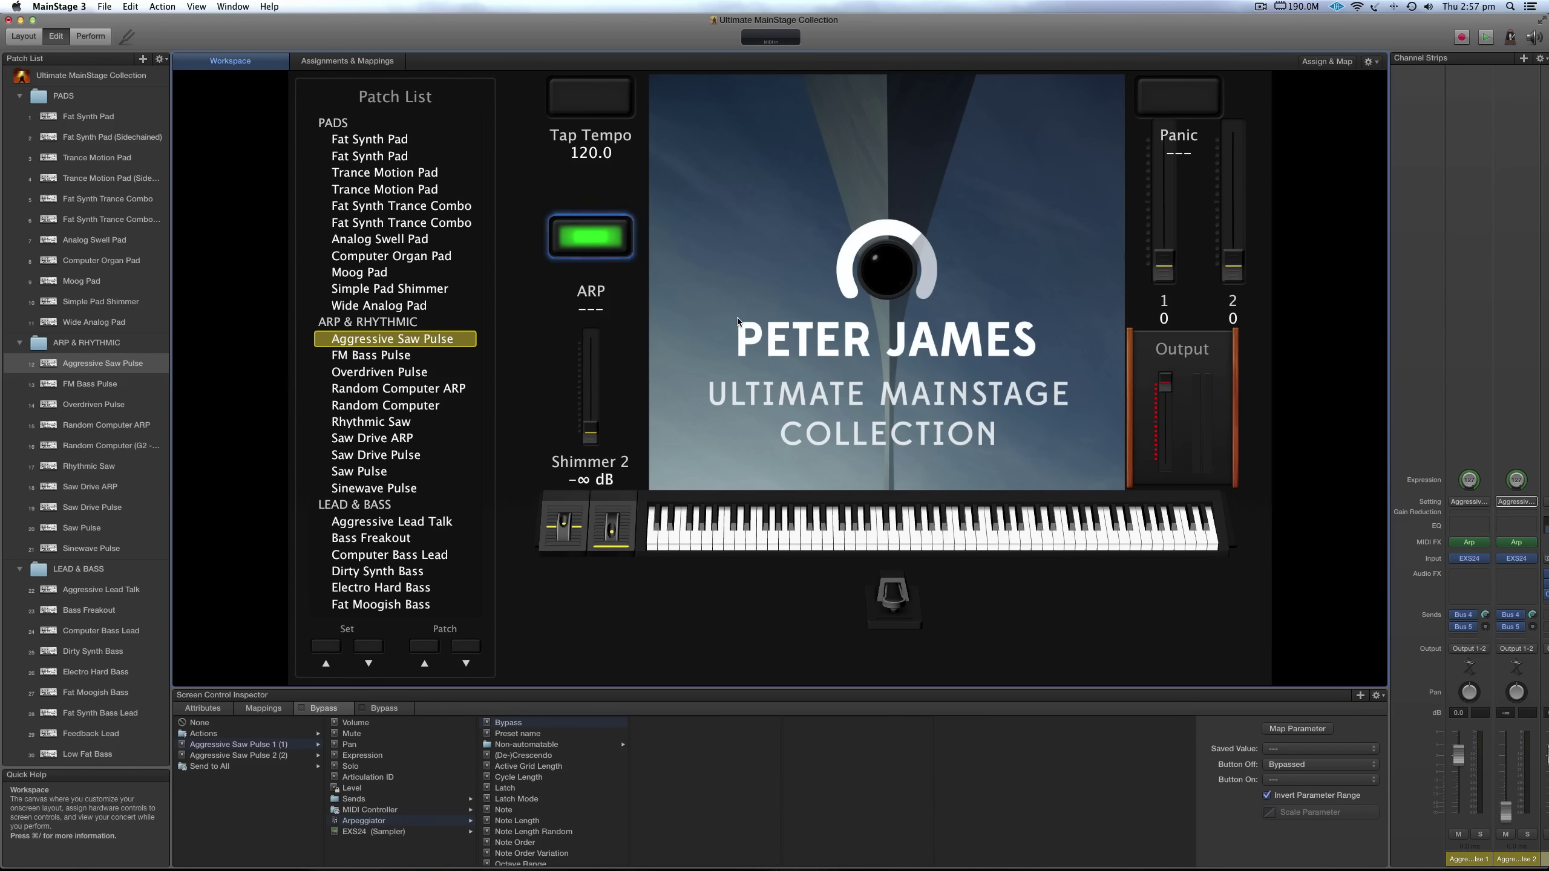
{"action": "left_click", "coordinate": [603, 248]}
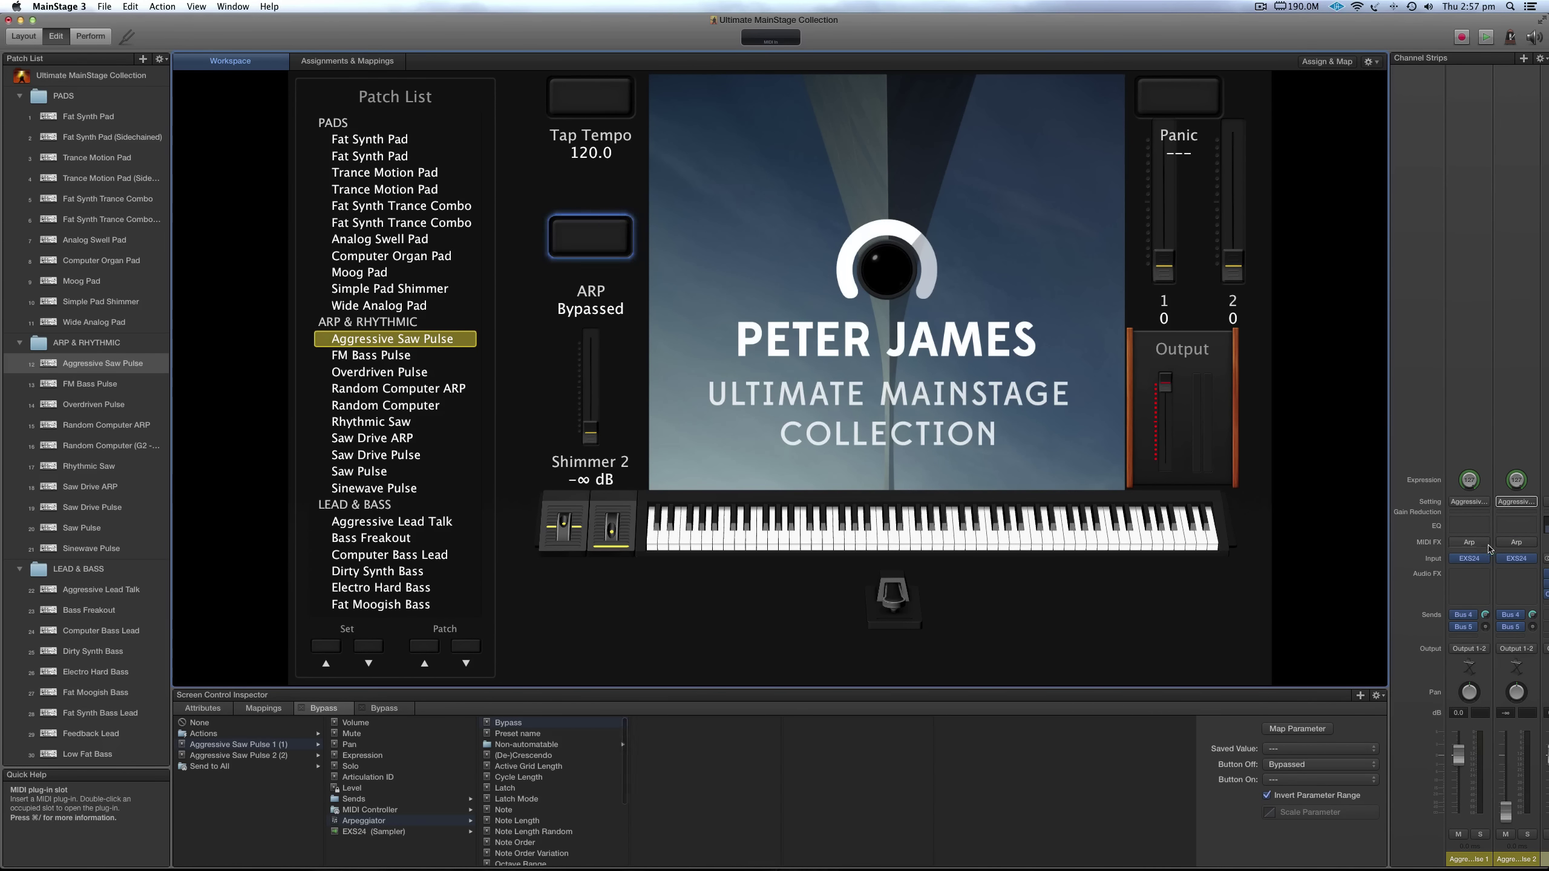
{"action": "left_click", "coordinate": [594, 246]}
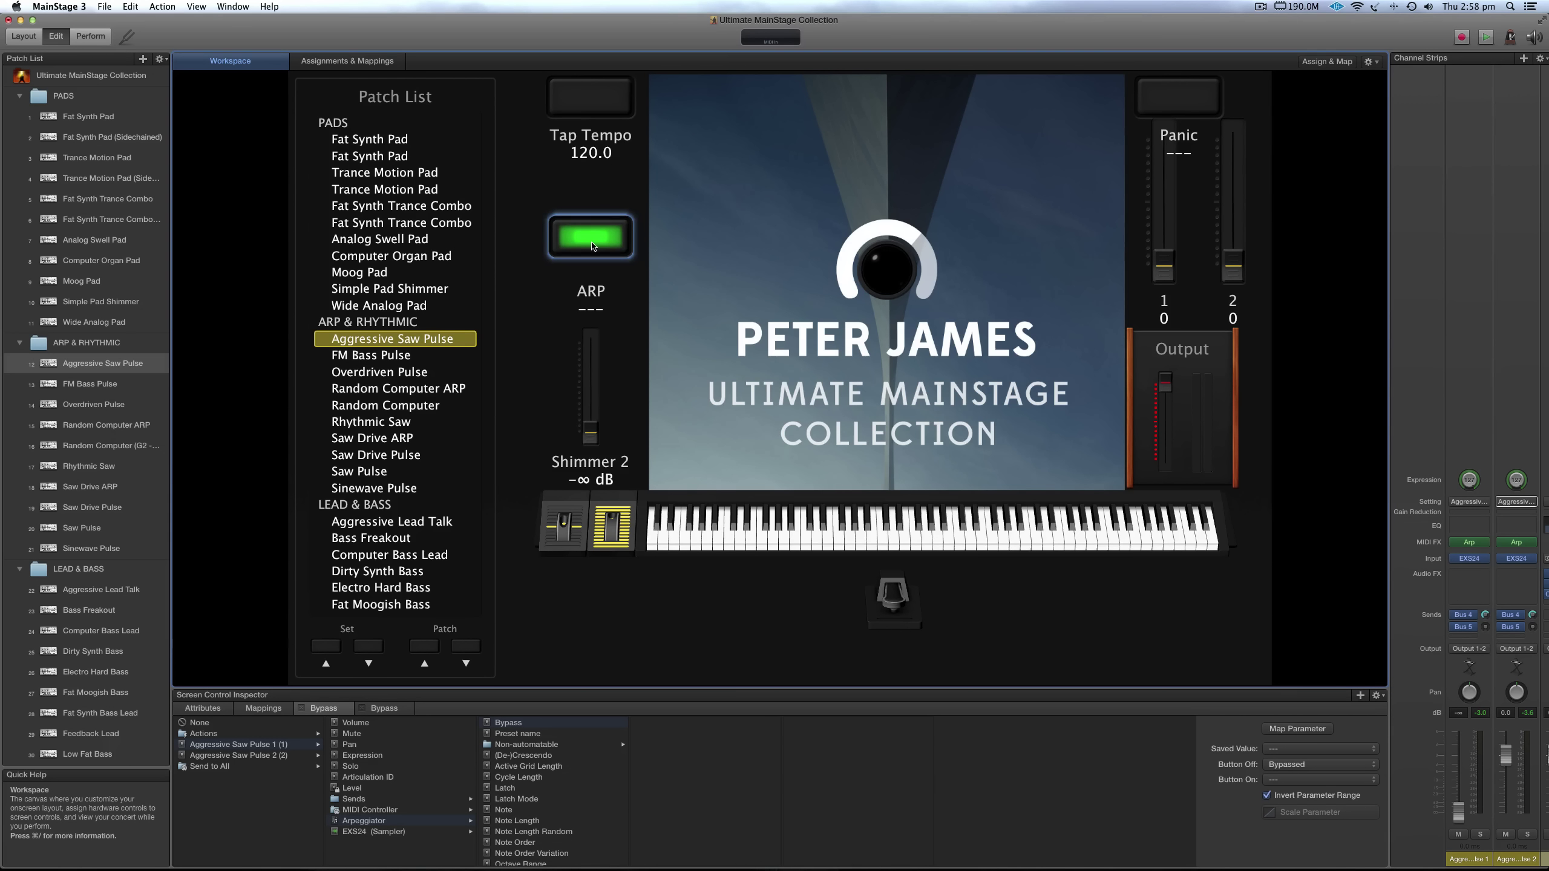
Check the ARP button's attributes and mappings, and view the tempo setting of the Aggressive Saw Pulse patch
{"action": "left_click", "coordinate": [239, 710]}
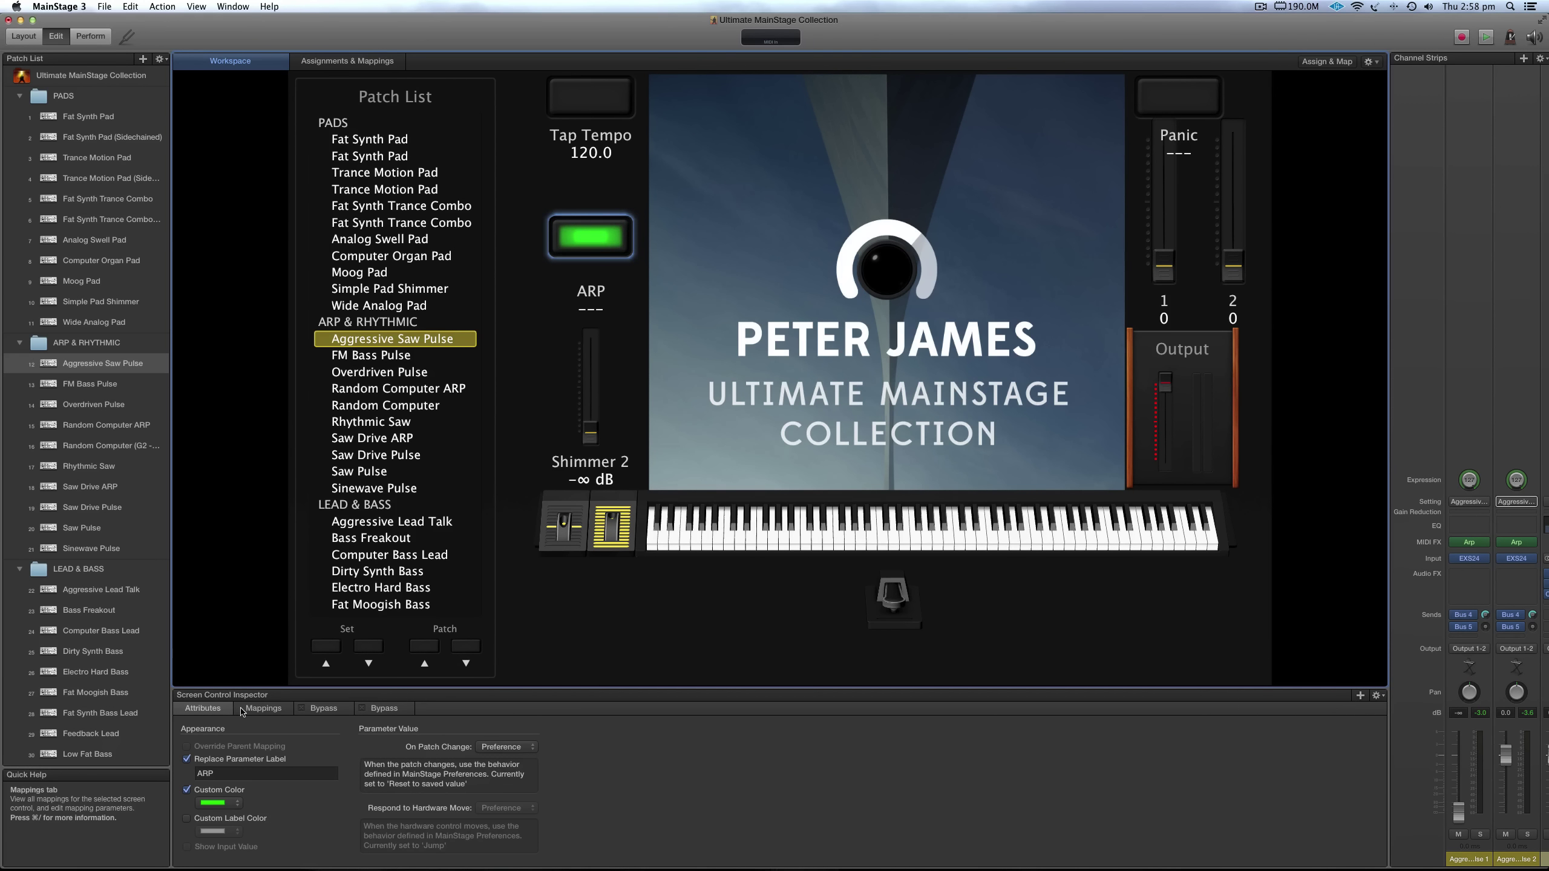
{"action": "left_click", "coordinate": [247, 710]}
{"action": "left_click", "coordinate": [203, 708]}
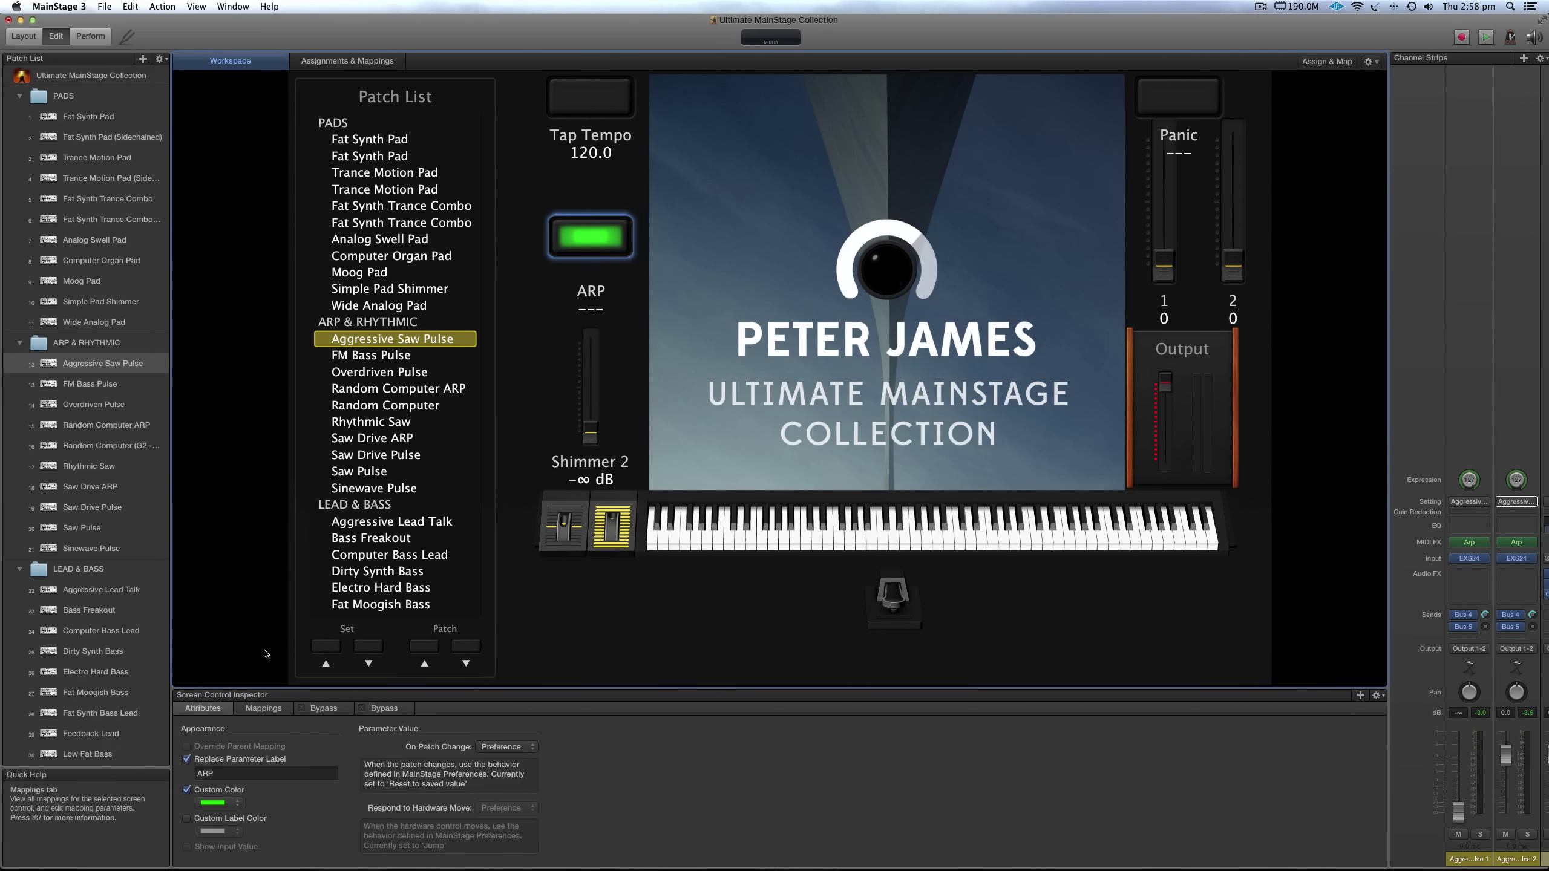
{"action": "left_click", "coordinate": [127, 364]}
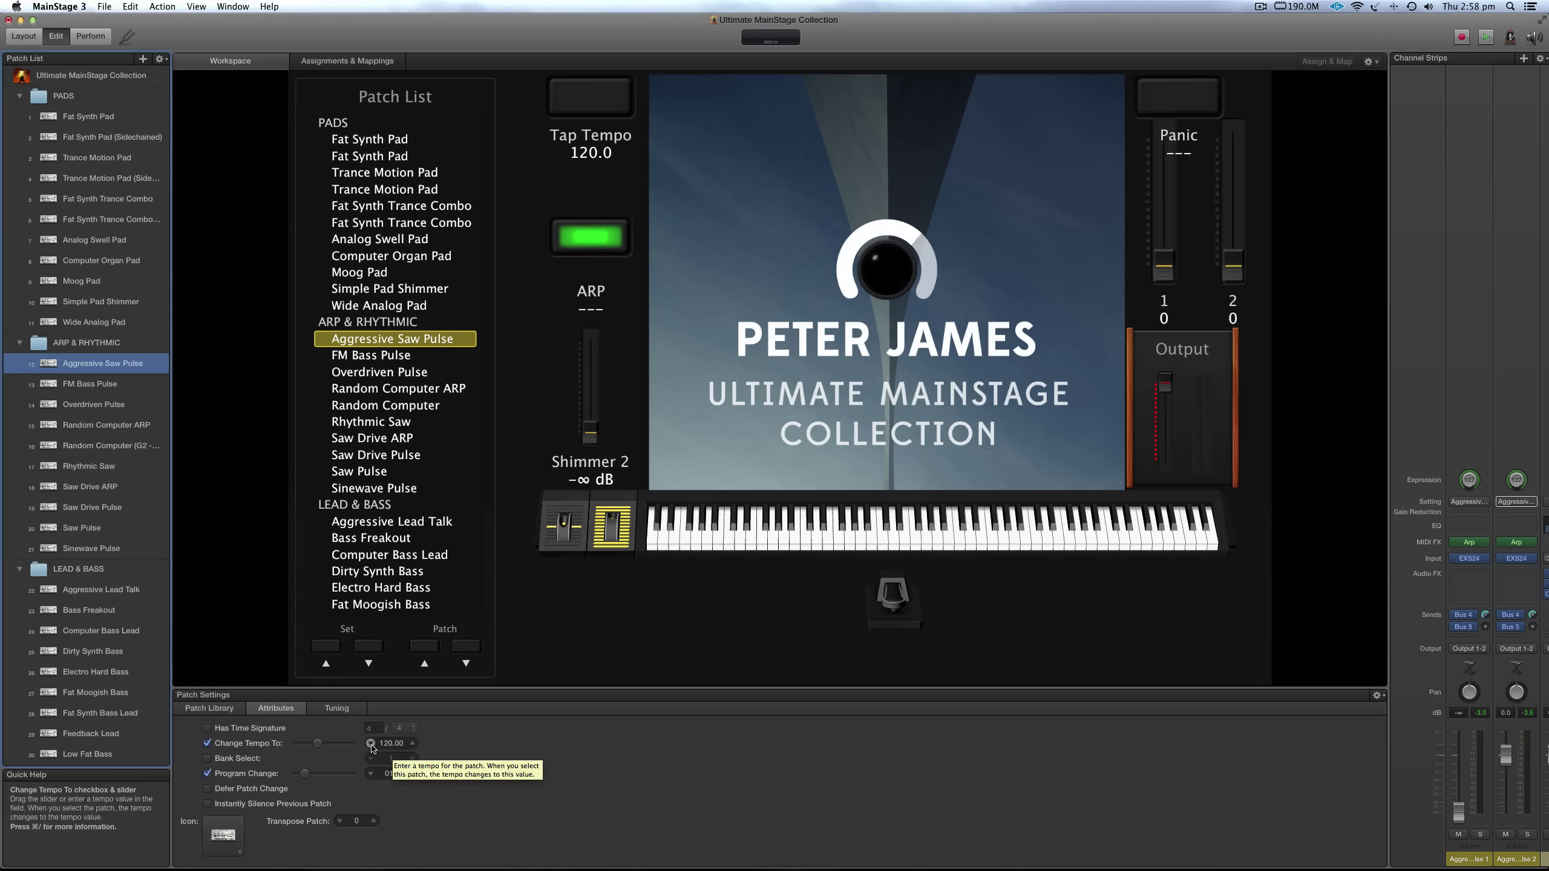
Audition the FM Bass Pulse patch, check its Auto Pan button's attributes, and select the Overdriven Pulse patch
{"action": "left_click", "coordinate": [100, 385]}
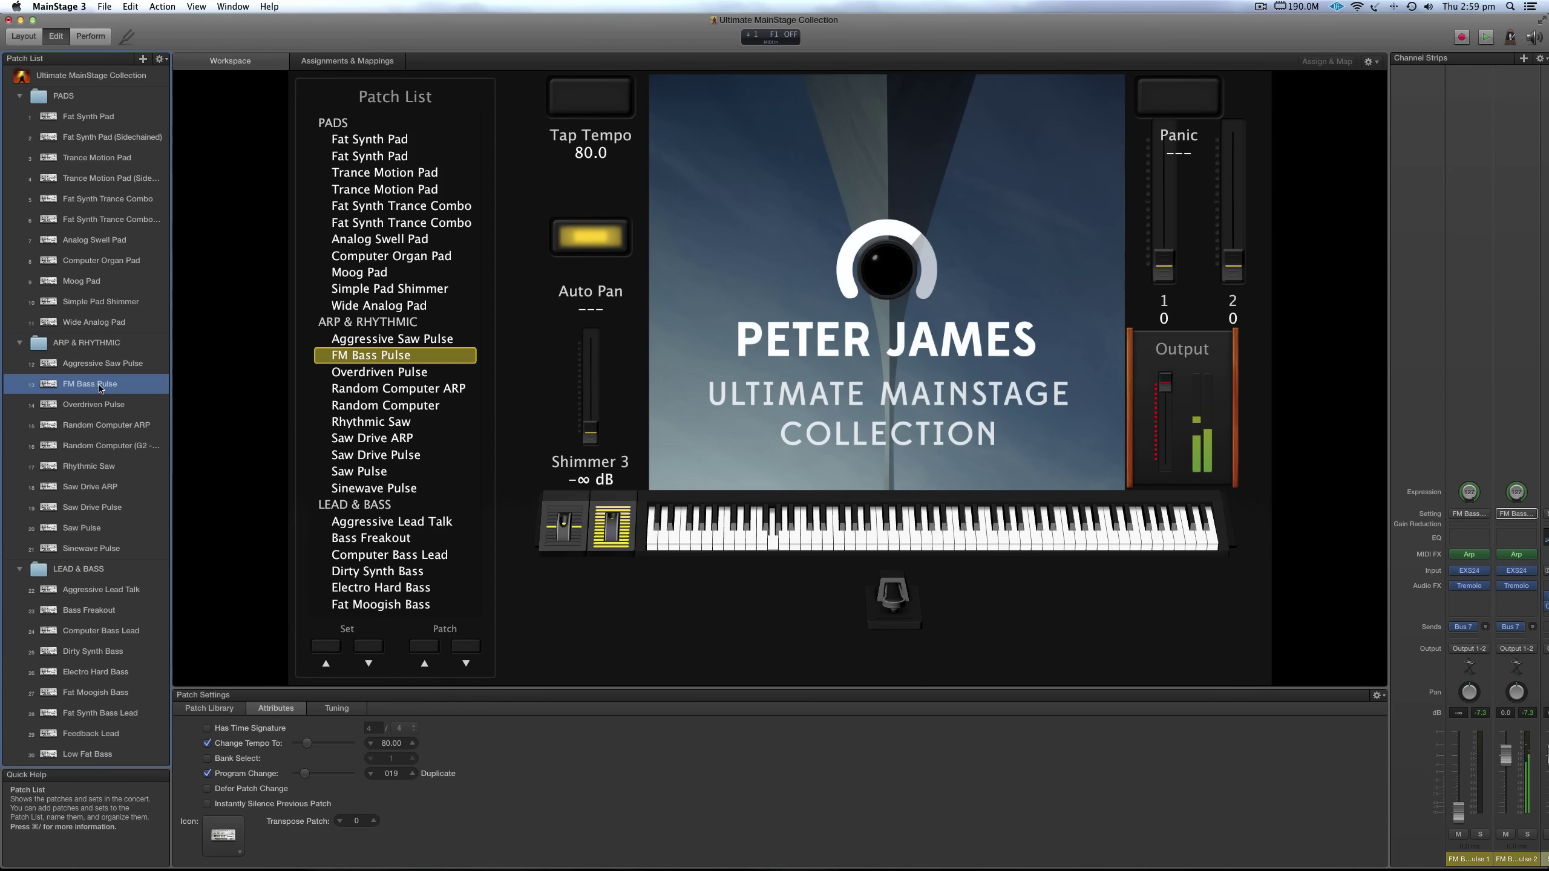
{"action": "left_click", "coordinate": [575, 244]}
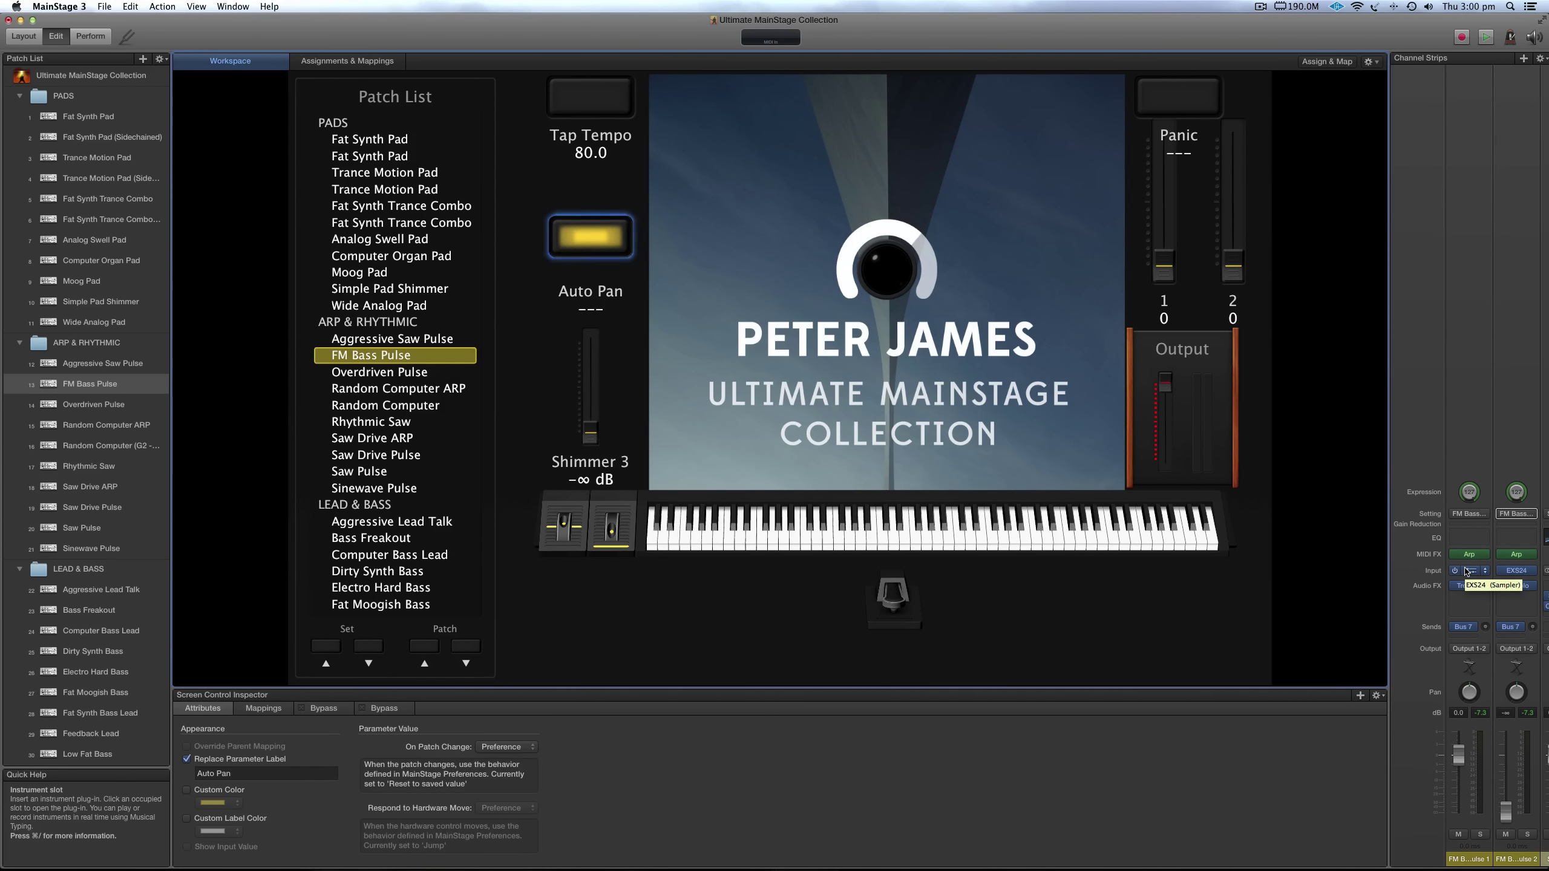
{"action": "left_click", "coordinate": [95, 406]}
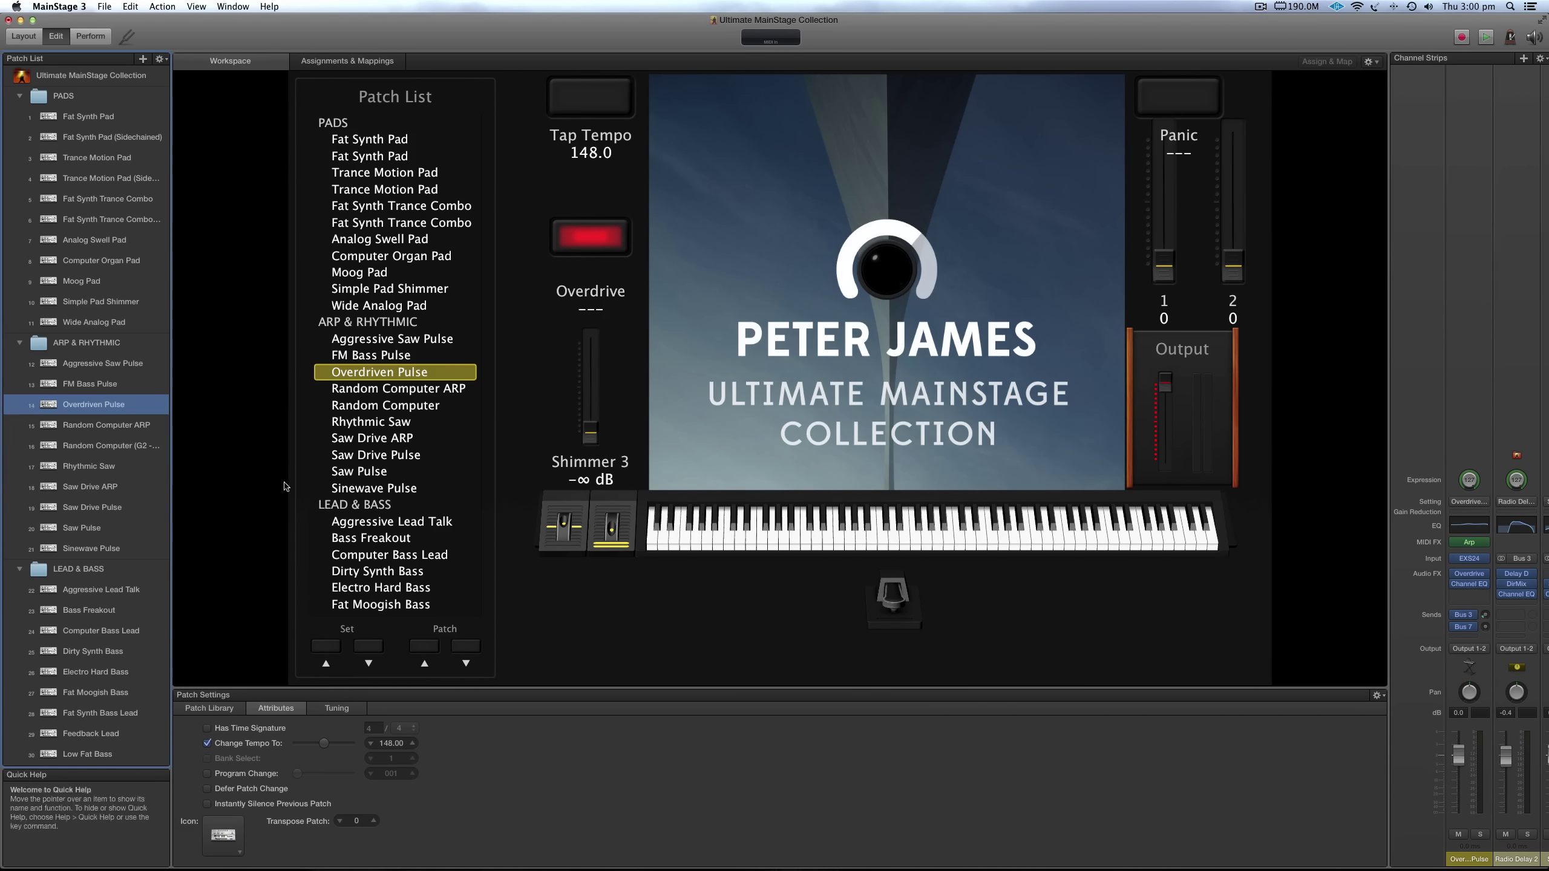
Switch to Safari and open the Ultimate MainStage Collection product page from the bookmarked MultiTracks site
{"action": "key", "text": "ctrl+Up"}
{"action": "key", "text": "ctrl+Up"}
{"action": "mouse_move", "coordinate": [397, 849]}
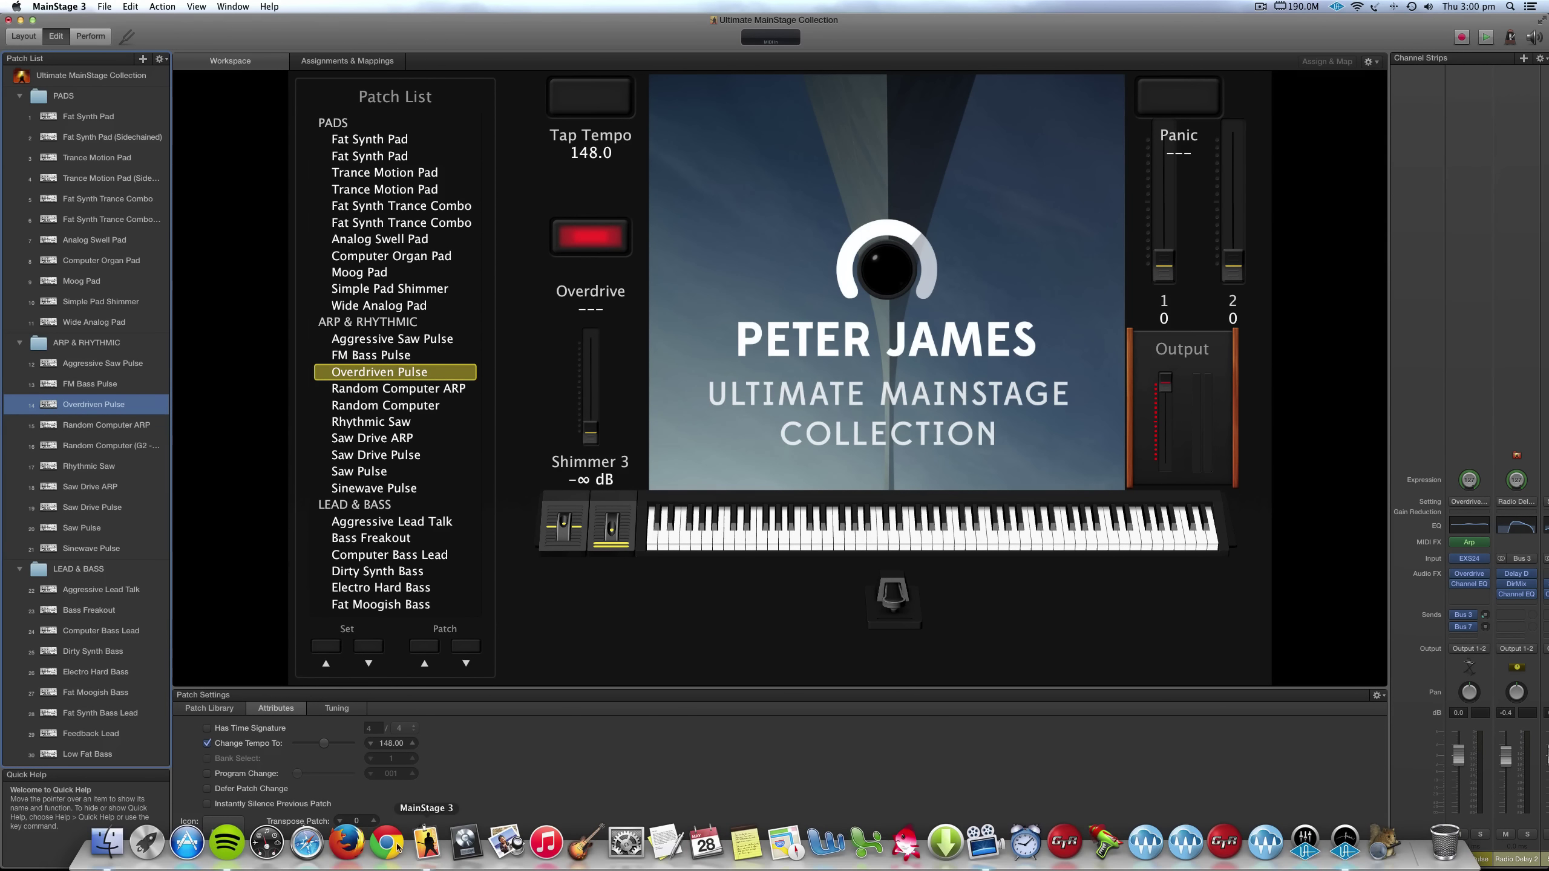
{"action": "left_click", "coordinate": [307, 843]}
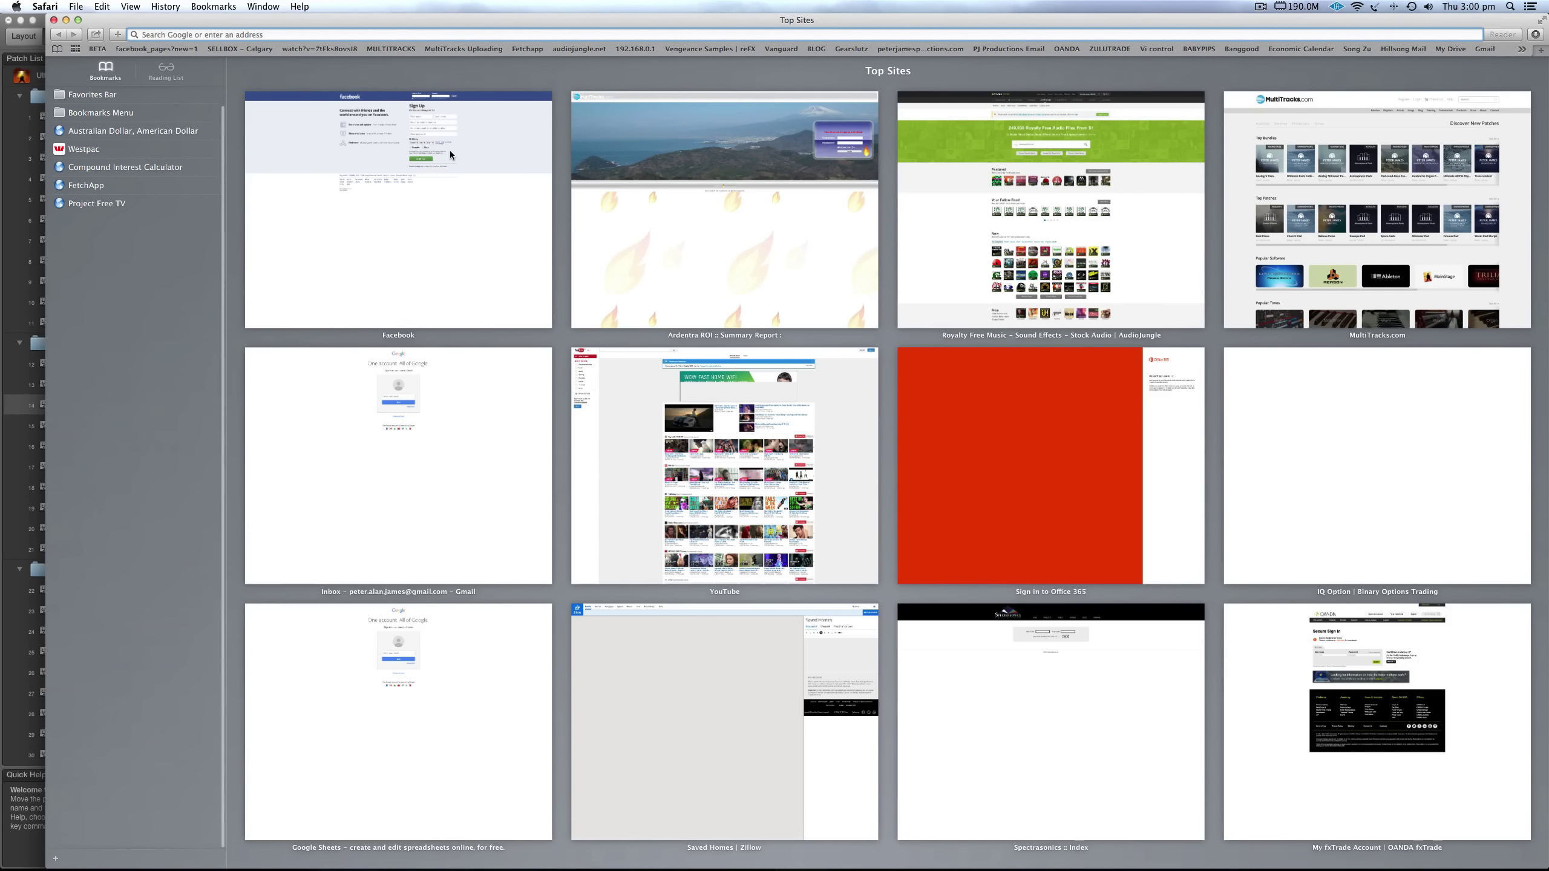
{"action": "left_click", "coordinate": [391, 49]}
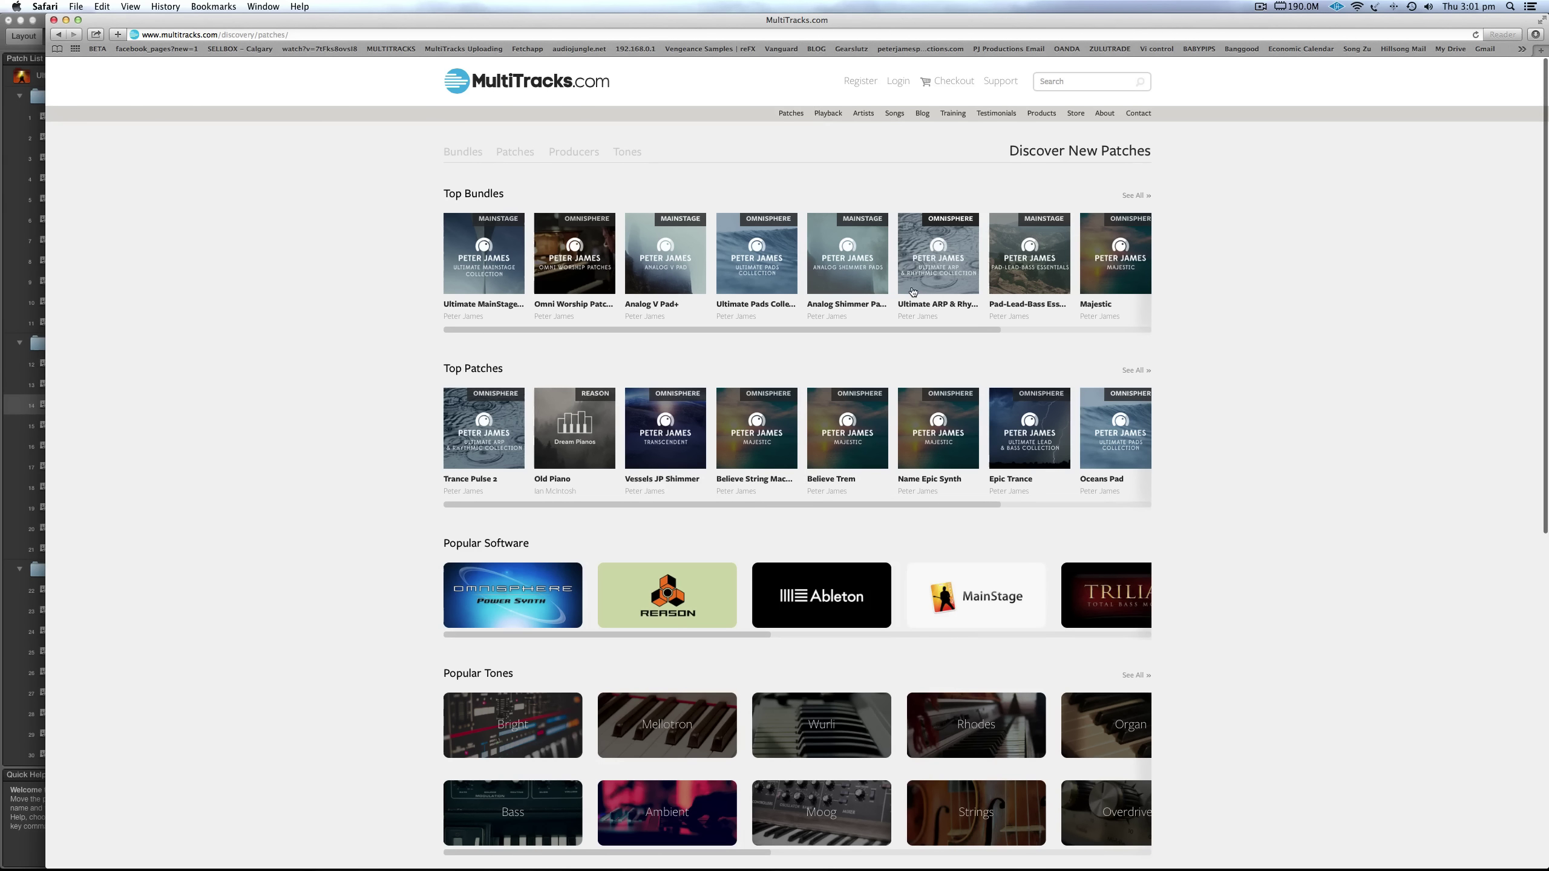
{"action": "left_click", "coordinate": [499, 253]}
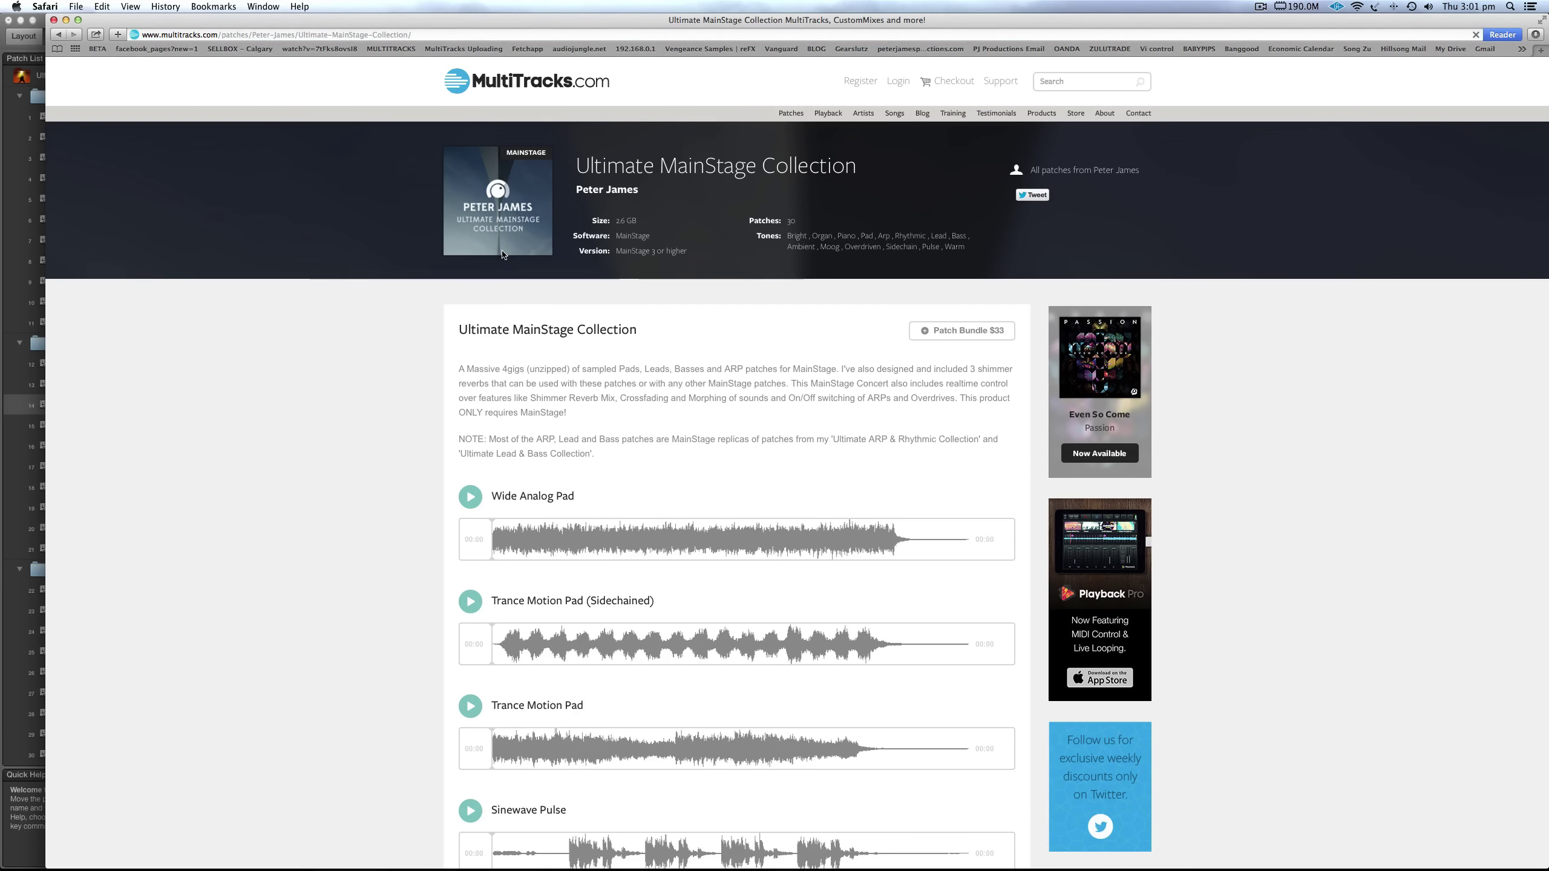
Examine the patch previews and their linked song references on the Ultimate MainStage Collection product page
{"action": "scroll", "coordinate": [787, 443], "scroll_direction": "down", "scroll_amount": 10}
{"action": "scroll", "coordinate": [787, 443], "scroll_direction": "down", "scroll_amount": 4}
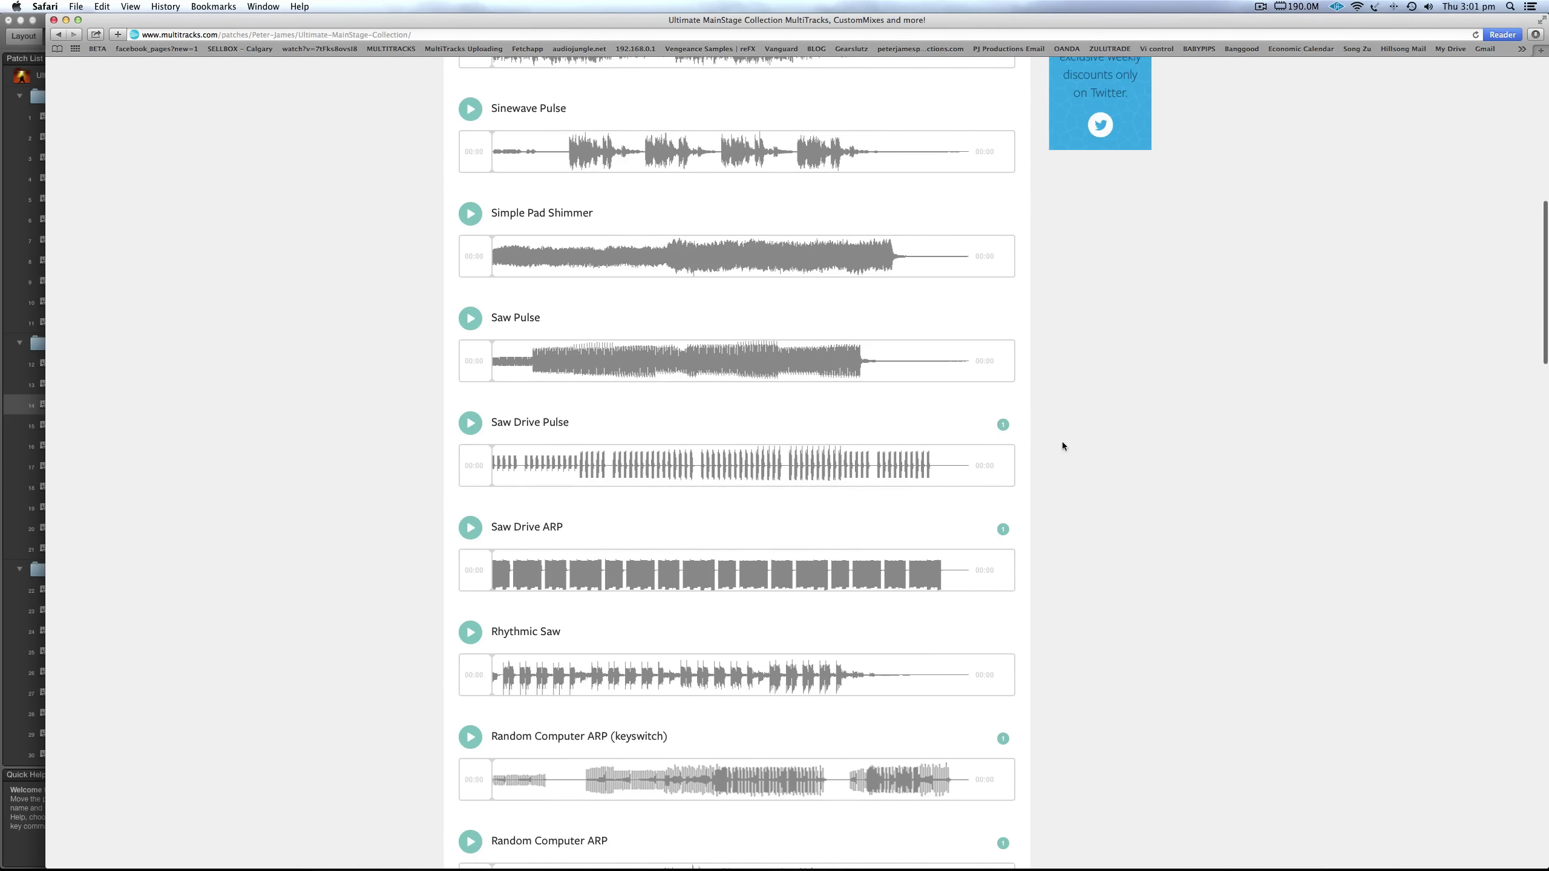
{"action": "mouse_move", "coordinate": [1003, 426]}
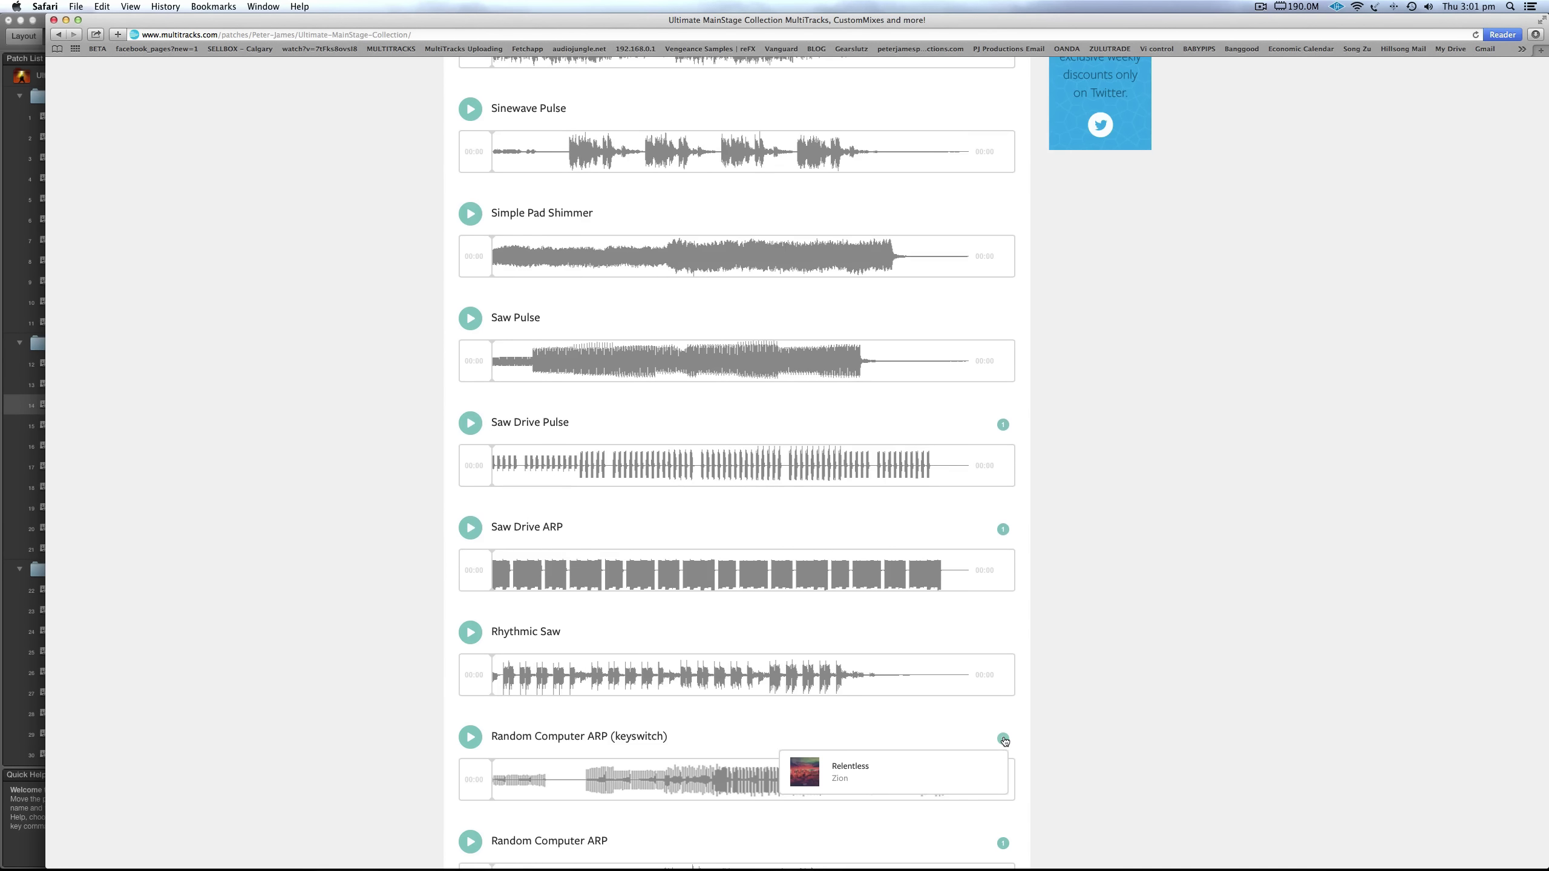
{"action": "scroll", "coordinate": [1005, 735], "scroll_direction": "down", "scroll_amount": 5}
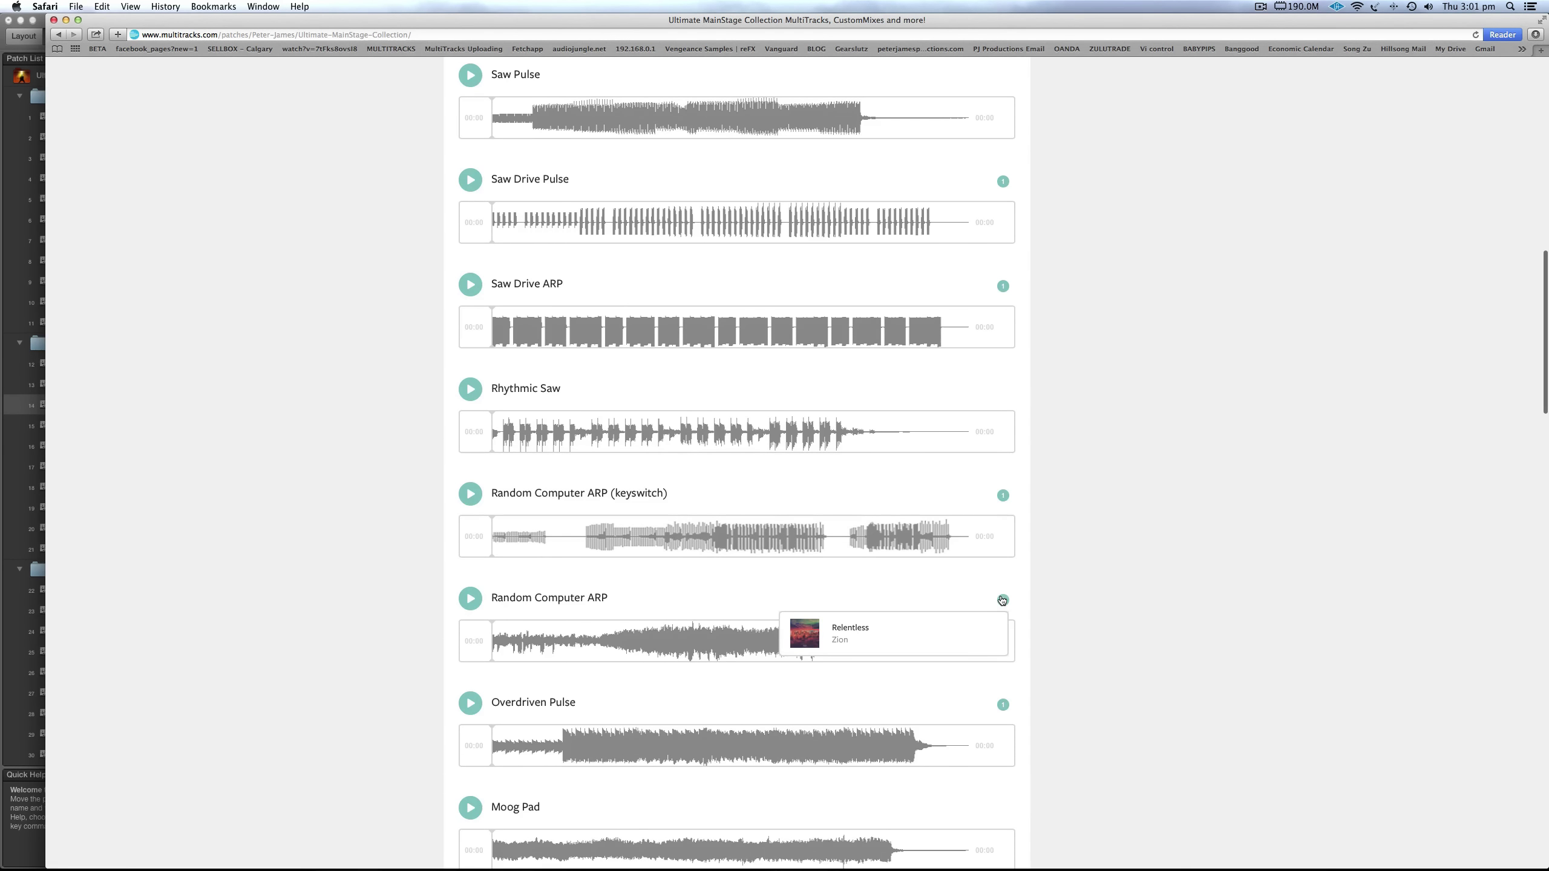
{"action": "scroll", "coordinate": [1003, 548], "scroll_direction": "down", "scroll_amount": 3}
{"action": "mouse_move", "coordinate": [1003, 548]}
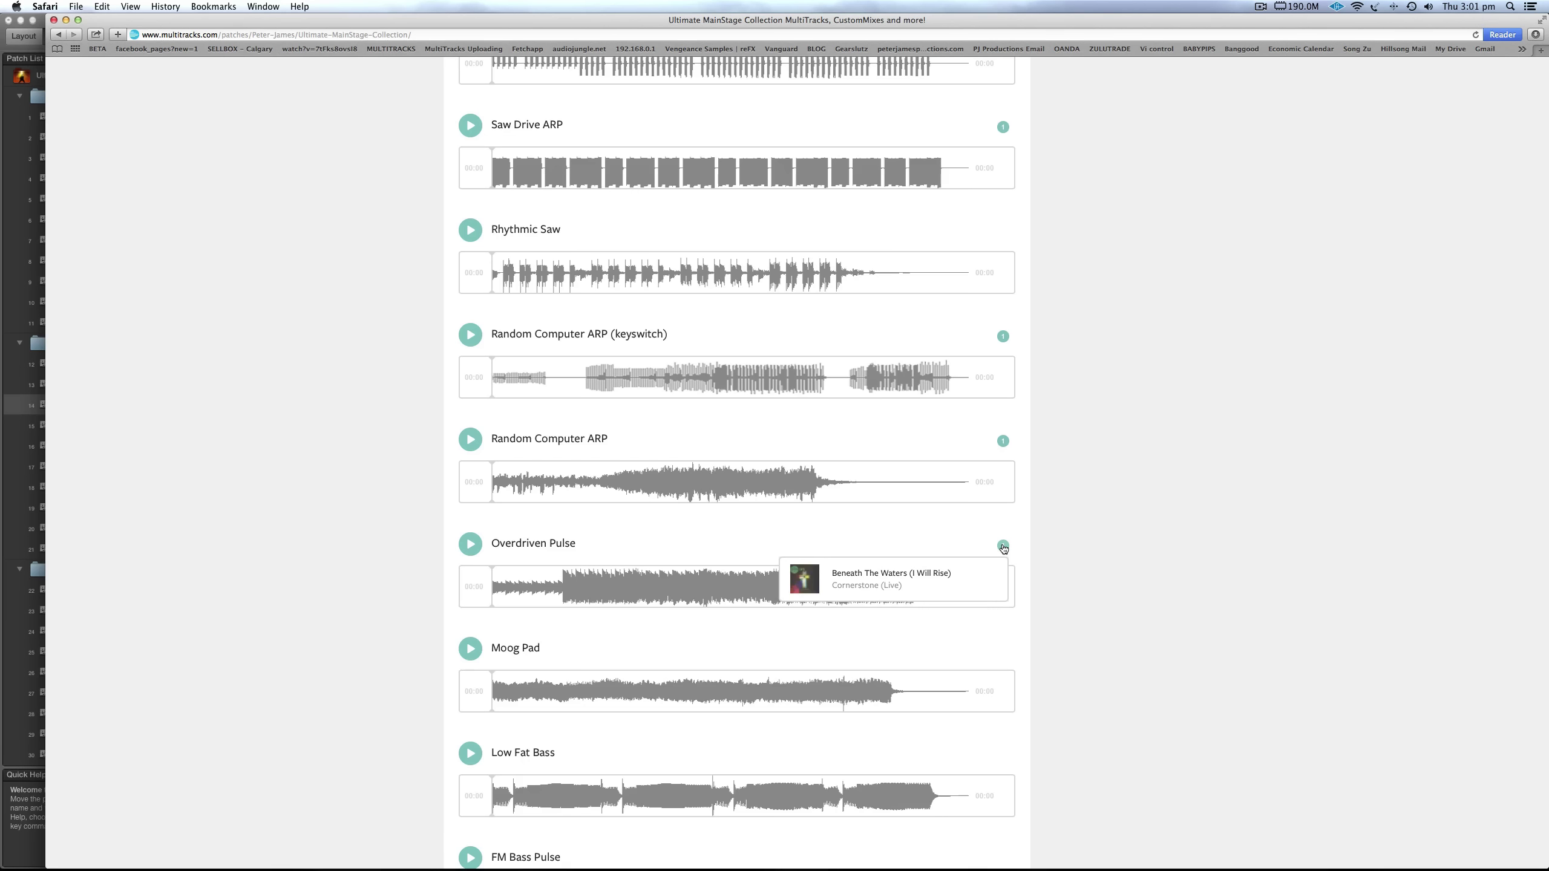
{"action": "scroll", "coordinate": [1004, 548], "scroll_direction": "down", "scroll_amount": 14}
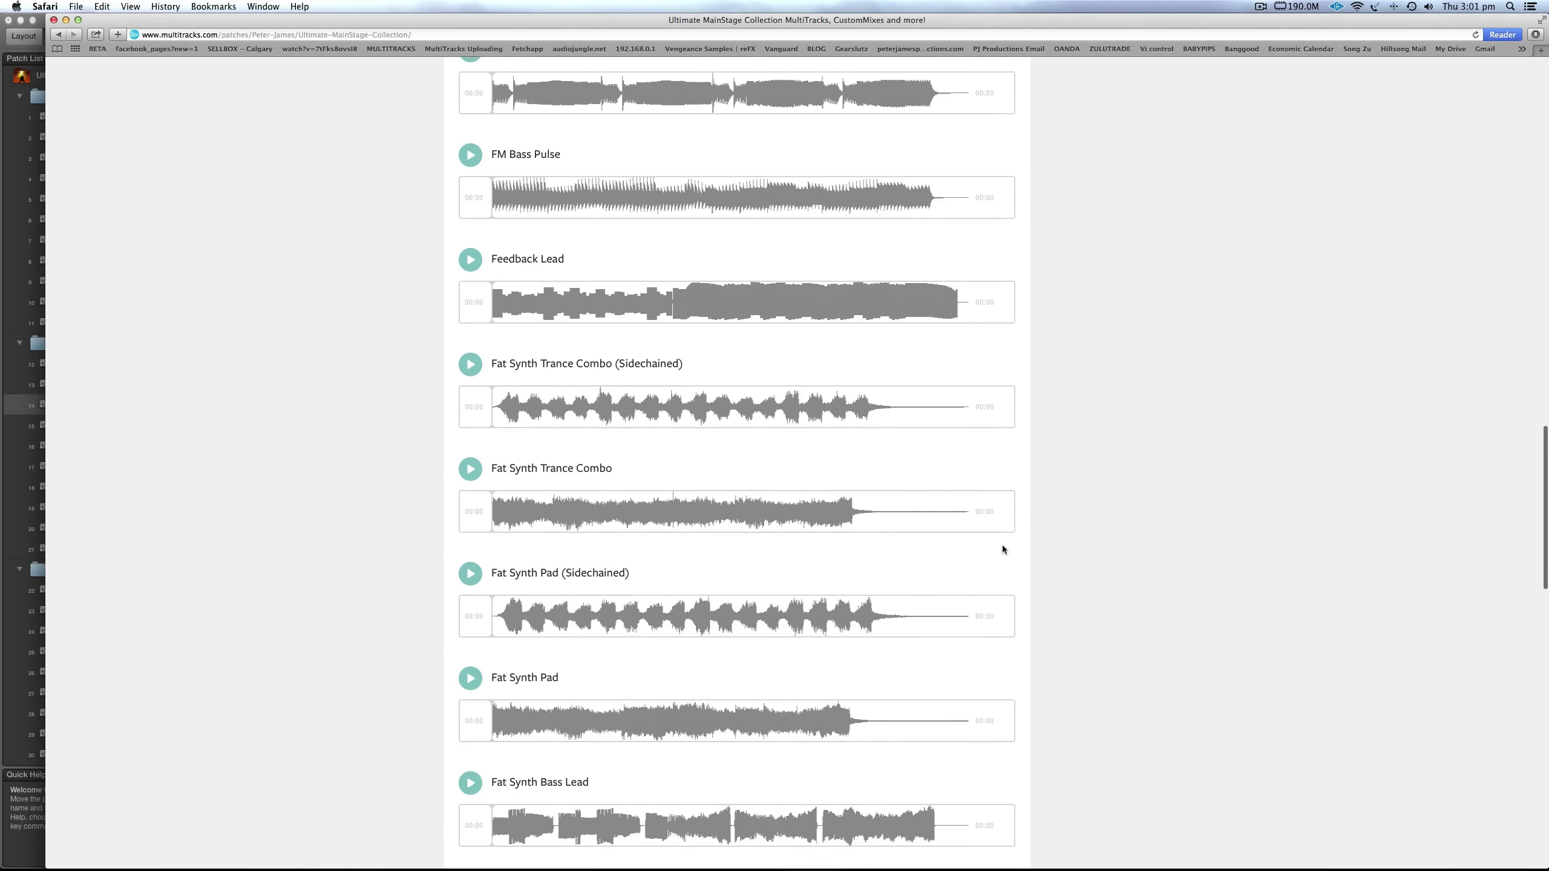
{"action": "scroll", "coordinate": [1003, 548], "scroll_direction": "down", "scroll_amount": 20}
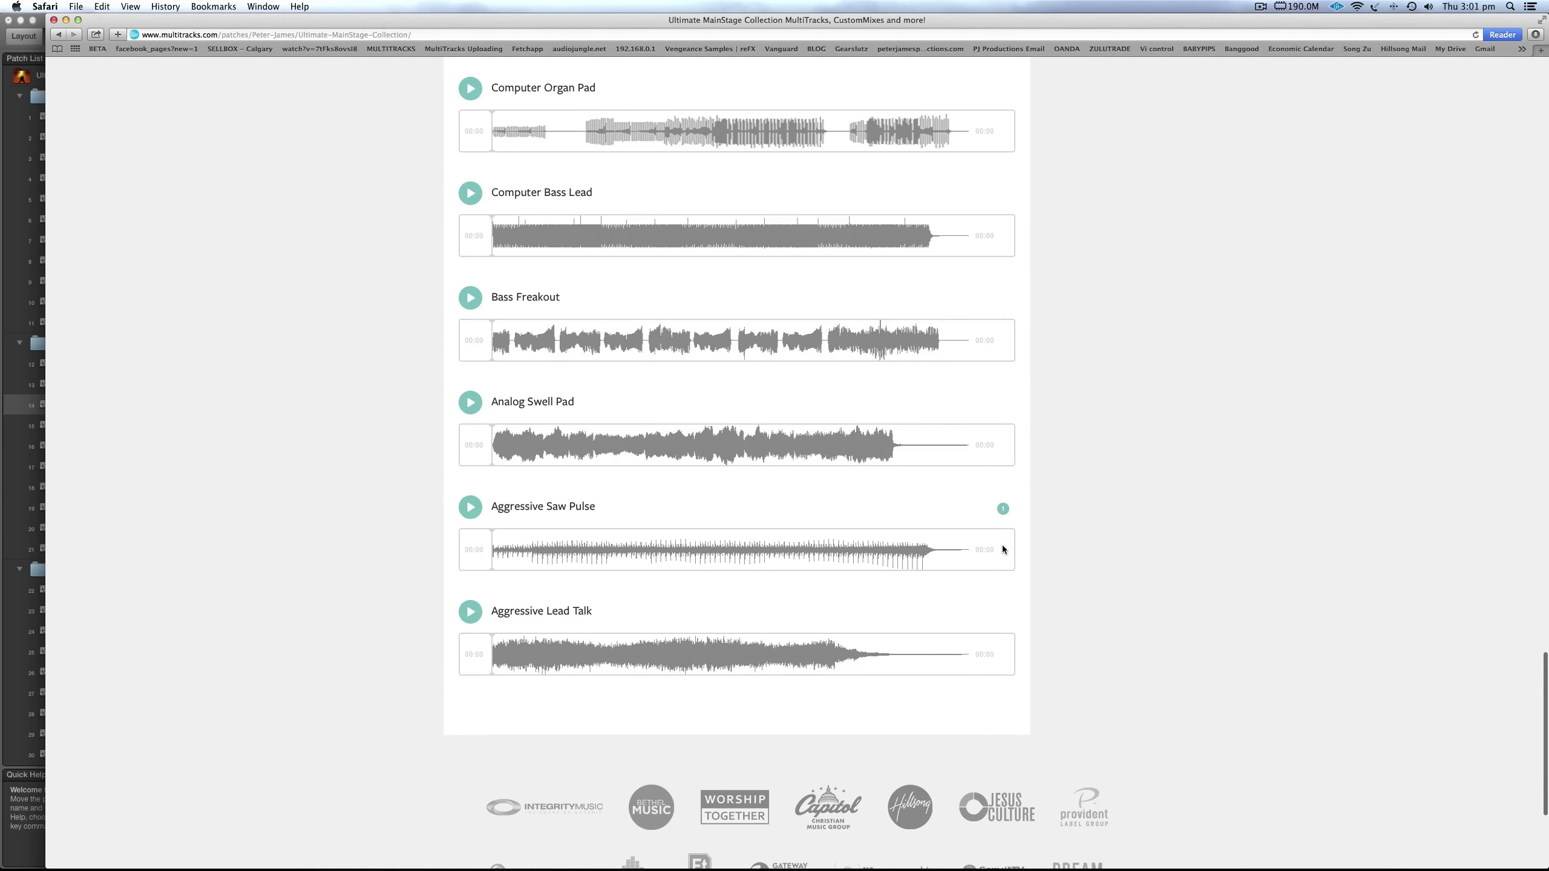
{"action": "mouse_move", "coordinate": [1003, 515]}
{"action": "scroll", "coordinate": [1075, 480], "scroll_direction": "up", "scroll_amount": 20}
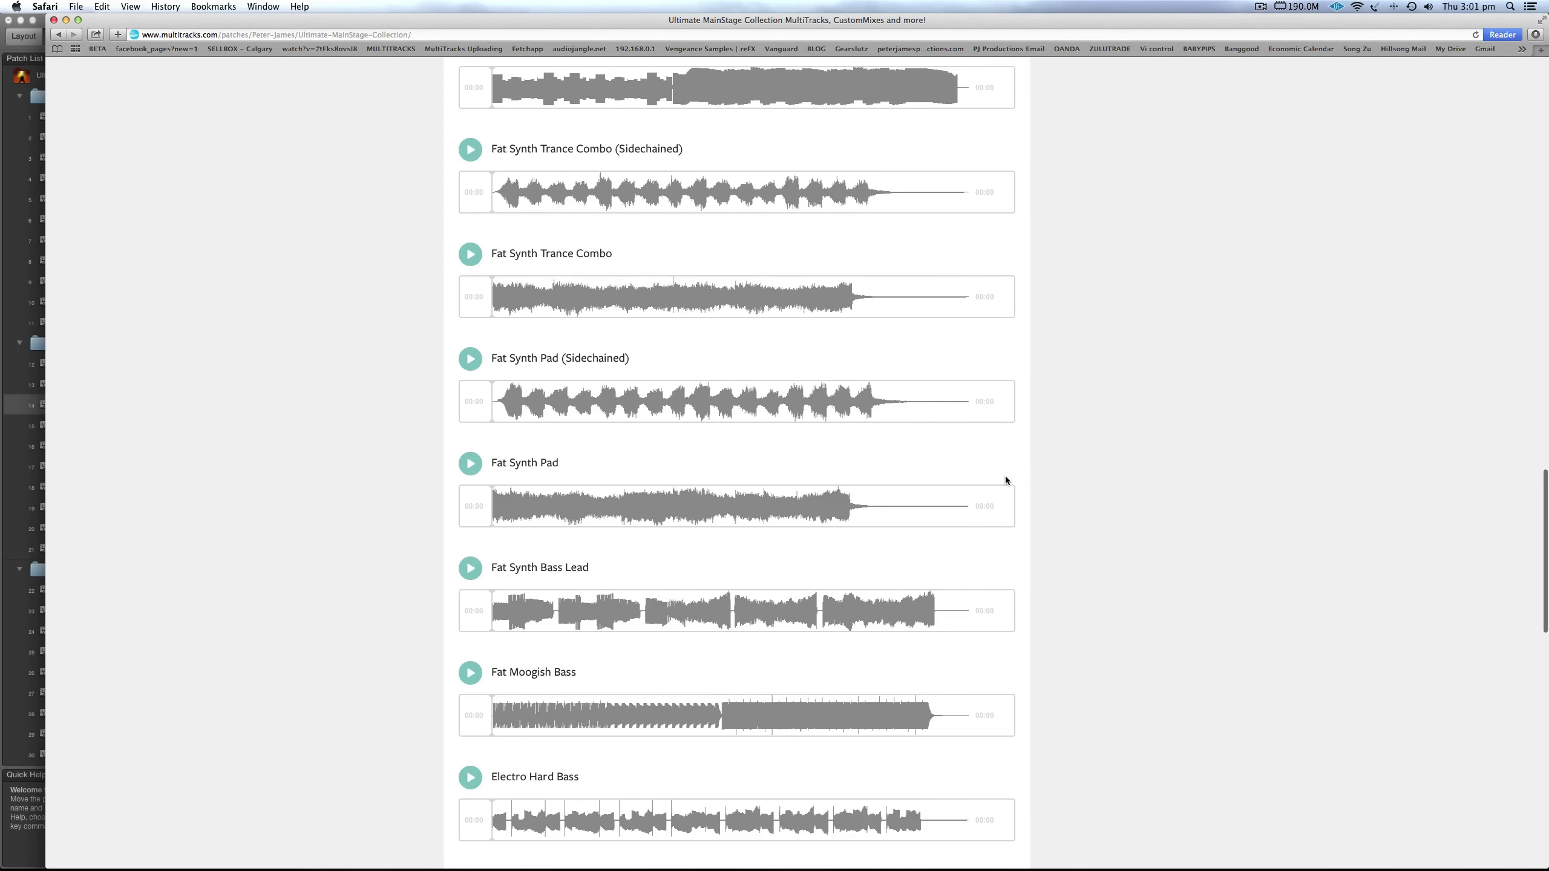
{"action": "scroll", "coordinate": [1005, 476], "scroll_direction": "up", "scroll_amount": 3}
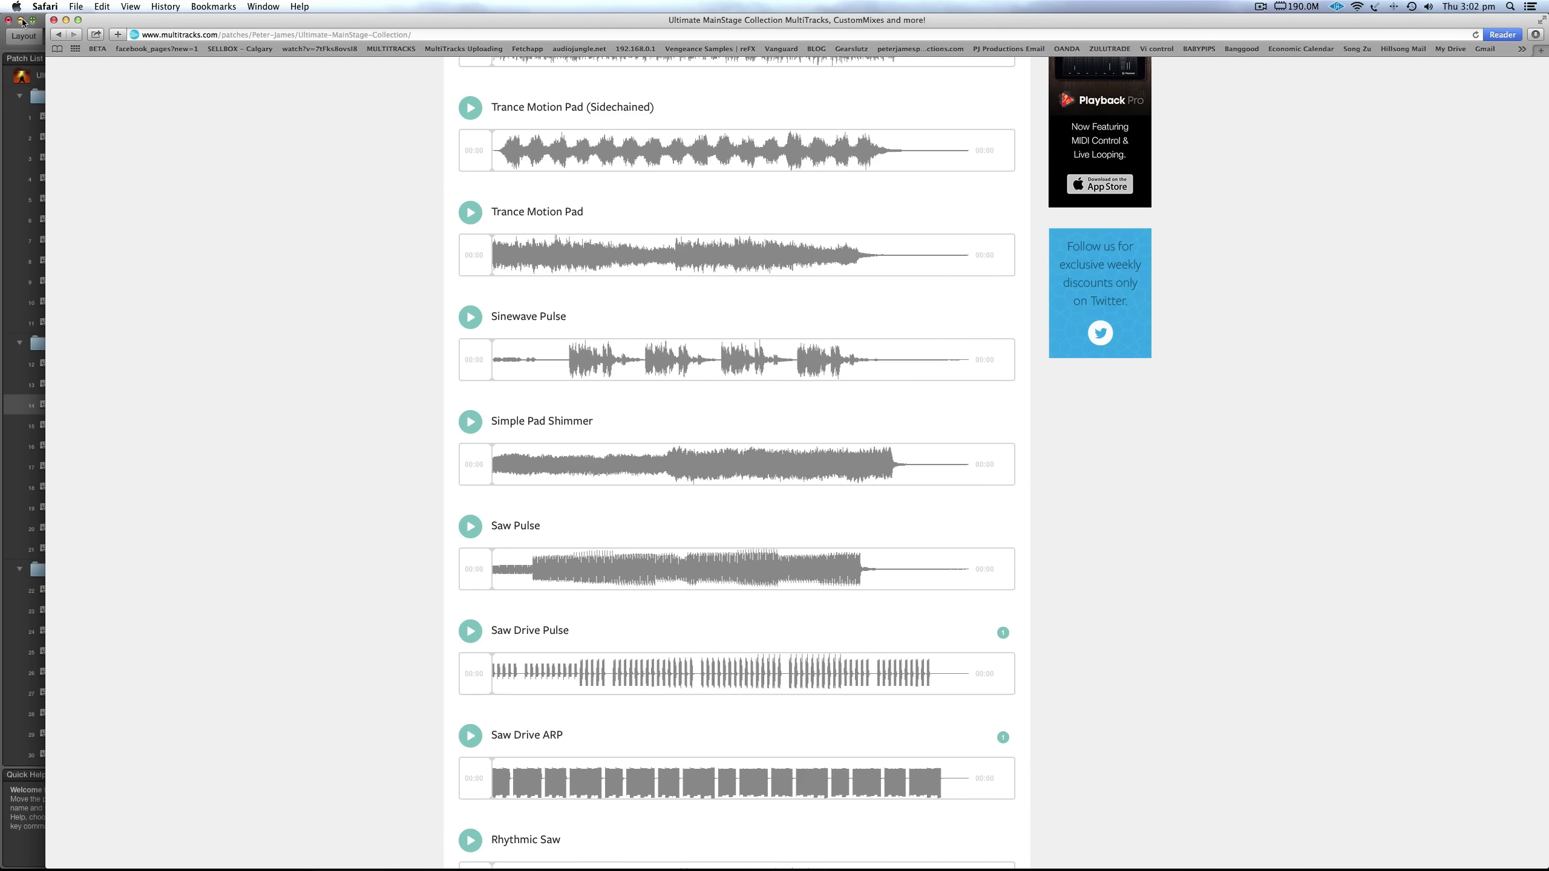
Switch back to MainStage and compare the Overdriven Pulse patch with its Overdrive bypassed and active, leaving the Overdrive on
{"action": "left_click", "coordinate": [41, 21]}
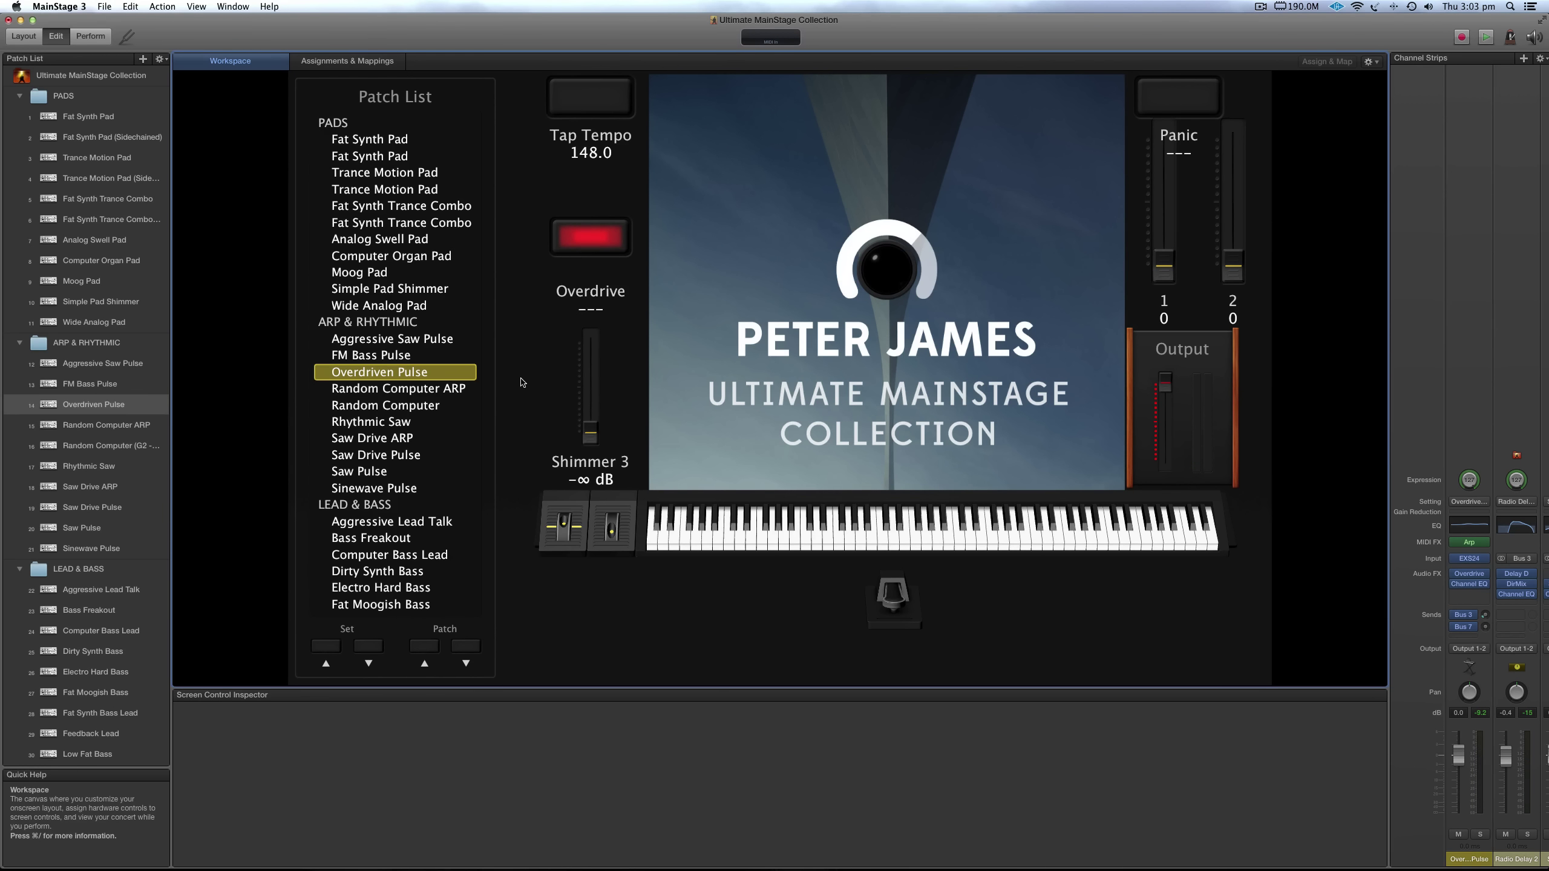
{"action": "left_click", "coordinate": [616, 219]}
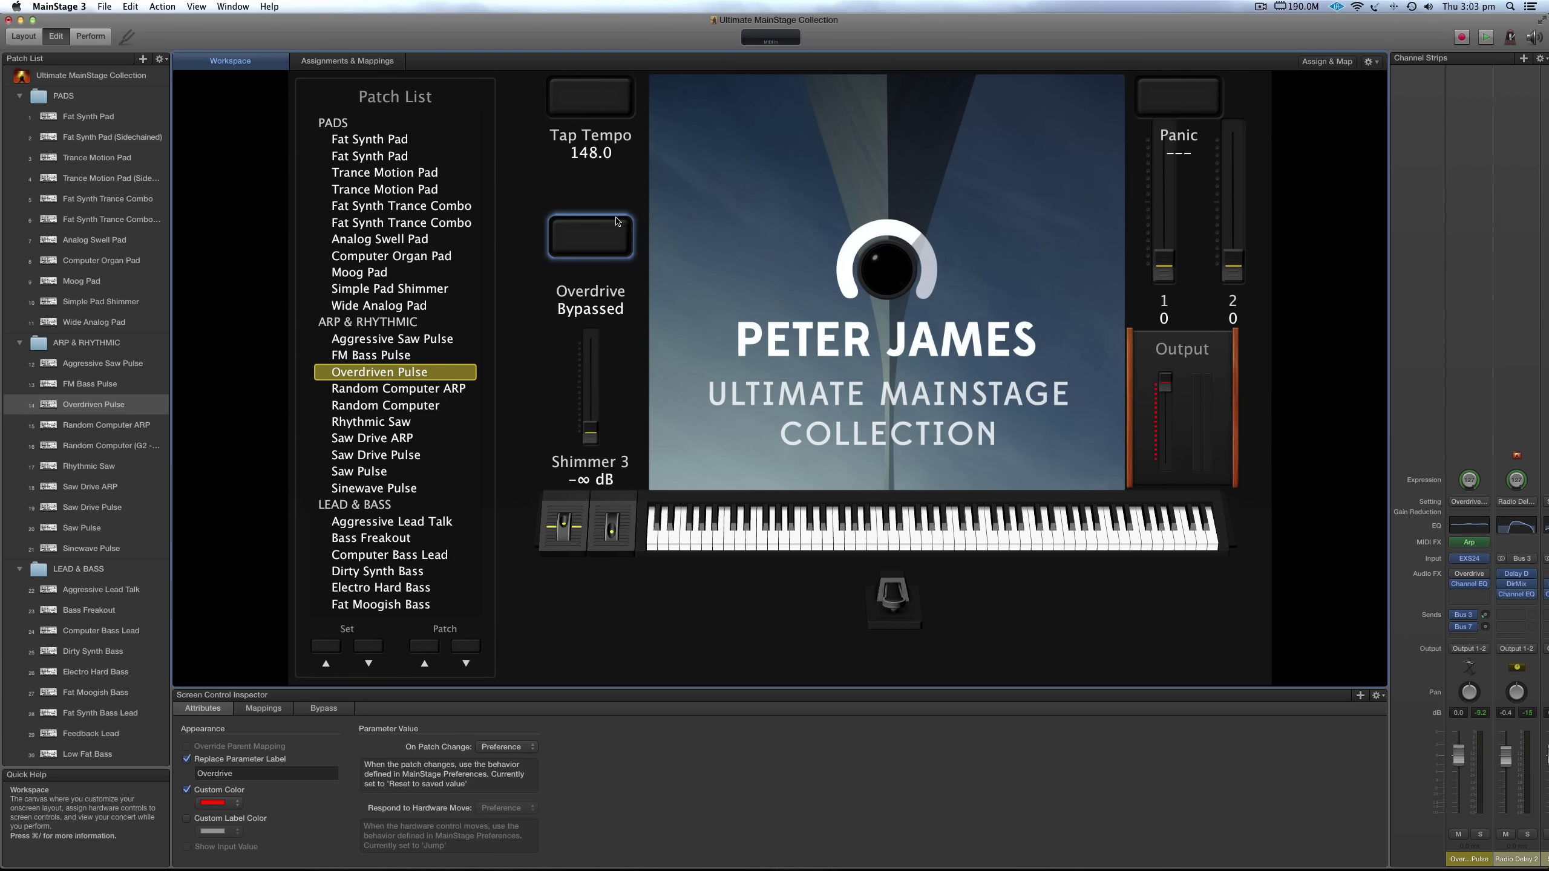
{"action": "left_click", "coordinate": [592, 237]}
Widen the patch list to show full names and compare the Random Computer ARP patch with Random Computer (G2 - F#3)
{"action": "left_click", "coordinate": [118, 426]}
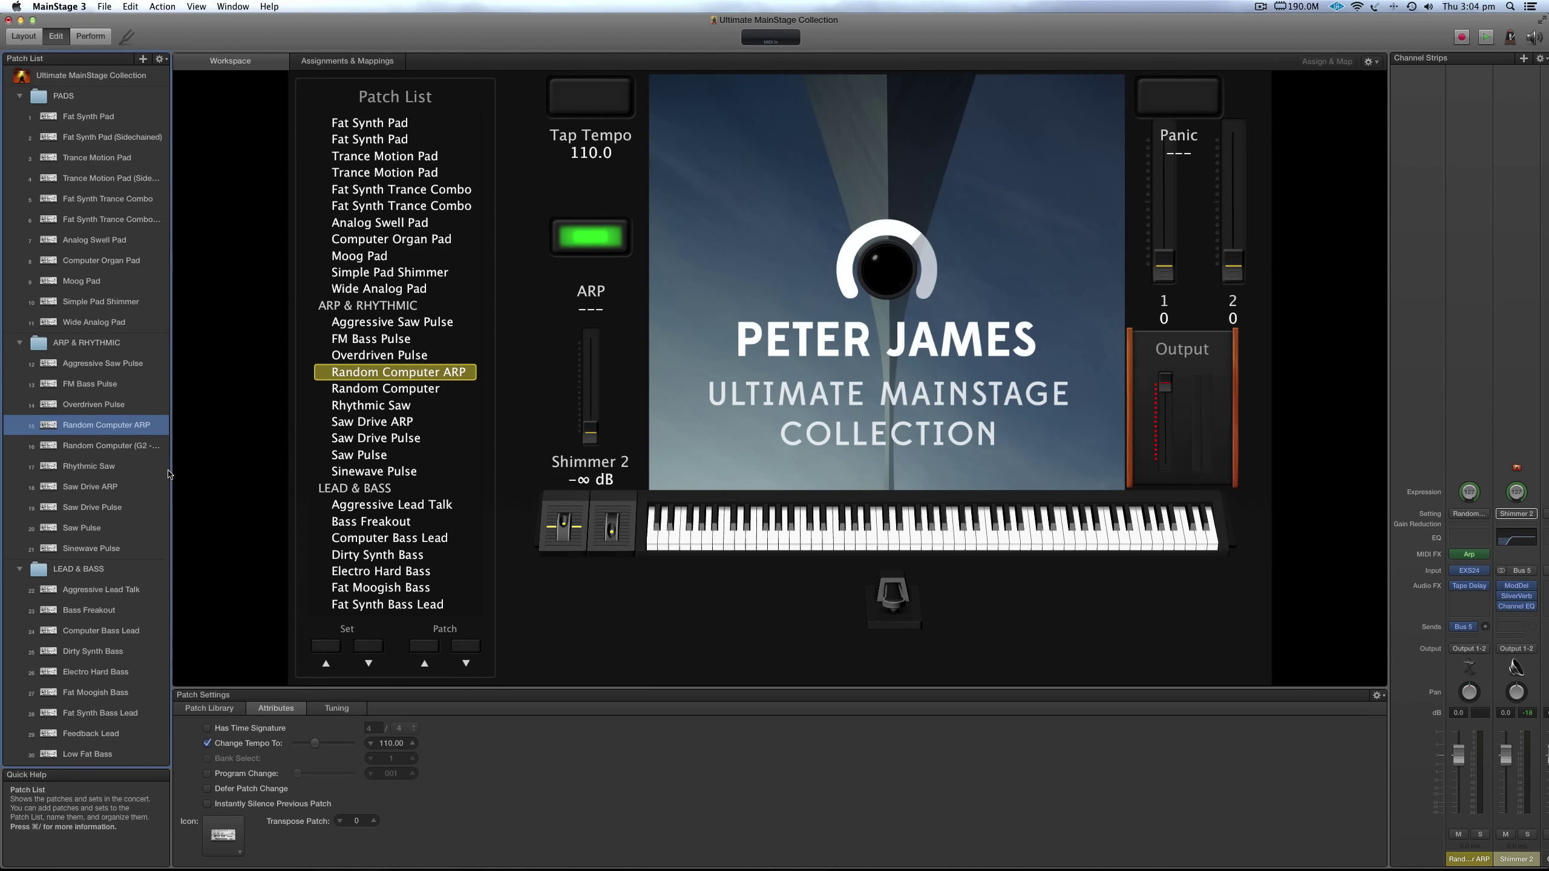
{"action": "left_click_drag", "start_coordinate": [171, 468], "coordinate": [246, 468]}
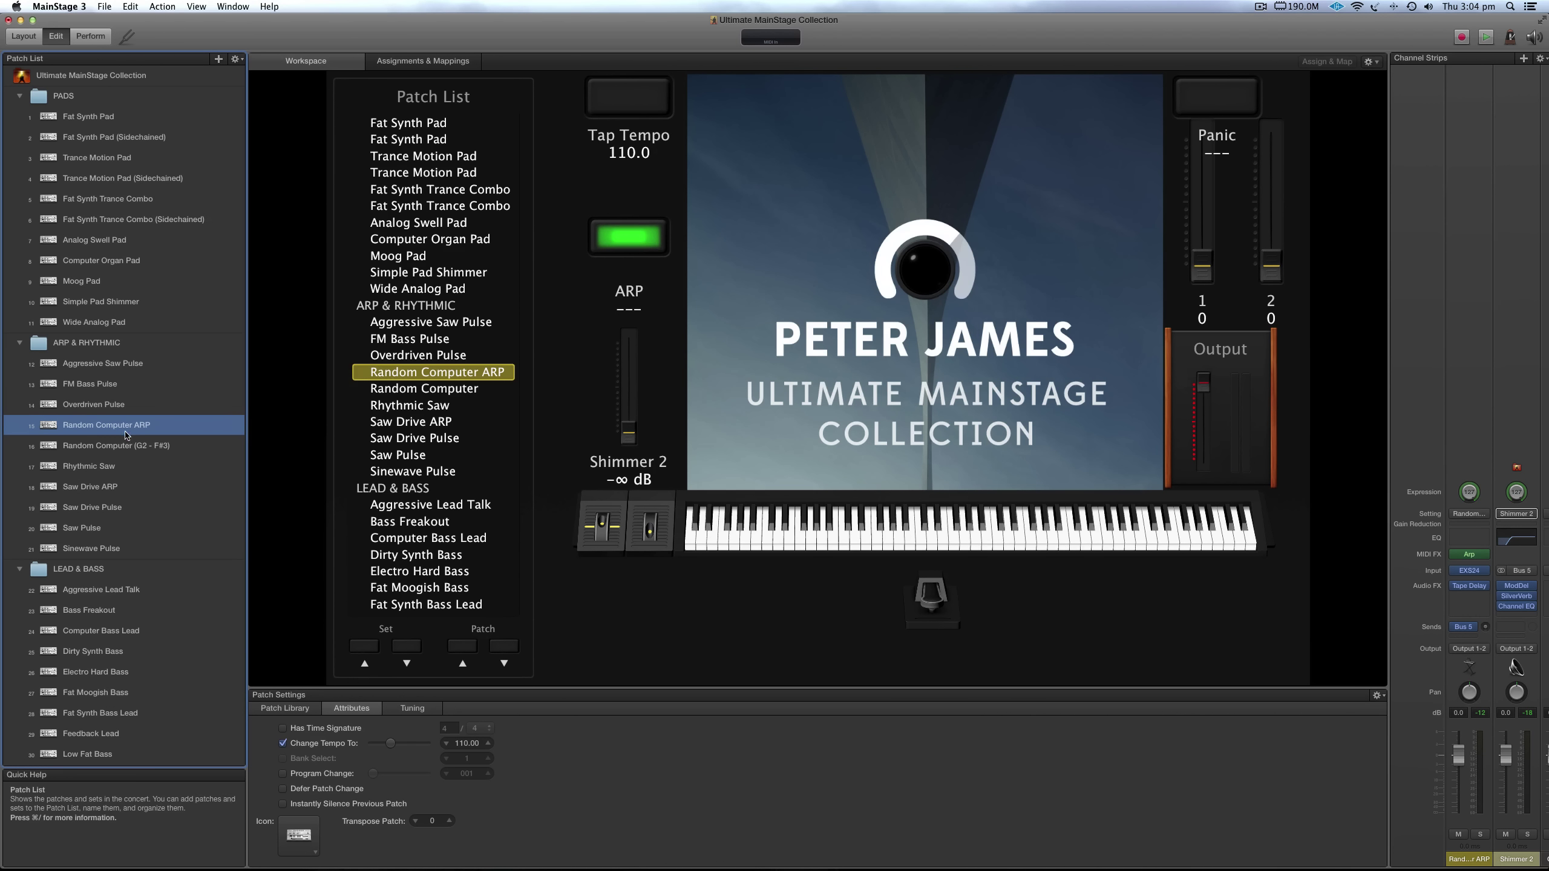
{"action": "left_click", "coordinate": [116, 446]}
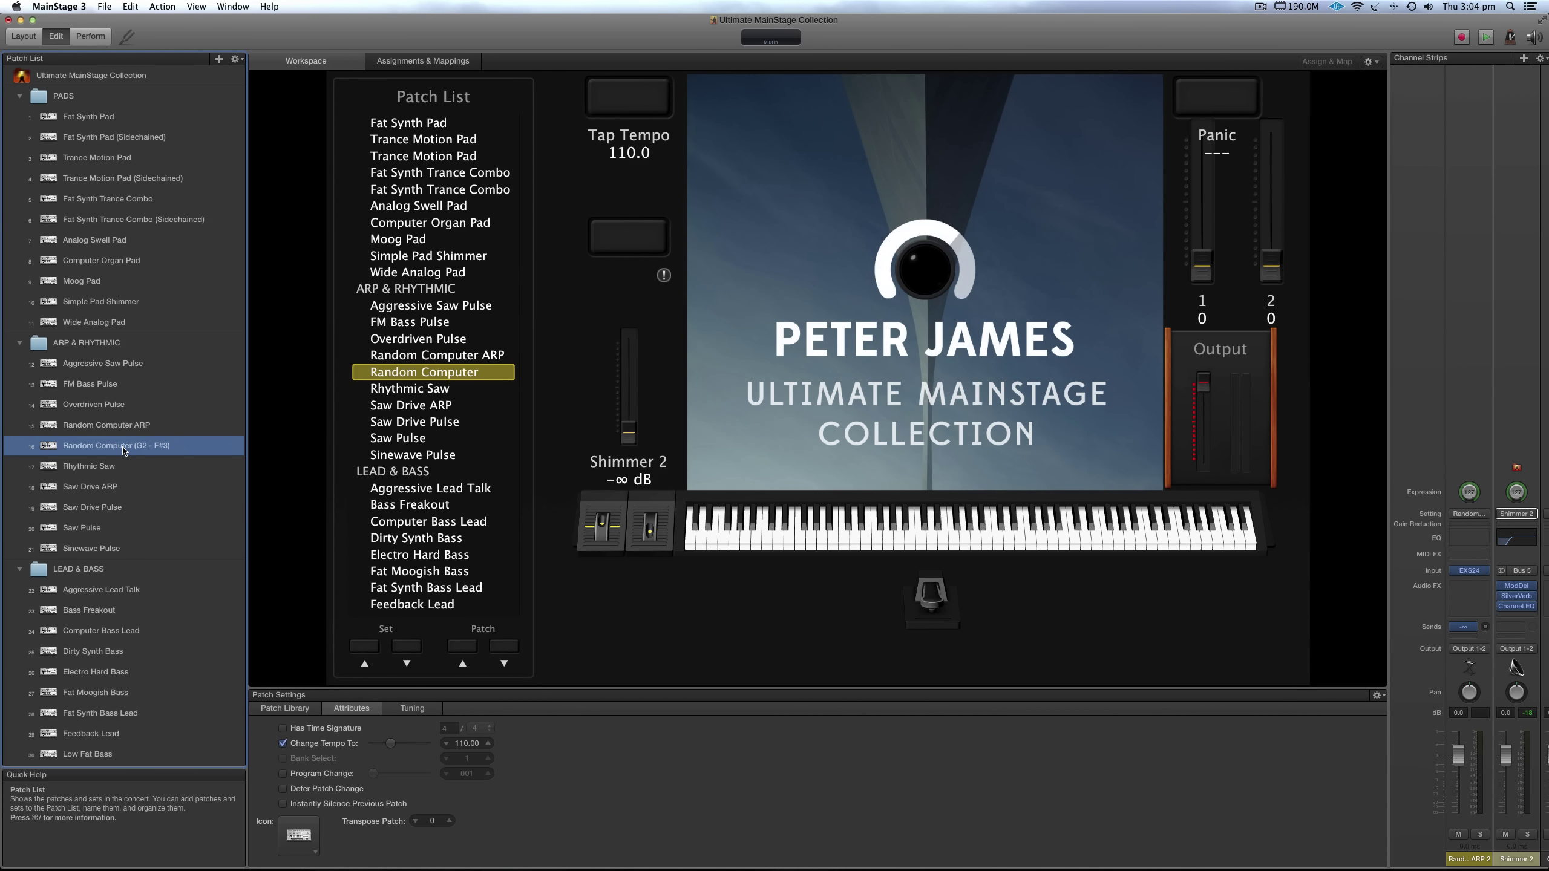
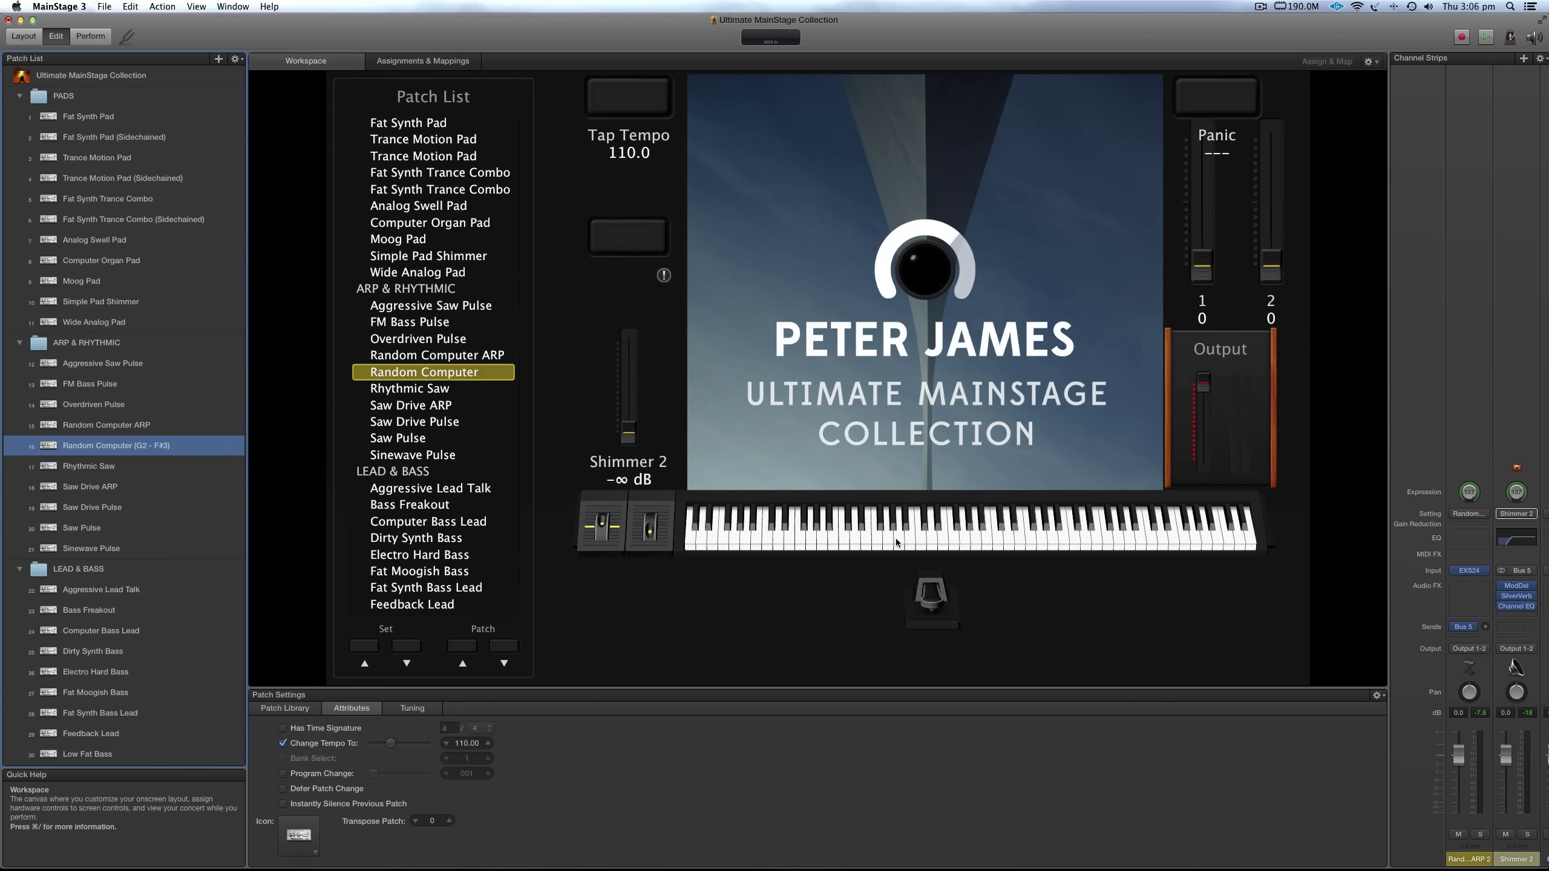
{"action": "left_click", "coordinate": [97, 424]}
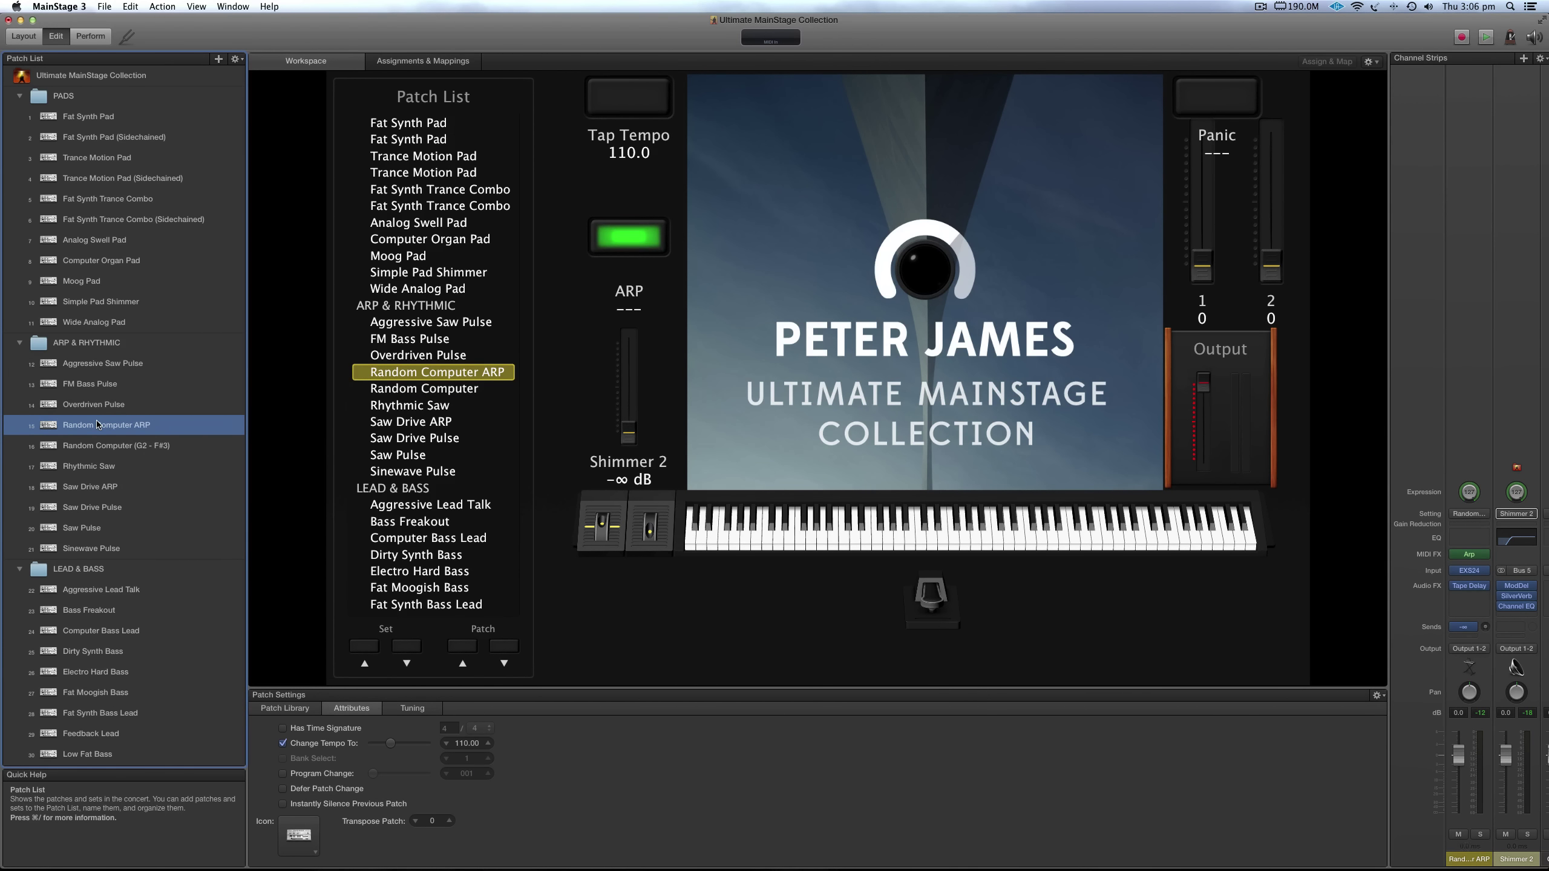
Audition the Rhythmic Saw, Saw Drive ARP, Saw Drive Pulse, Saw Pulse and Sinewave Pulse patches in turn
{"action": "left_click", "coordinate": [97, 465]}
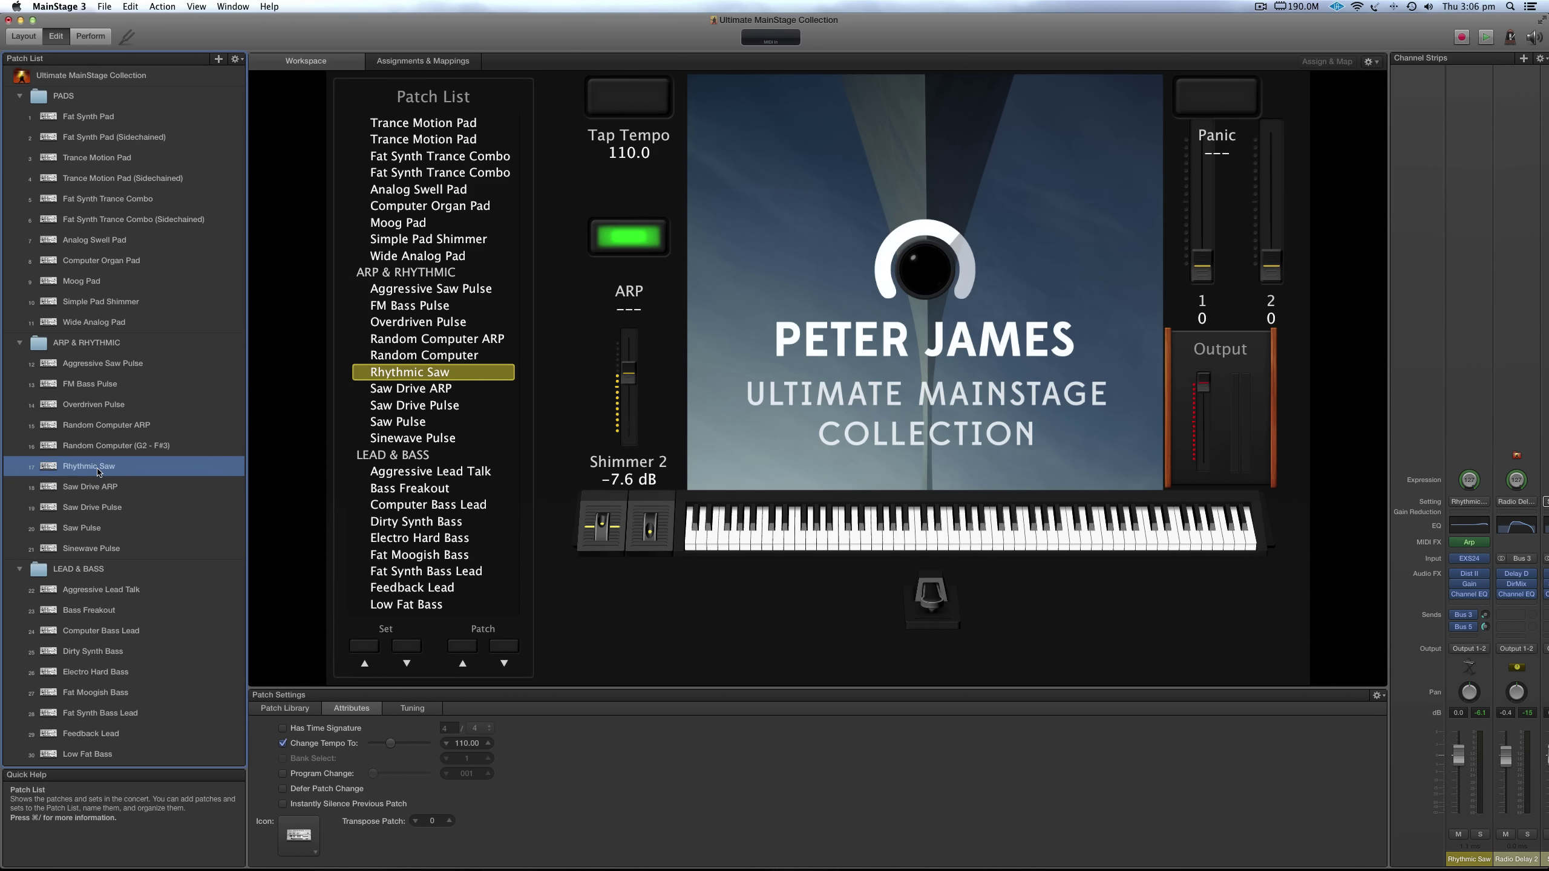
{"action": "left_click", "coordinate": [113, 486]}
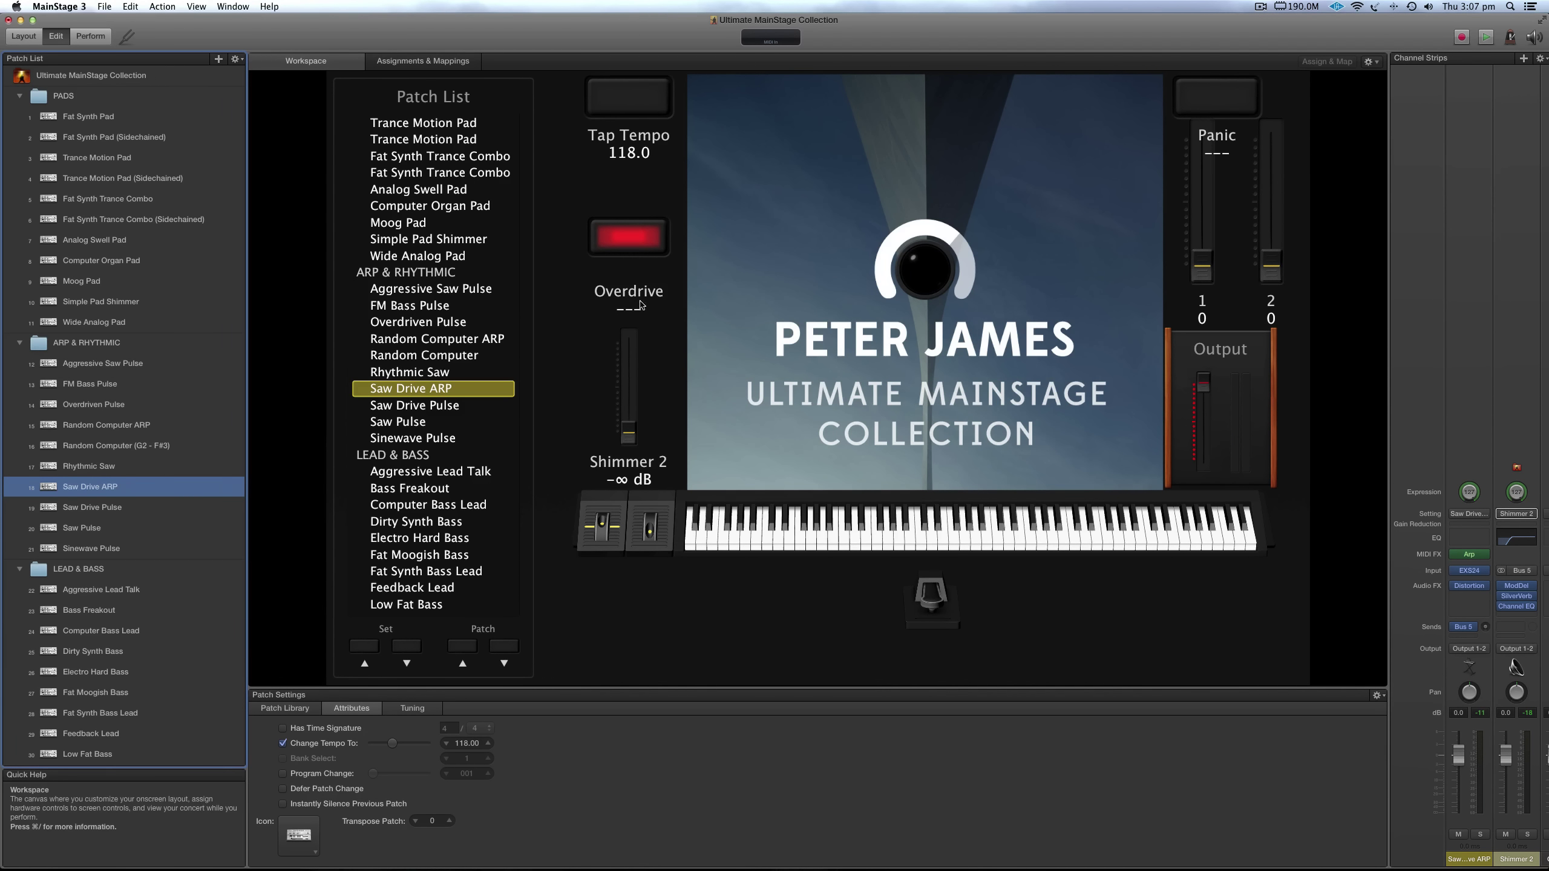
{"action": "left_click", "coordinate": [101, 507]}
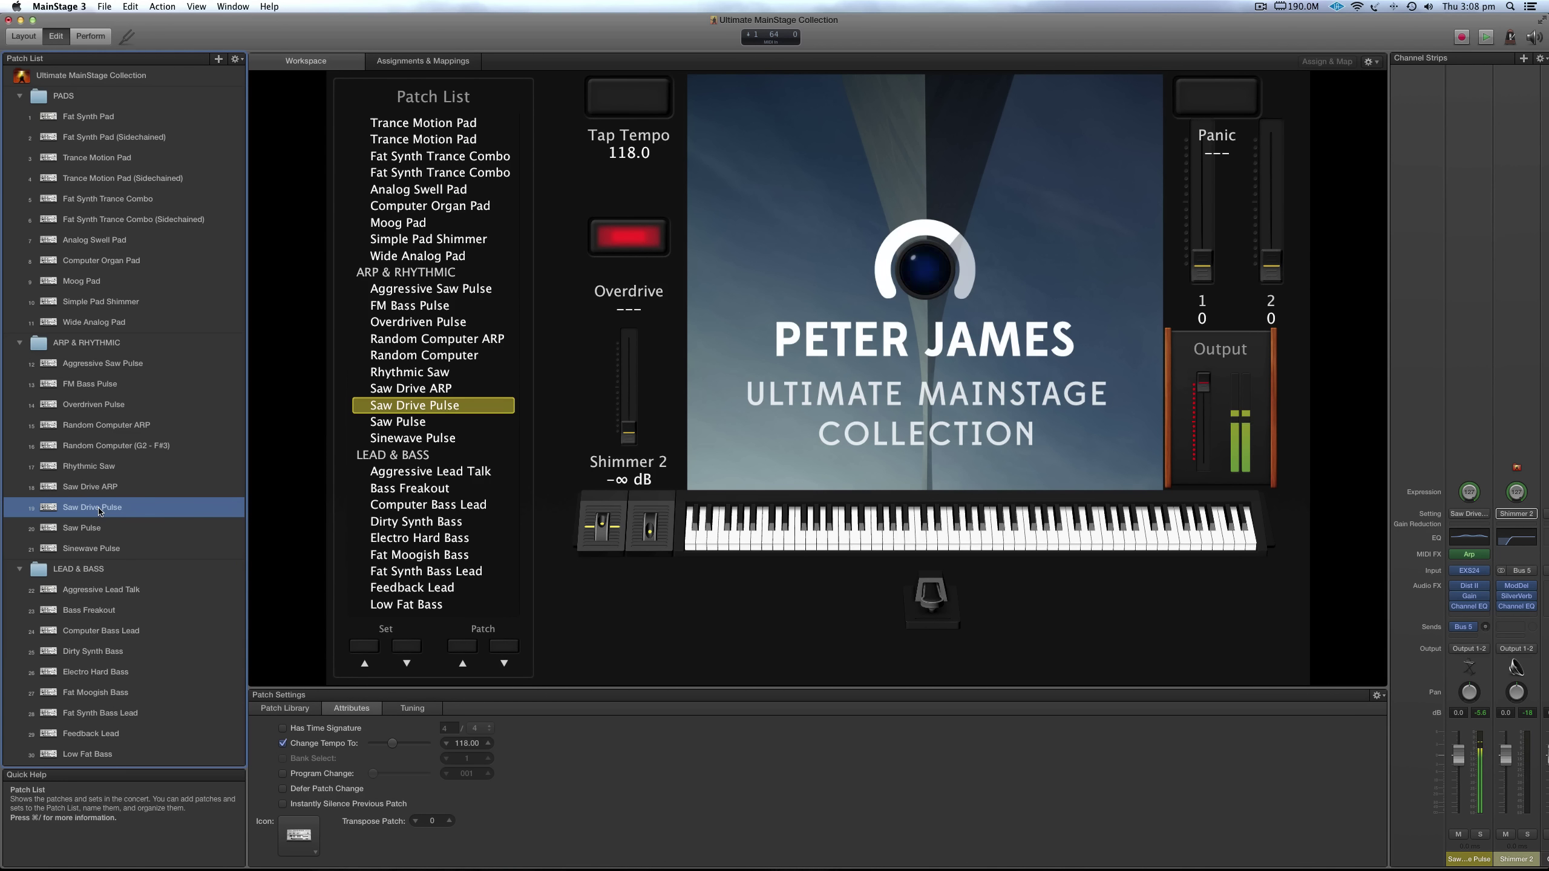
{"action": "left_click", "coordinate": [118, 531]}
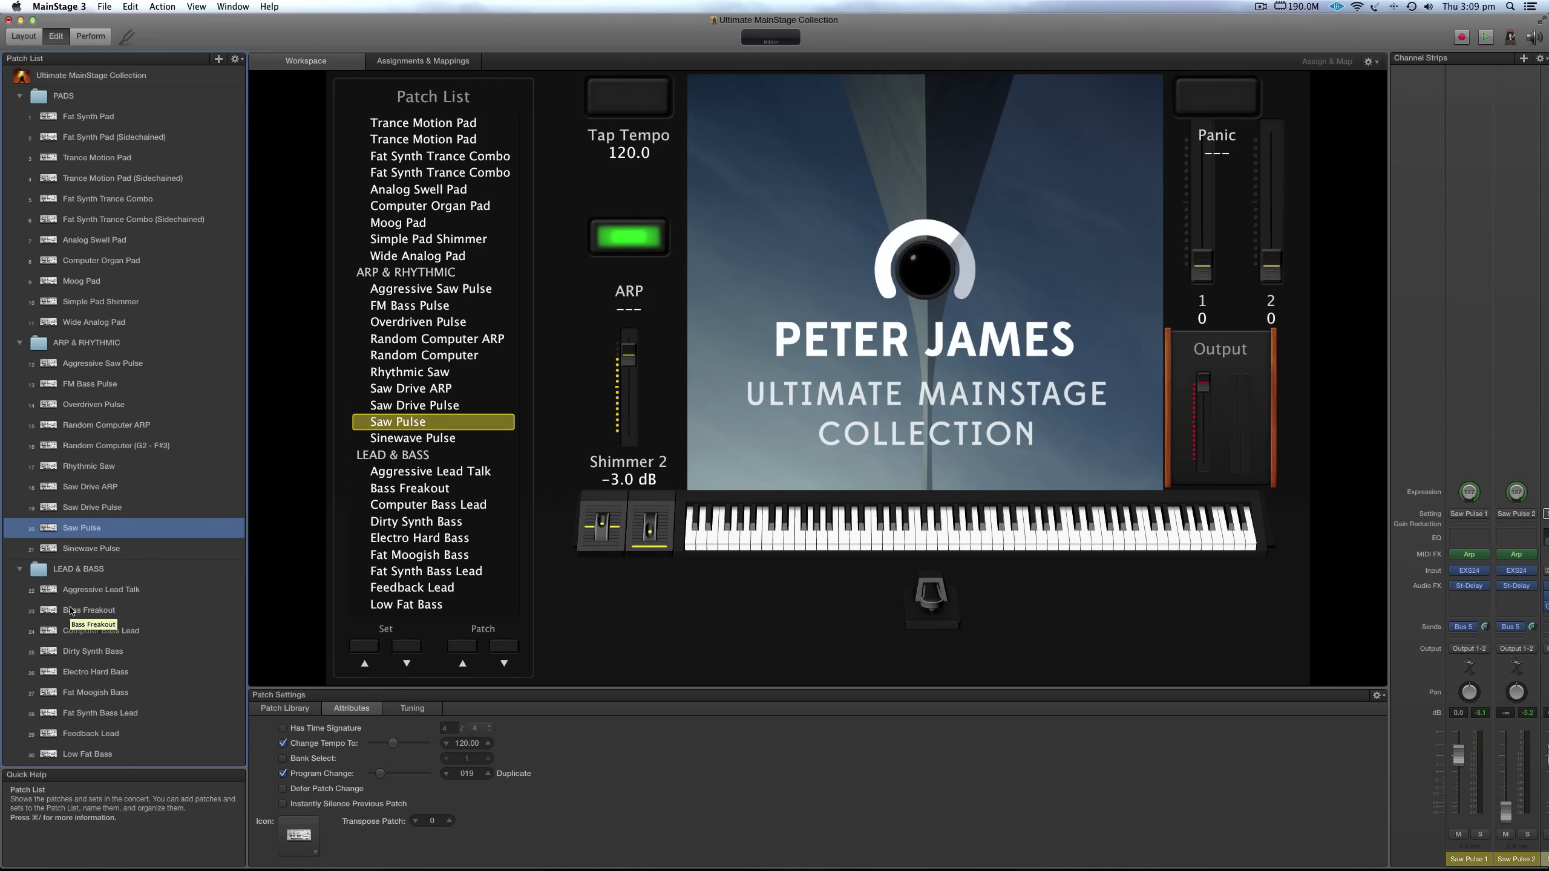
{"action": "left_click", "coordinate": [105, 549]}
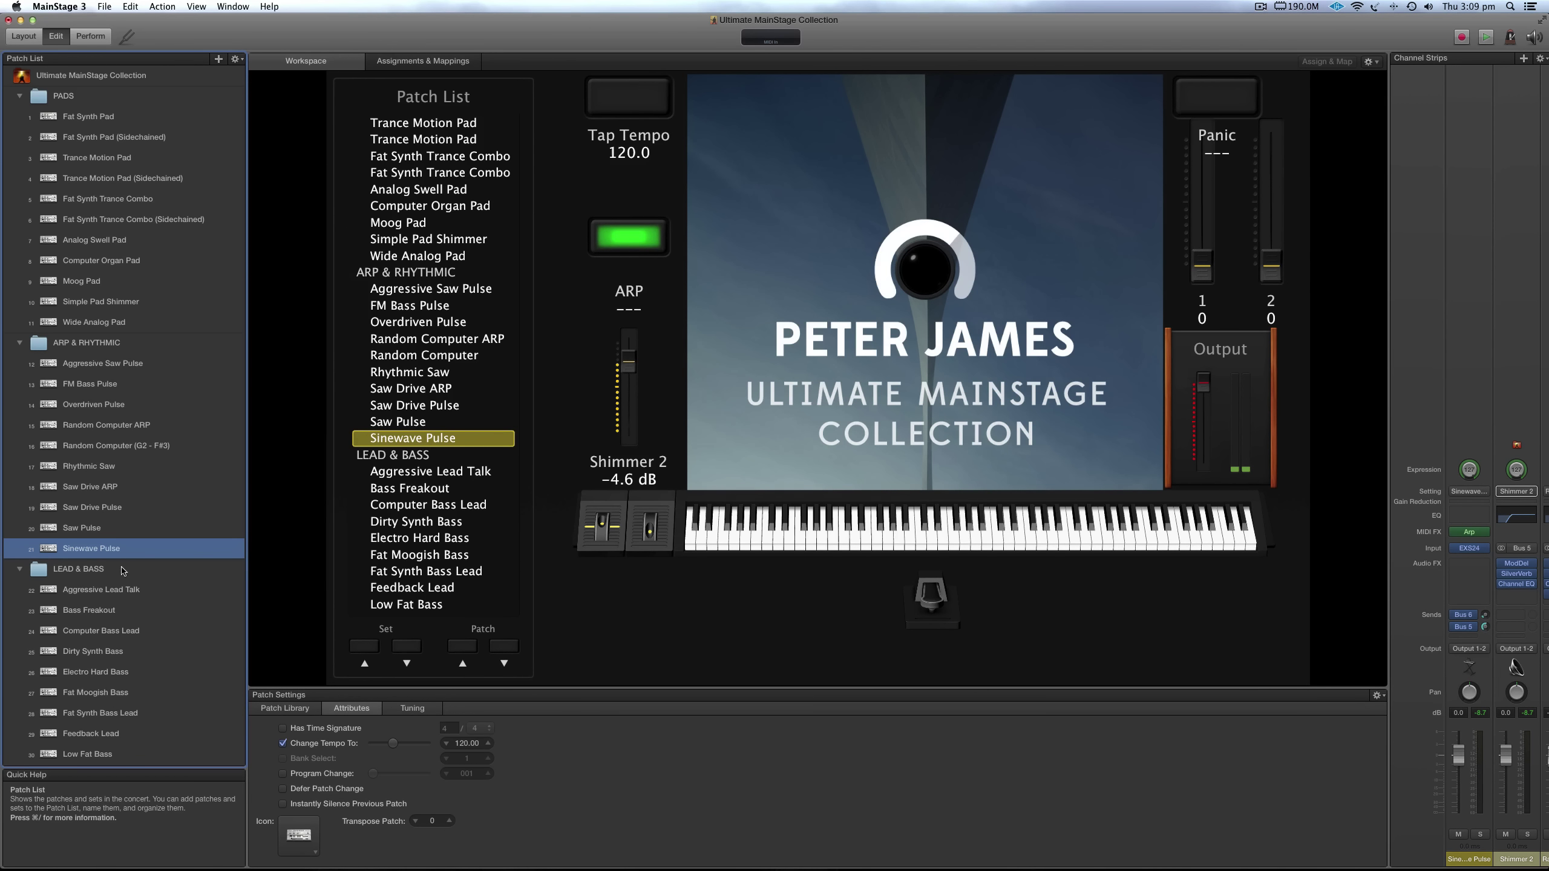
Audition the Aggressive Lead Talk patch and look through its channel strips and sends
{"action": "left_click", "coordinate": [109, 594]}
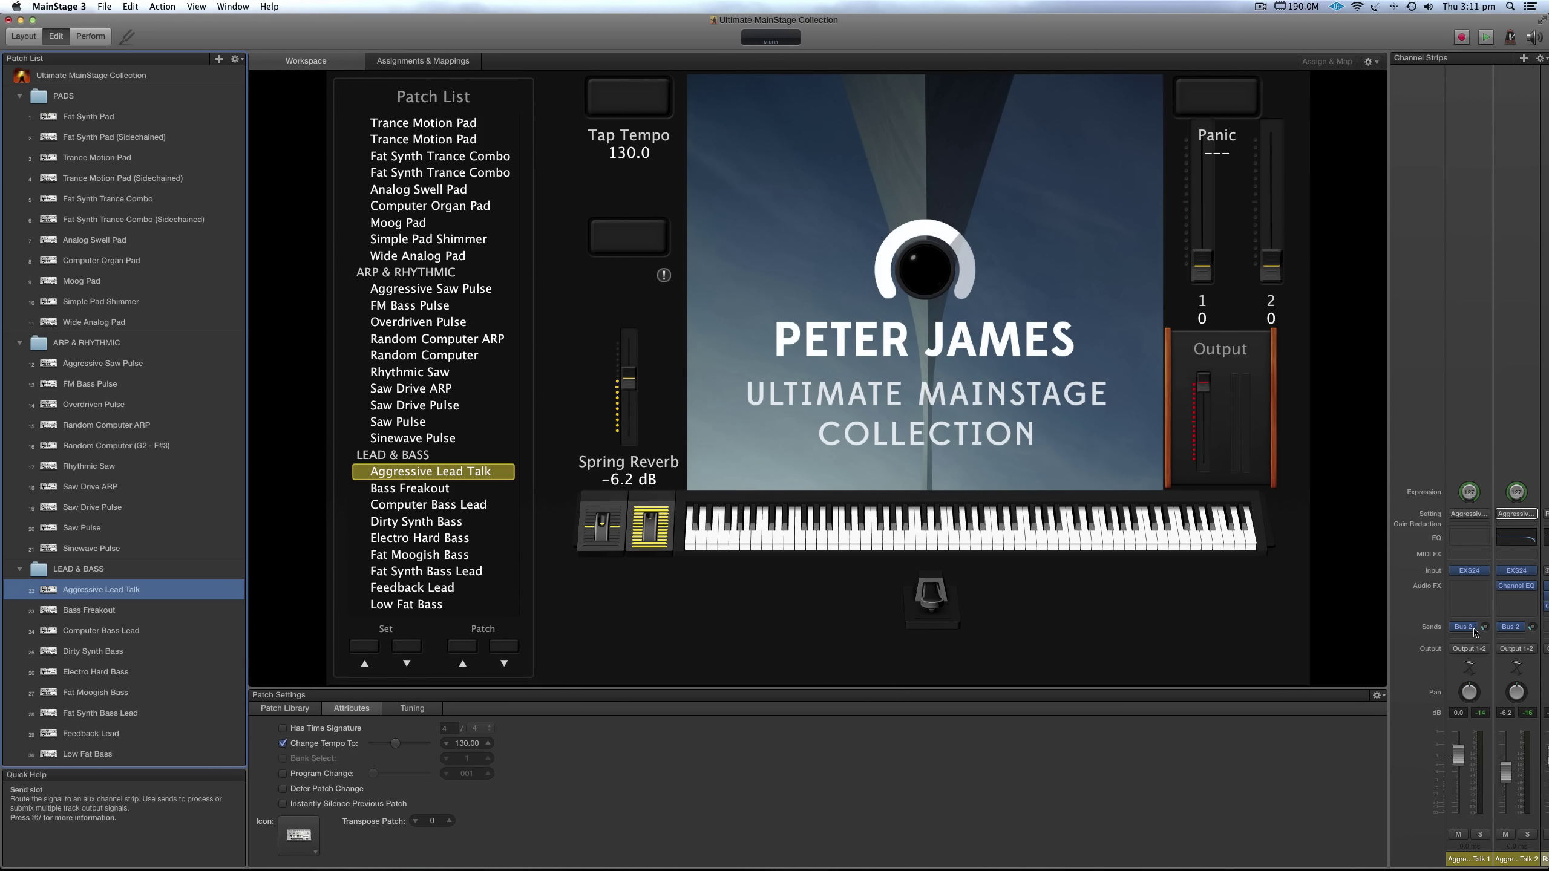
{"action": "scroll", "coordinate": [1474, 632], "scroll_direction": "right", "scroll_amount": 2}
{"action": "scroll", "coordinate": [1475, 633], "scroll_direction": "left", "scroll_amount": 2}
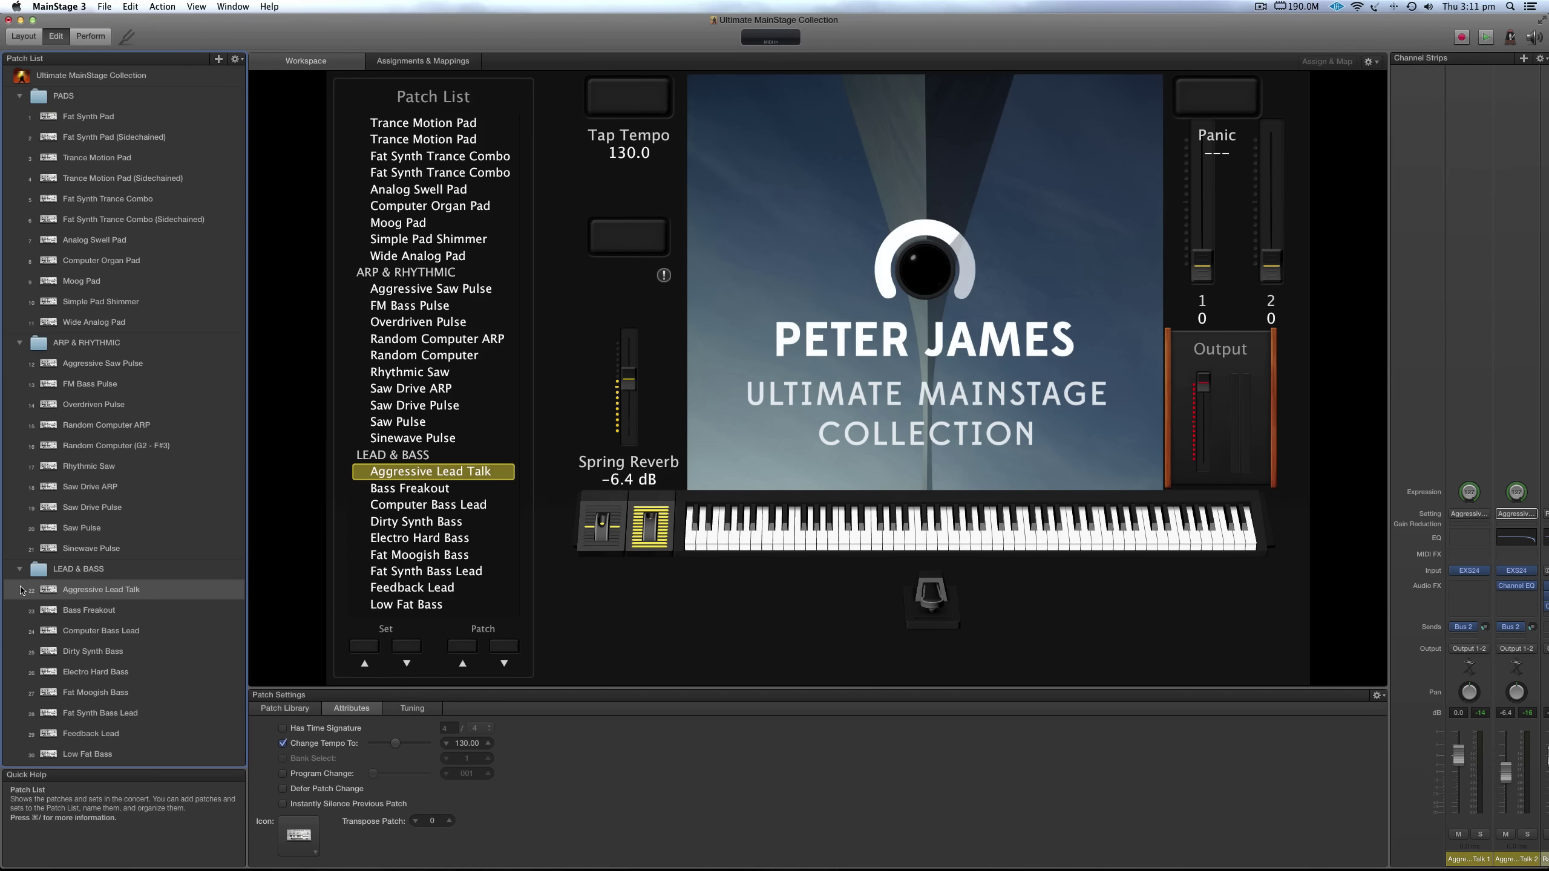
In the Bass Freakout patch's EXS24, set the first modulation routing's source to Ctrl #1 and its destination to Filter Cutoff
{"action": "left_click", "coordinate": [65, 610]}
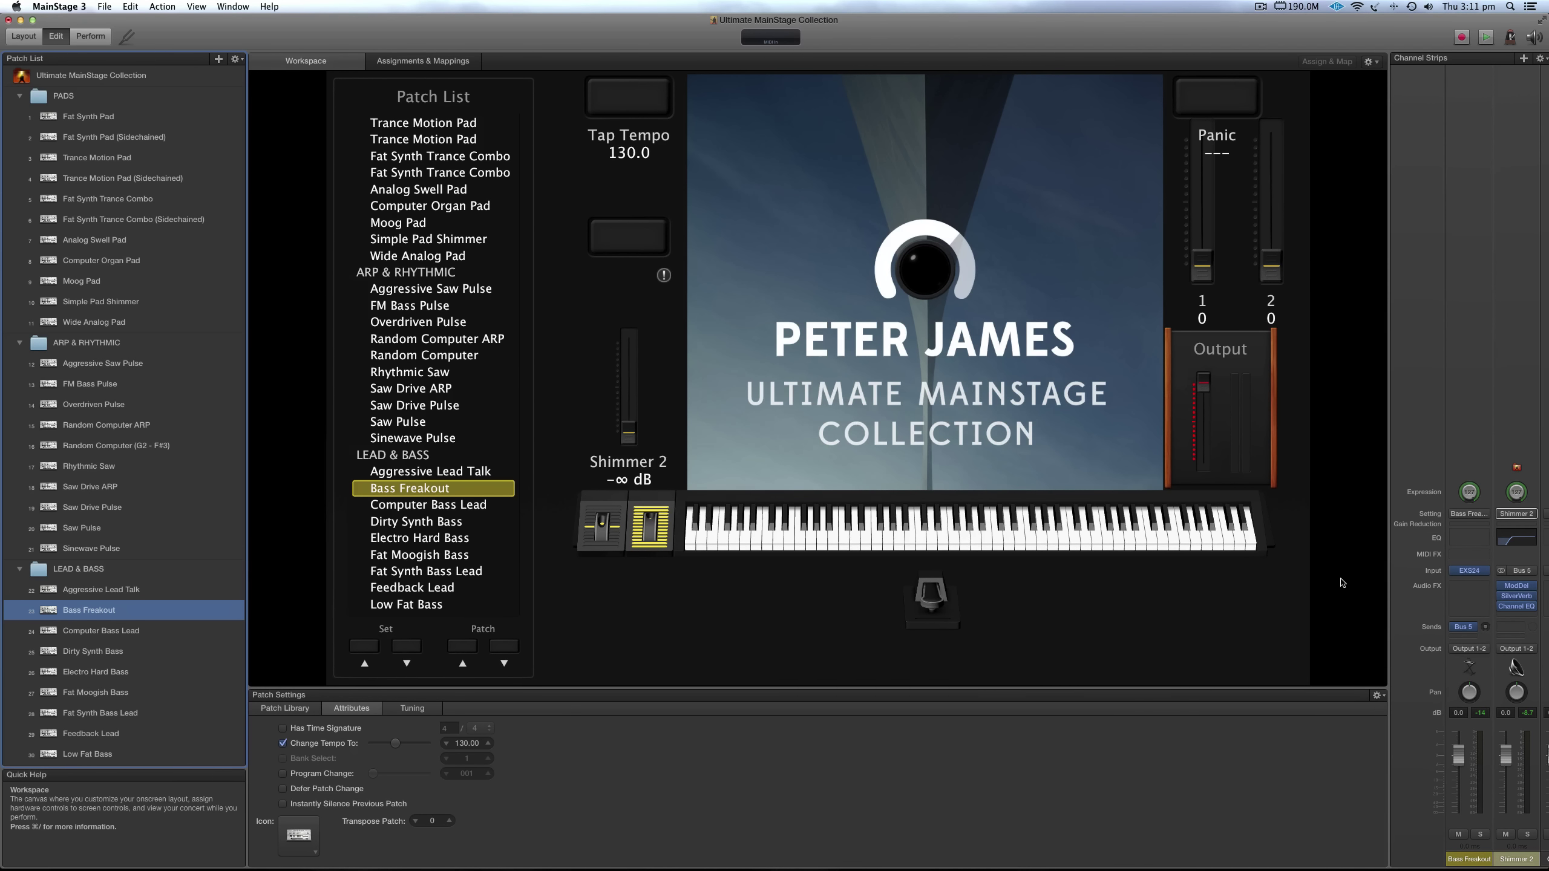
{"action": "left_click", "coordinate": [1470, 570]}
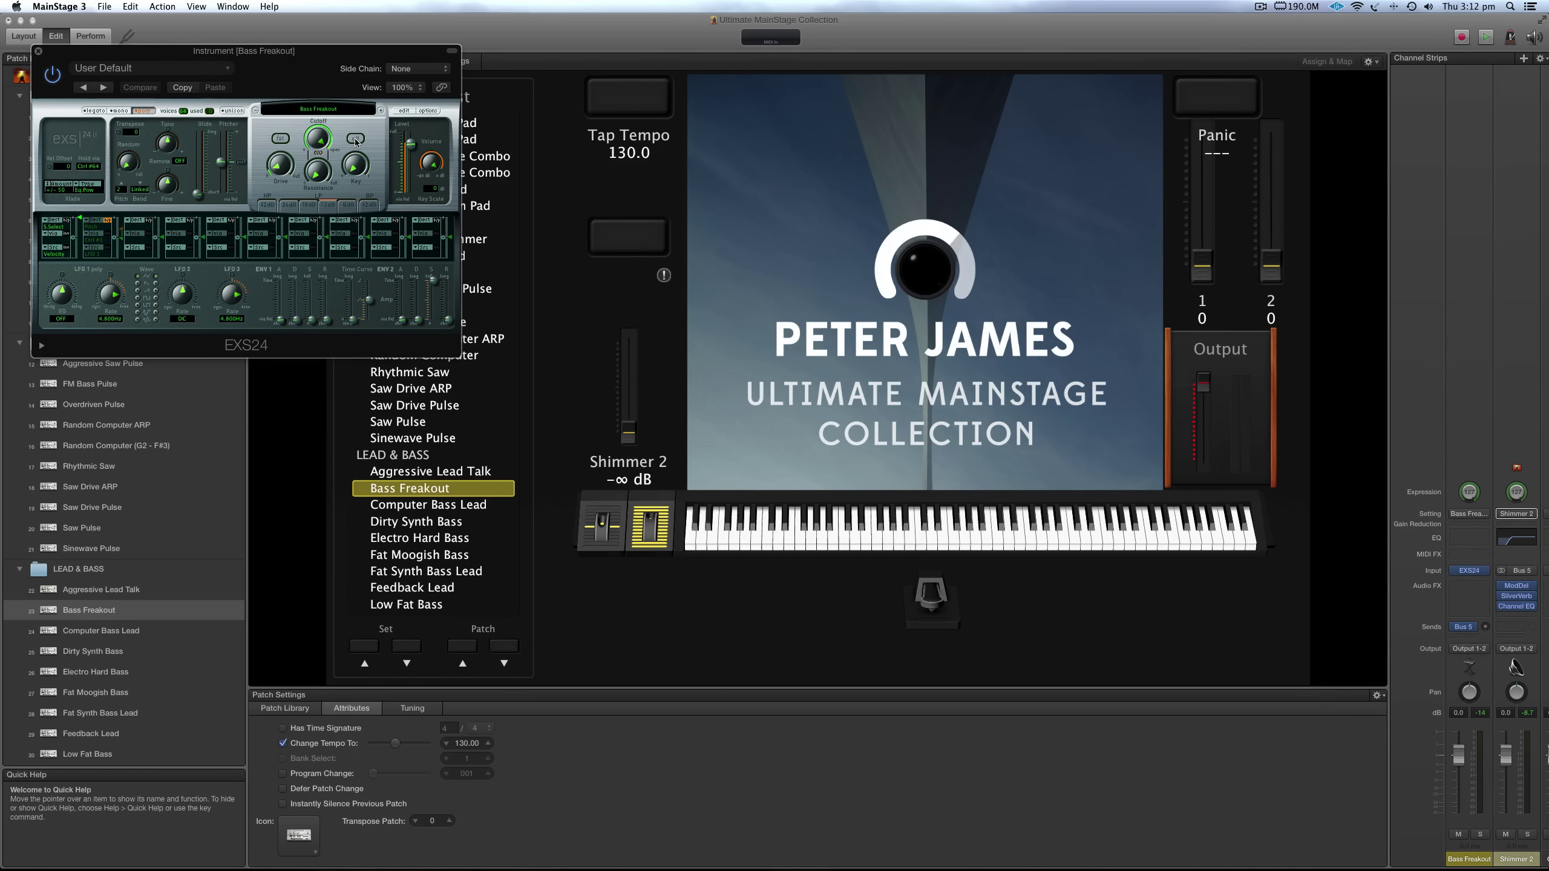
{"action": "left_click", "coordinate": [59, 255]}
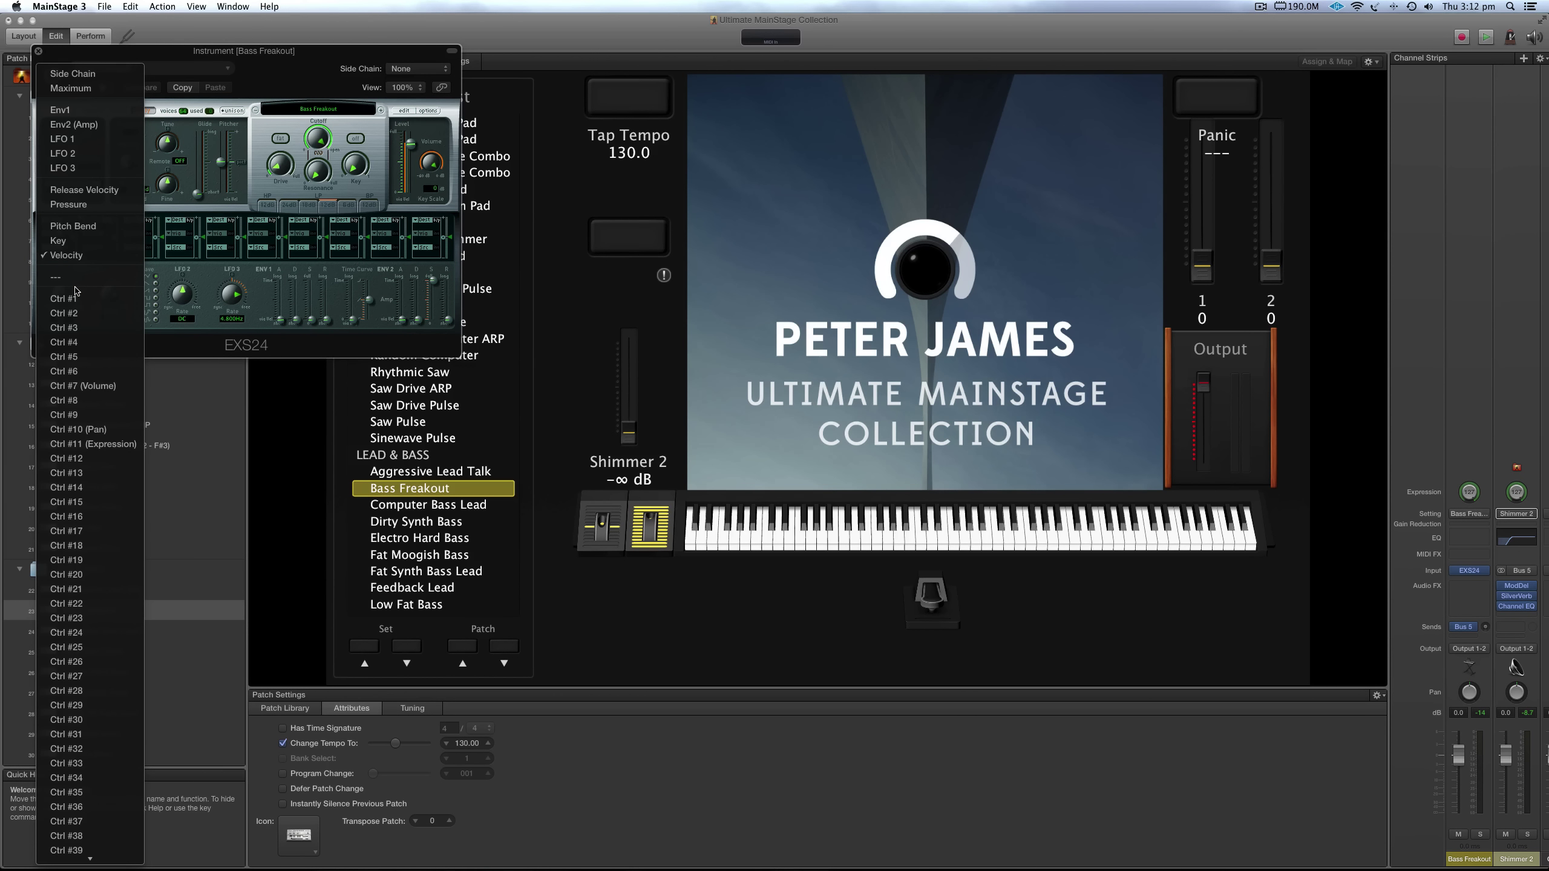
{"action": "left_click", "coordinate": [85, 299]}
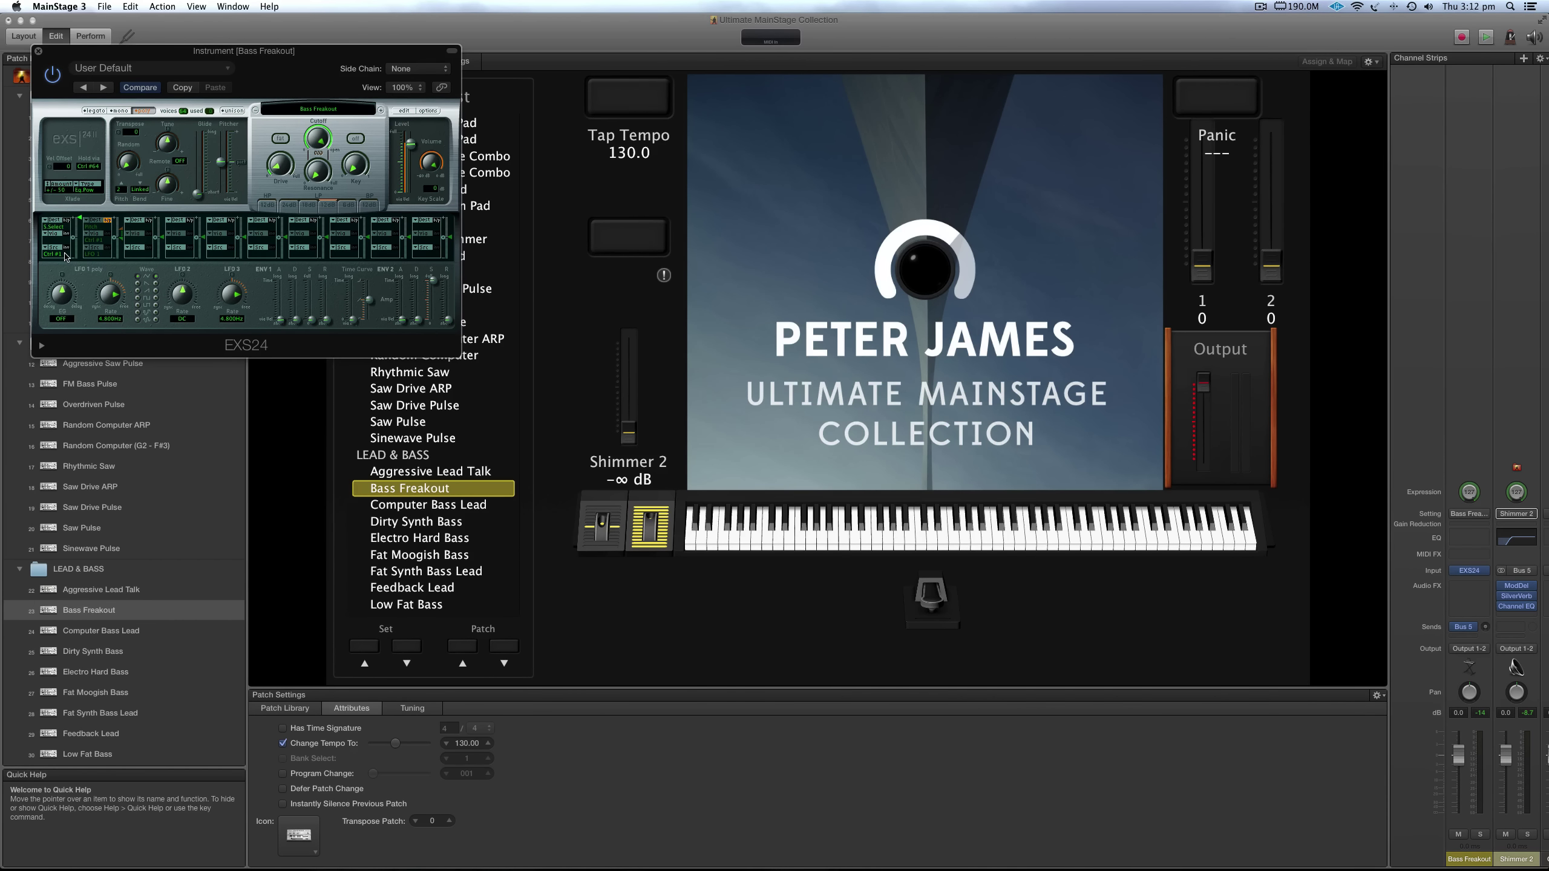
{"action": "left_click", "coordinate": [59, 226]}
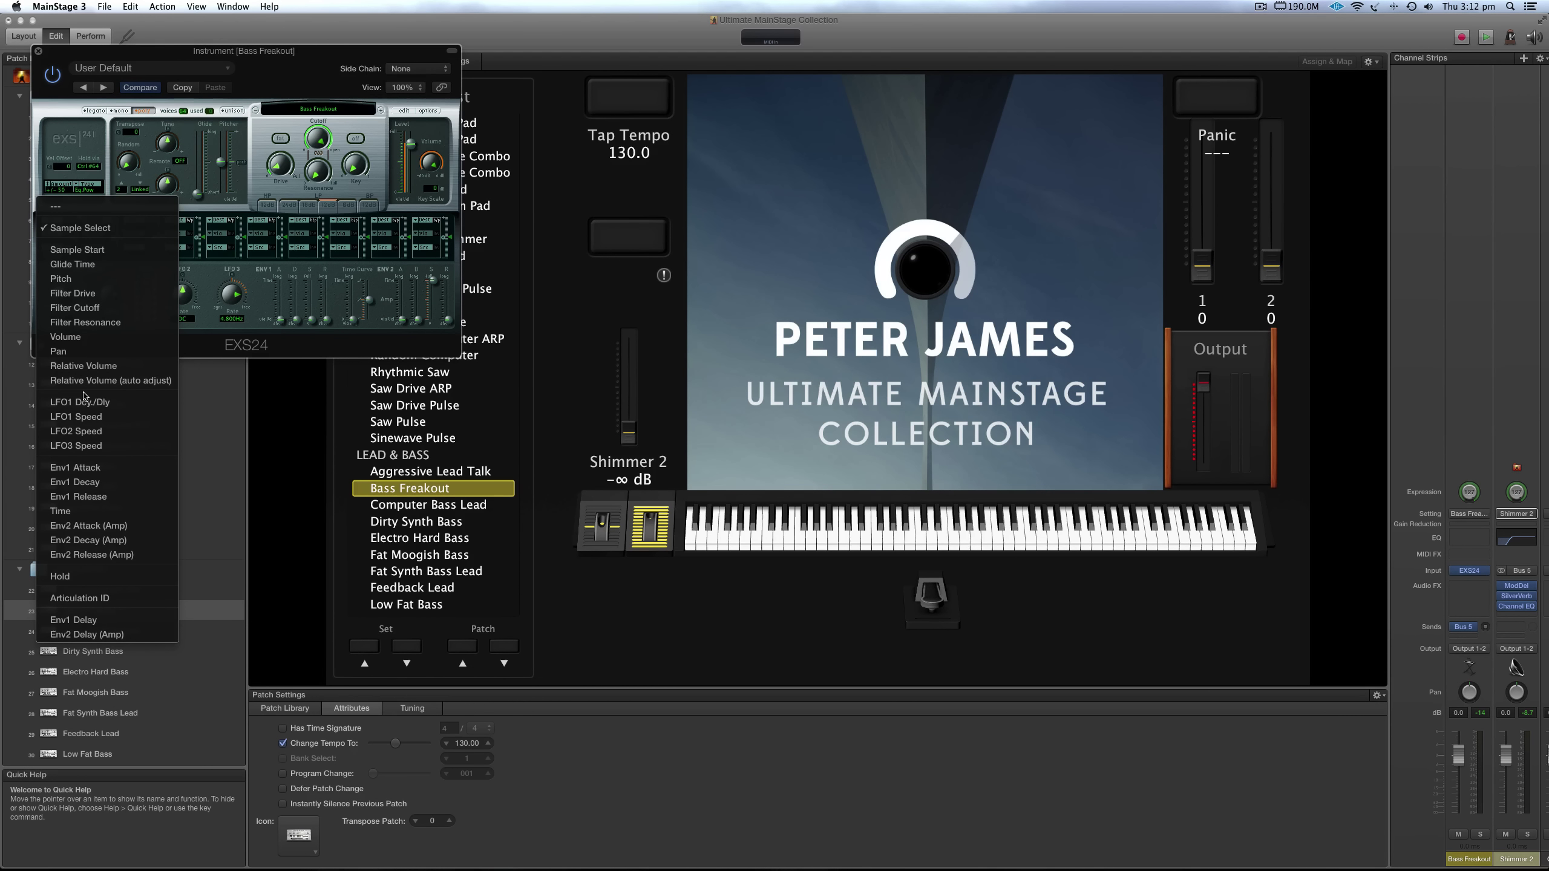
{"action": "left_click", "coordinate": [90, 311]}
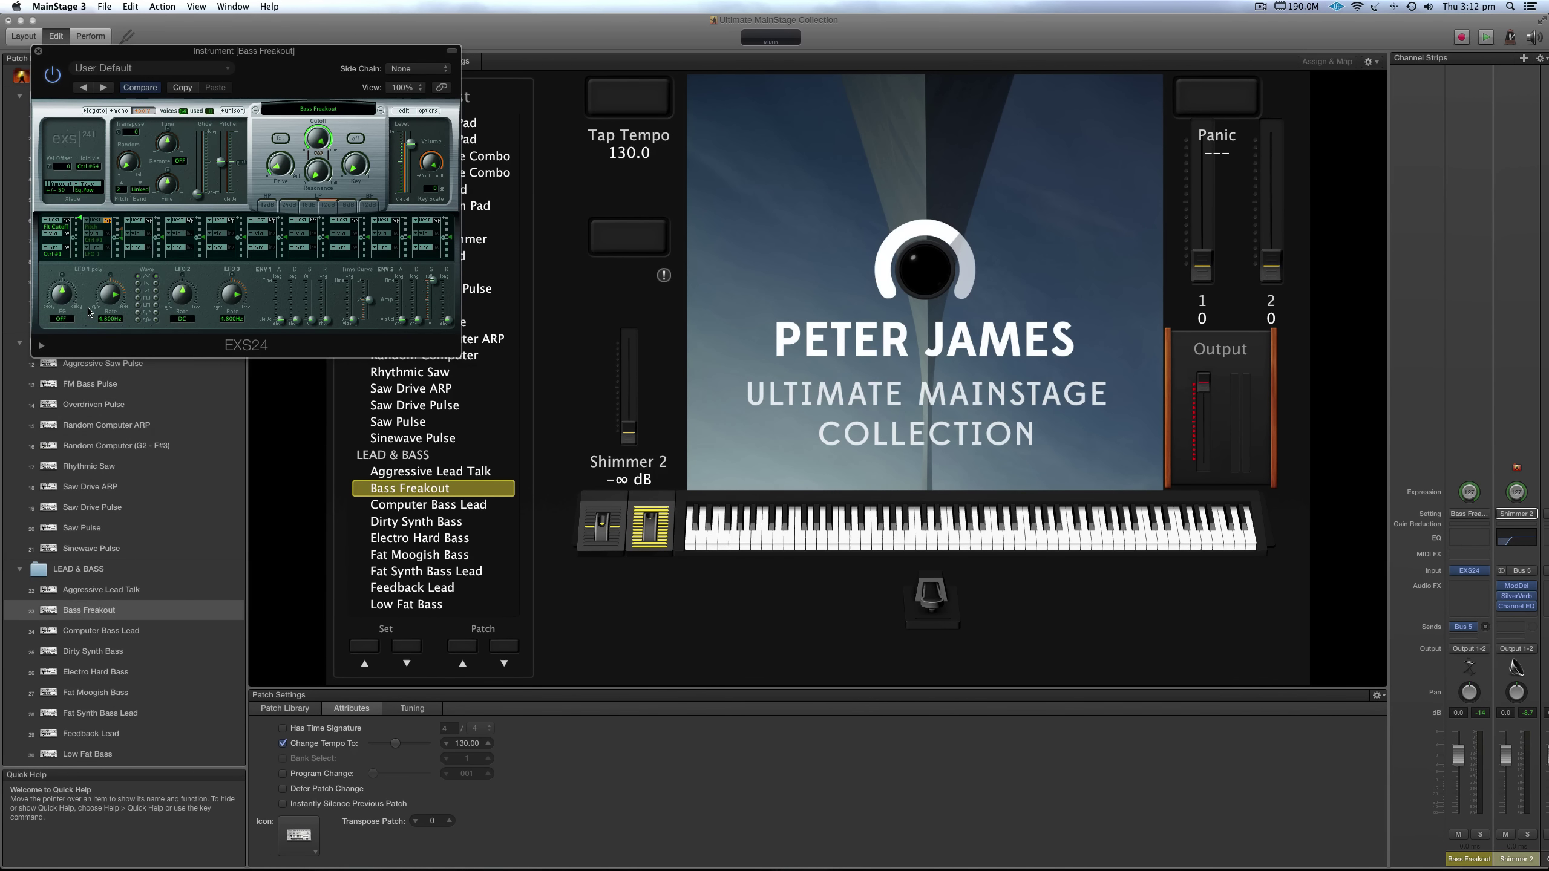
Turn on both switches in the EXS24 filter section, adjust the filter Cutoff while testing the sound, and close the instrument
{"action": "left_click", "coordinate": [358, 139]}
{"action": "left_click", "coordinate": [280, 139]}
{"action": "left_click_drag", "start_coordinate": [315, 176], "coordinate": [318, 176]}
{"action": "left_click_drag", "start_coordinate": [315, 163], "coordinate": [319, 184]}
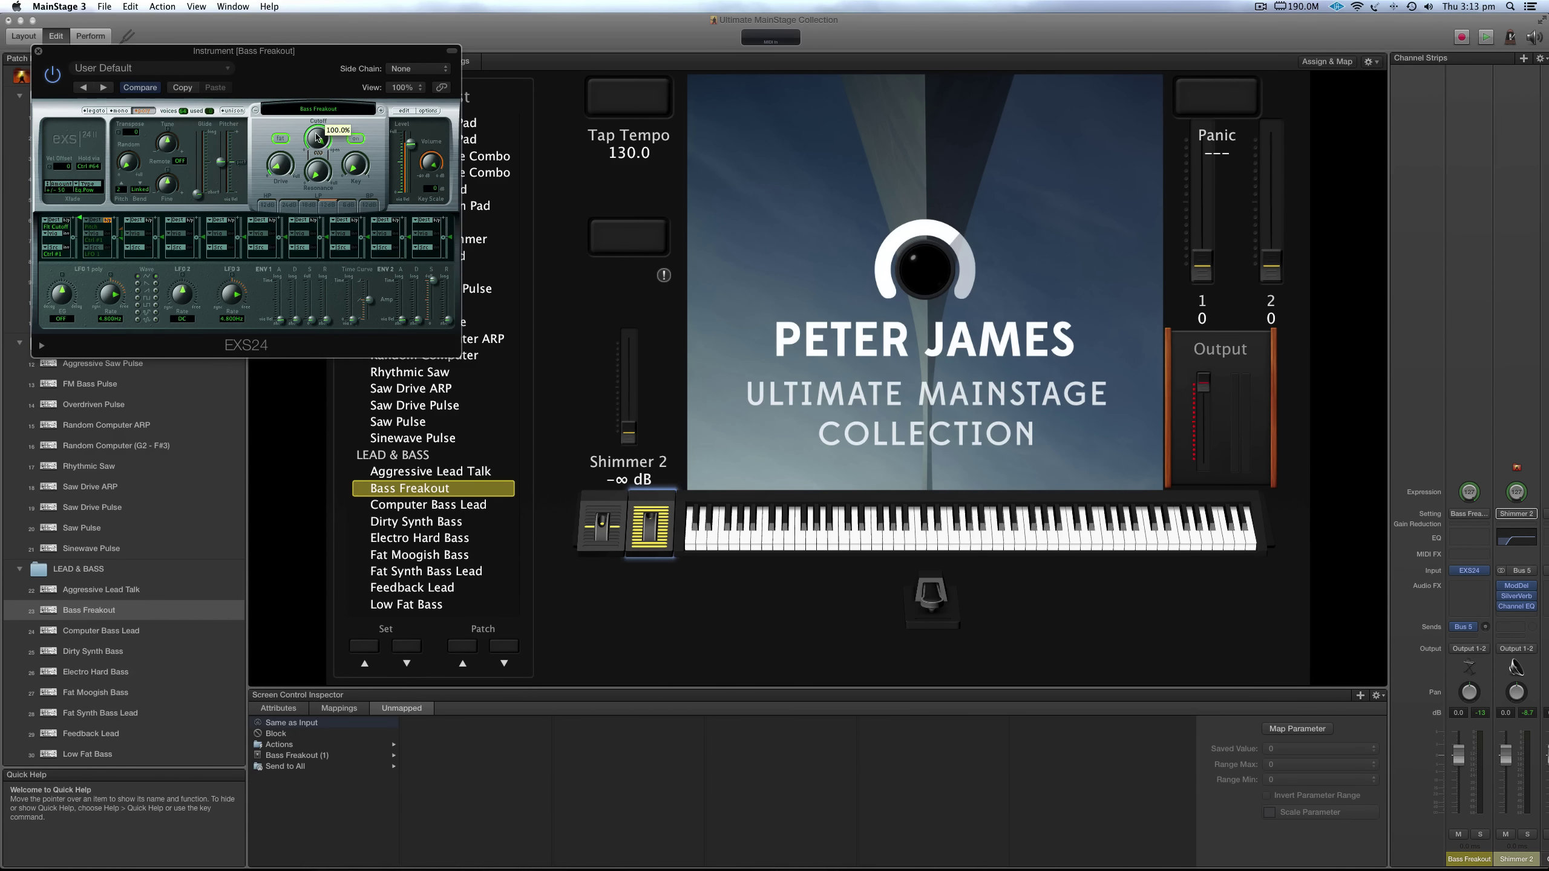
{"action": "left_click_drag", "start_coordinate": [317, 137], "coordinate": [315, 207]}
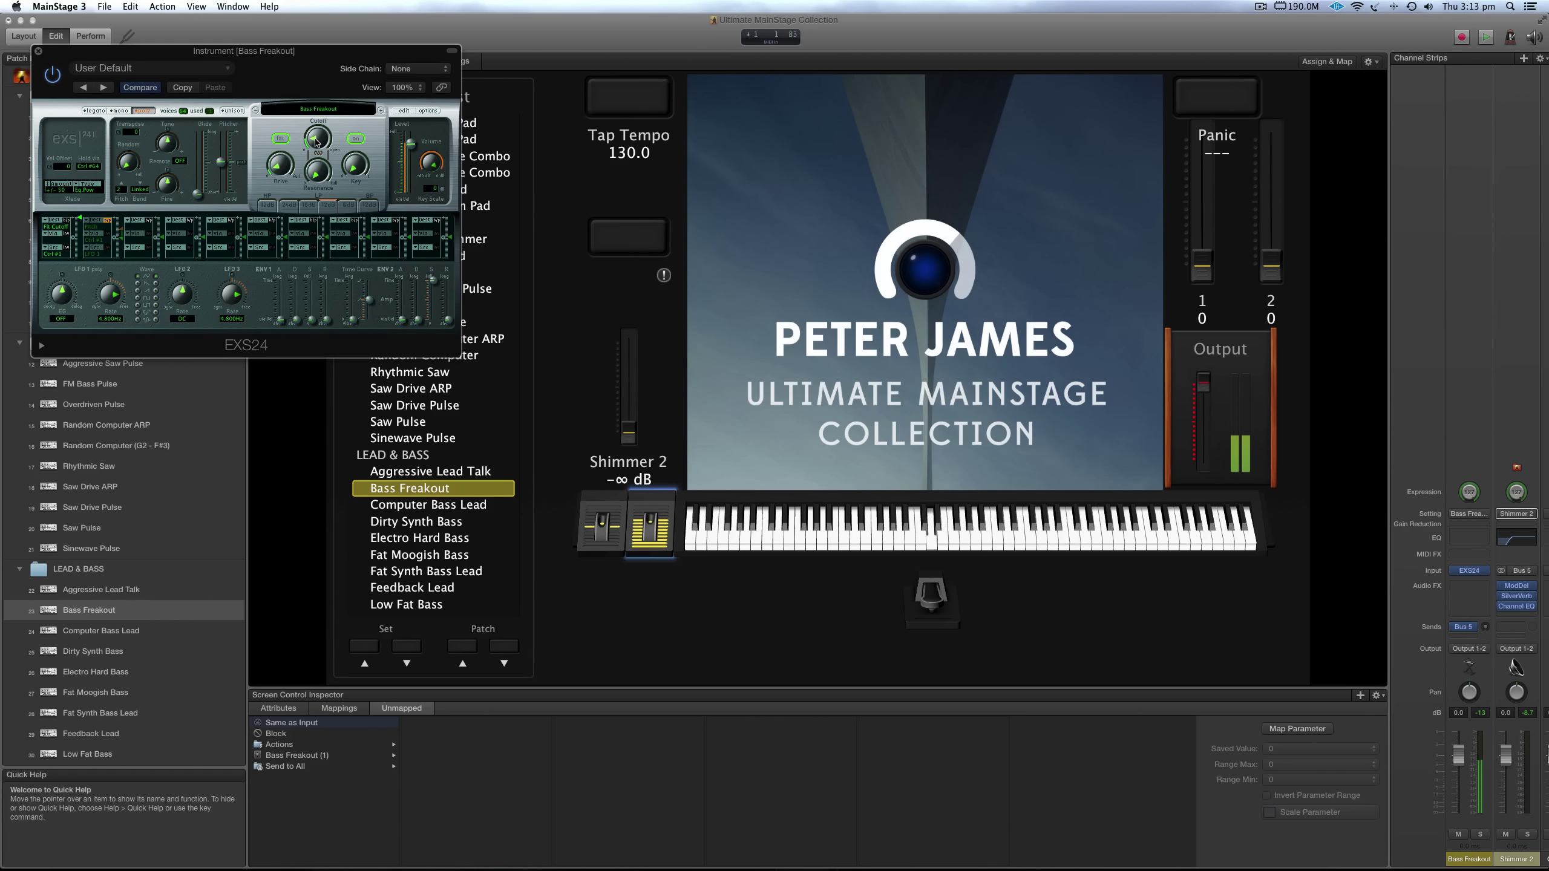
{"action": "left_click_drag", "start_coordinate": [317, 142], "coordinate": [318, 130]}
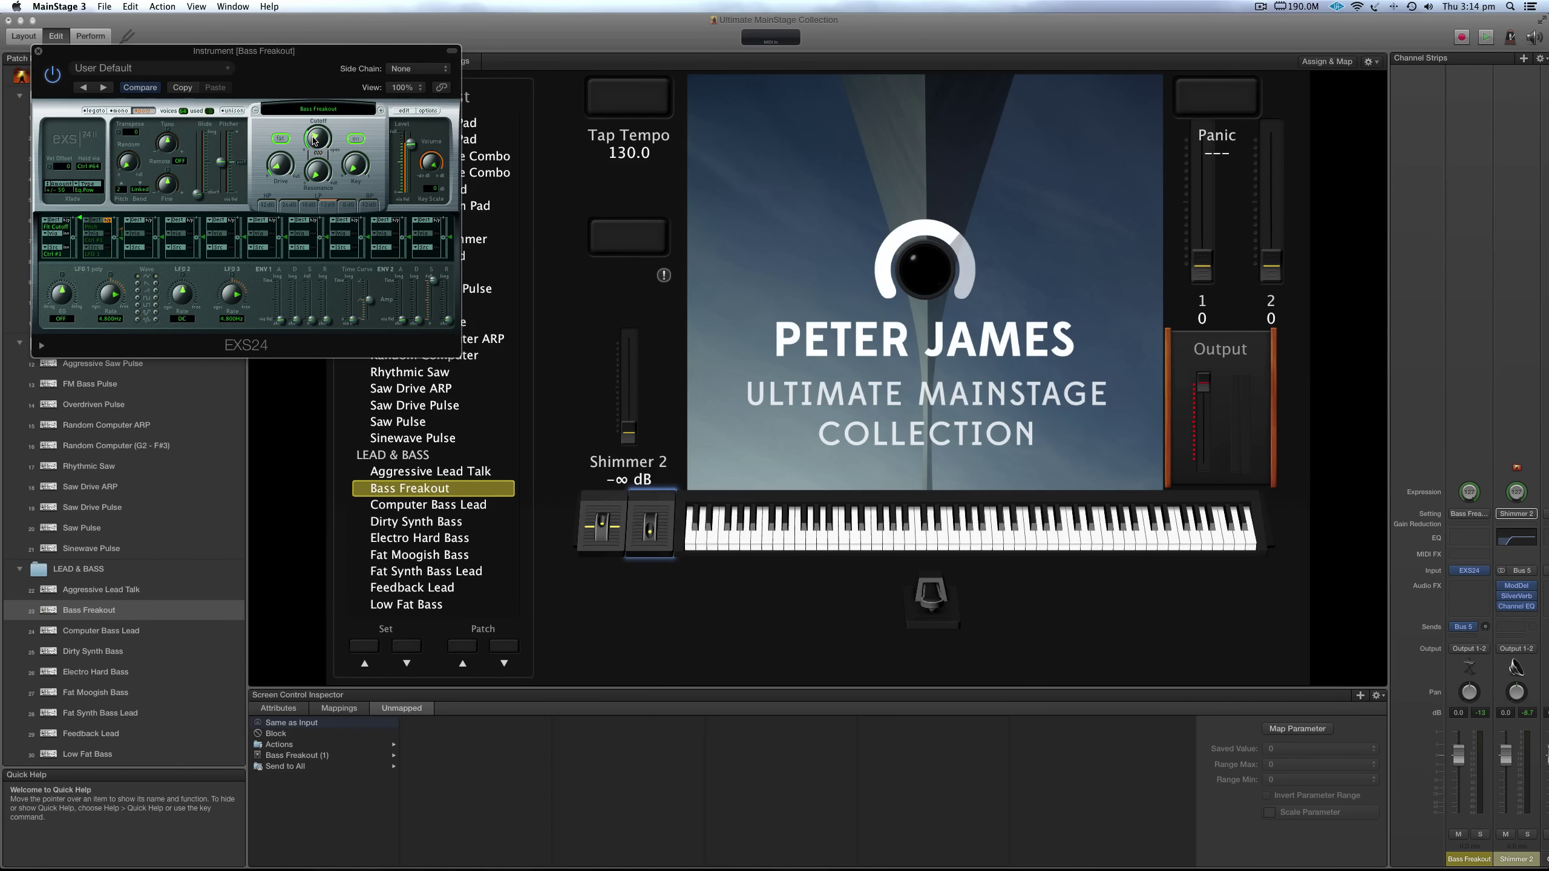
{"action": "left_click", "coordinate": [37, 51]}
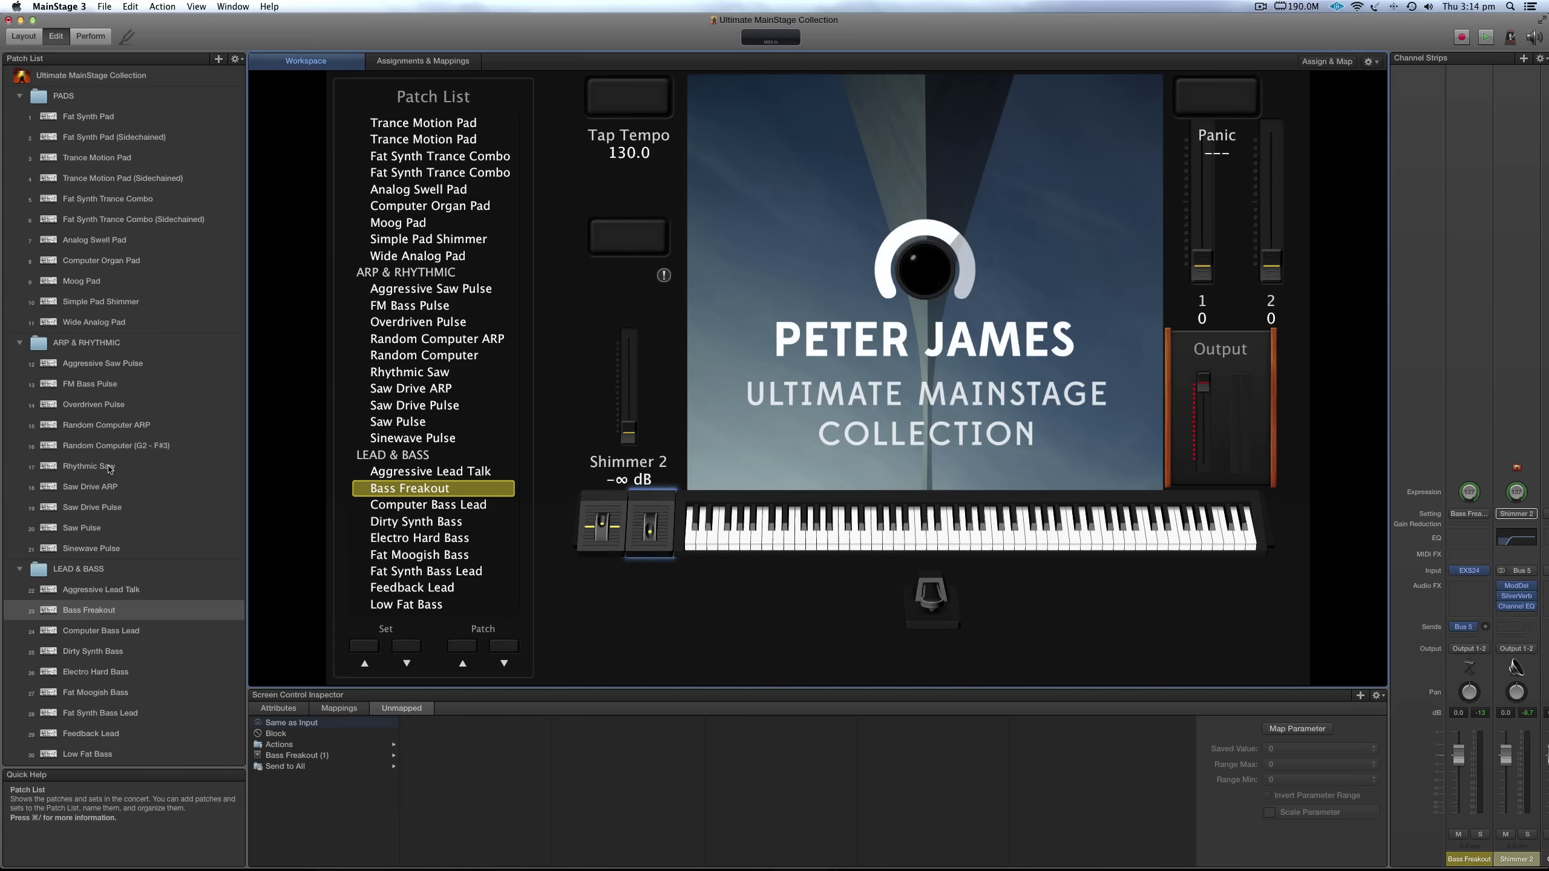
Audition the remaining Lead & Bass patches one after another, from Computer Bass Lead through Low Fat Bass
{"action": "left_click", "coordinate": [120, 632]}
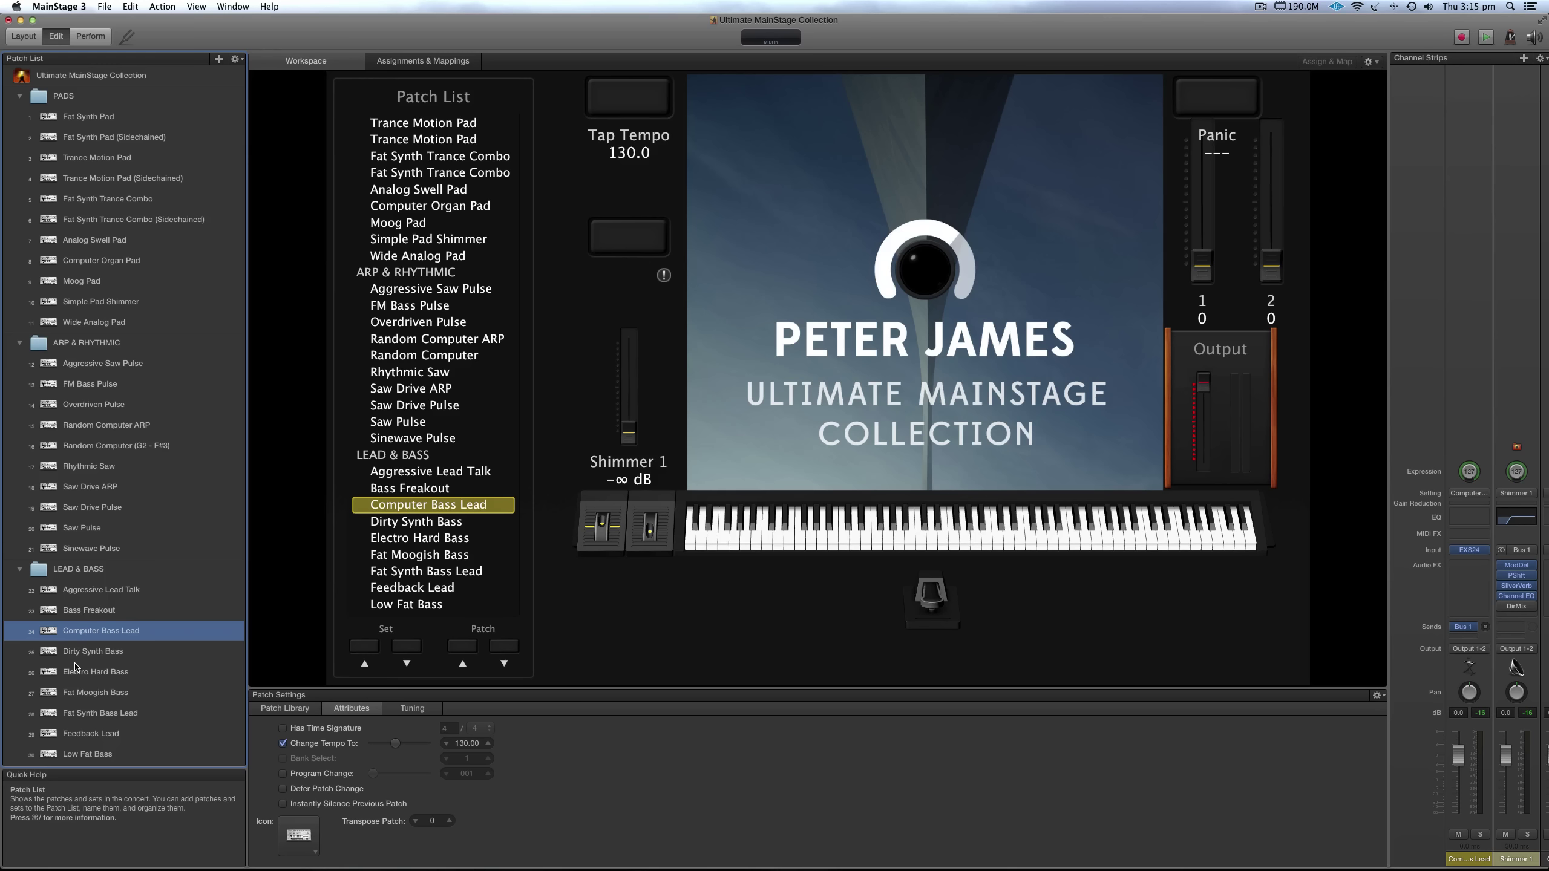
{"action": "left_click", "coordinate": [96, 650]}
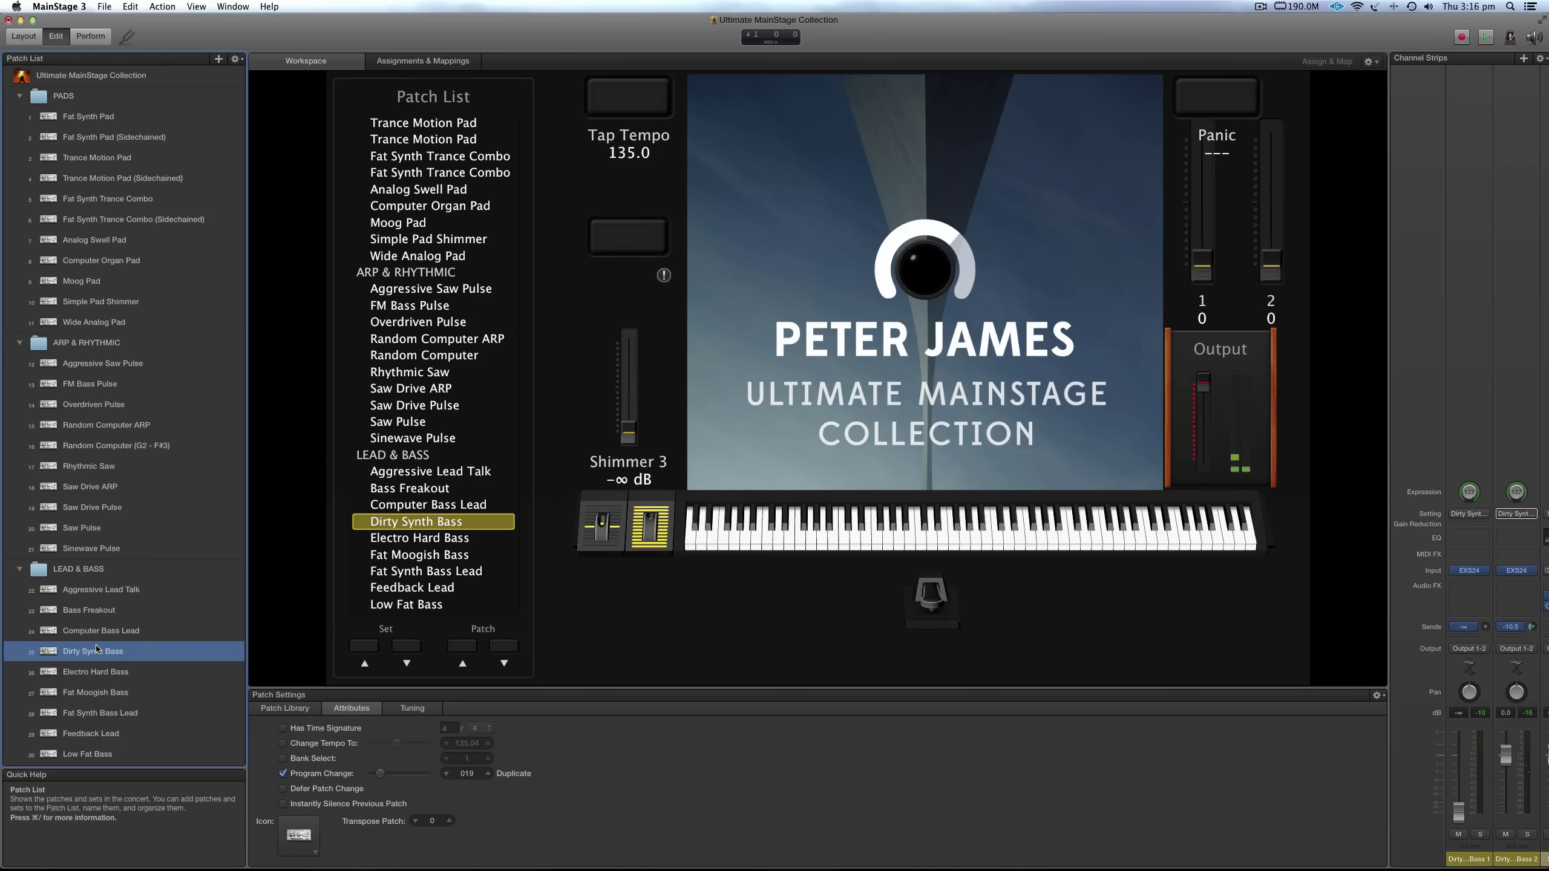
{"action": "left_click", "coordinate": [86, 673]}
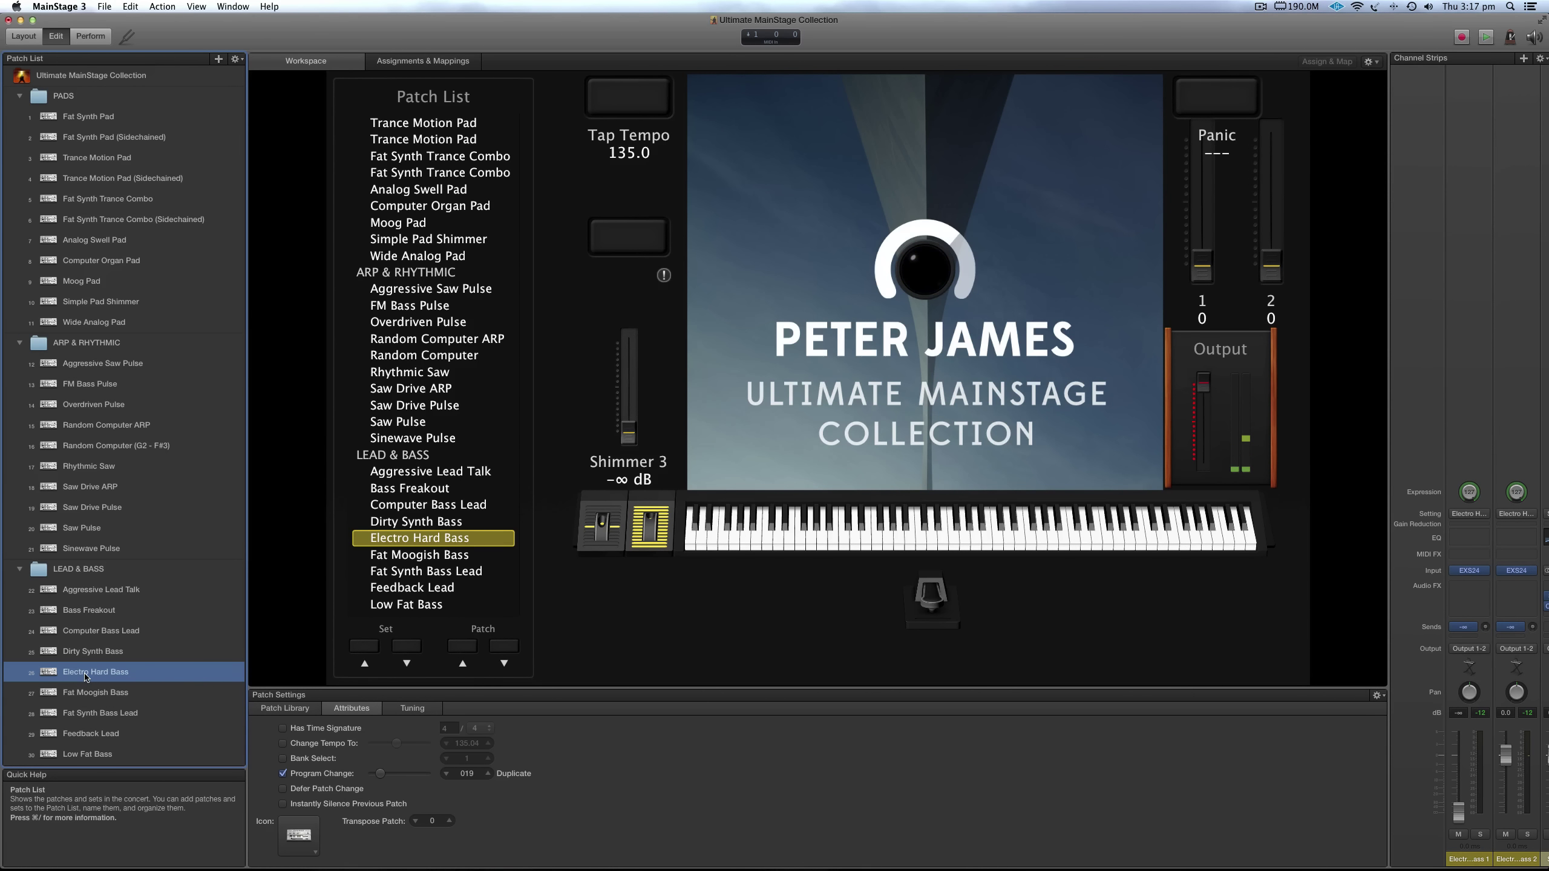
{"action": "left_click", "coordinate": [113, 697]}
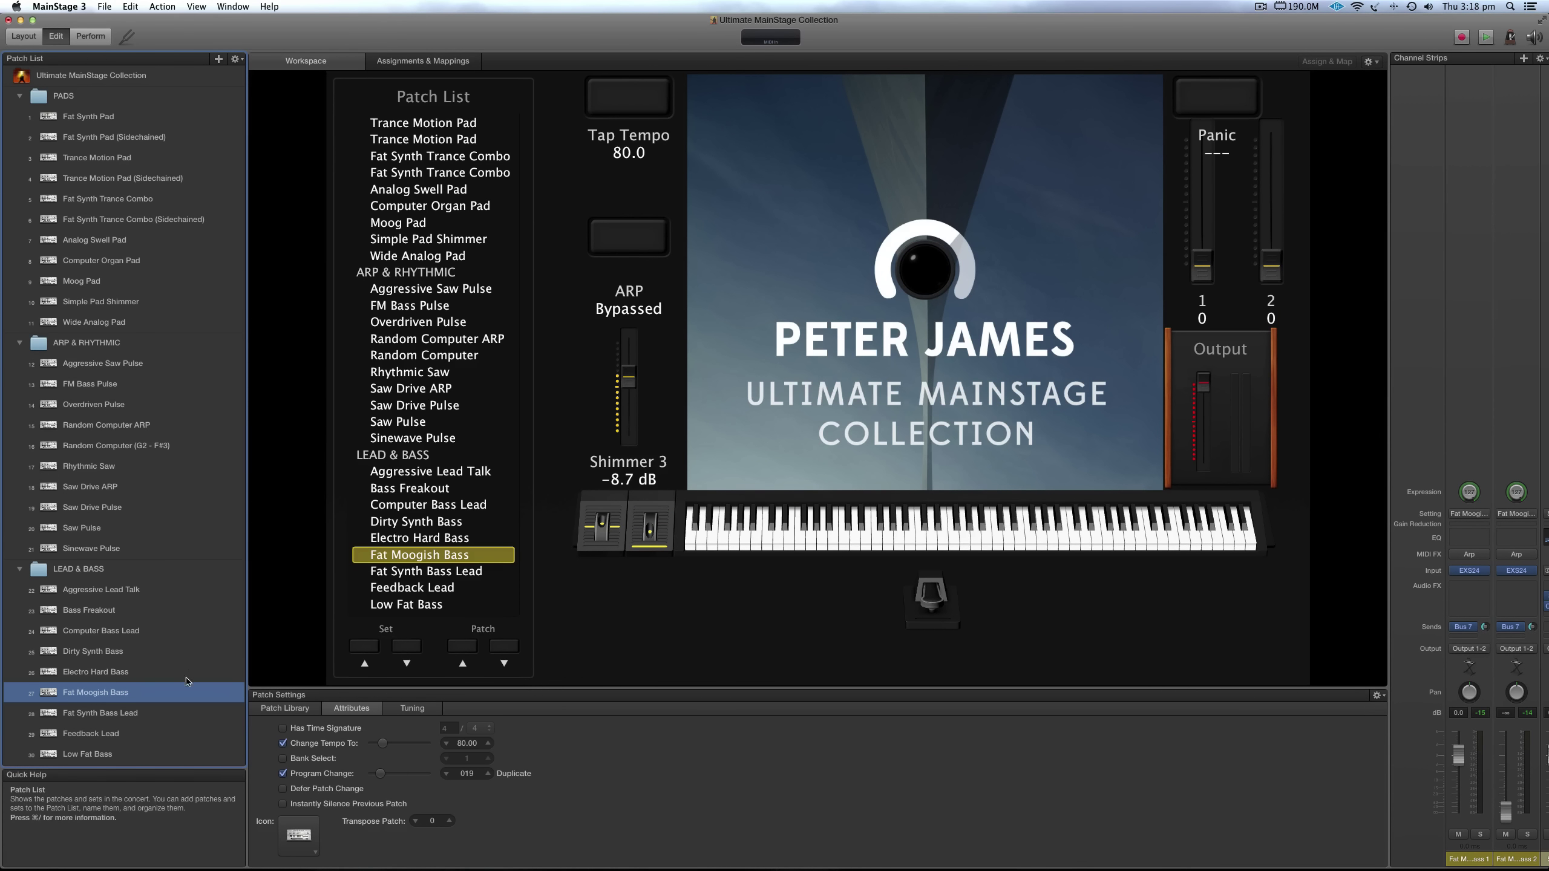
{"action": "left_click", "coordinate": [130, 712]}
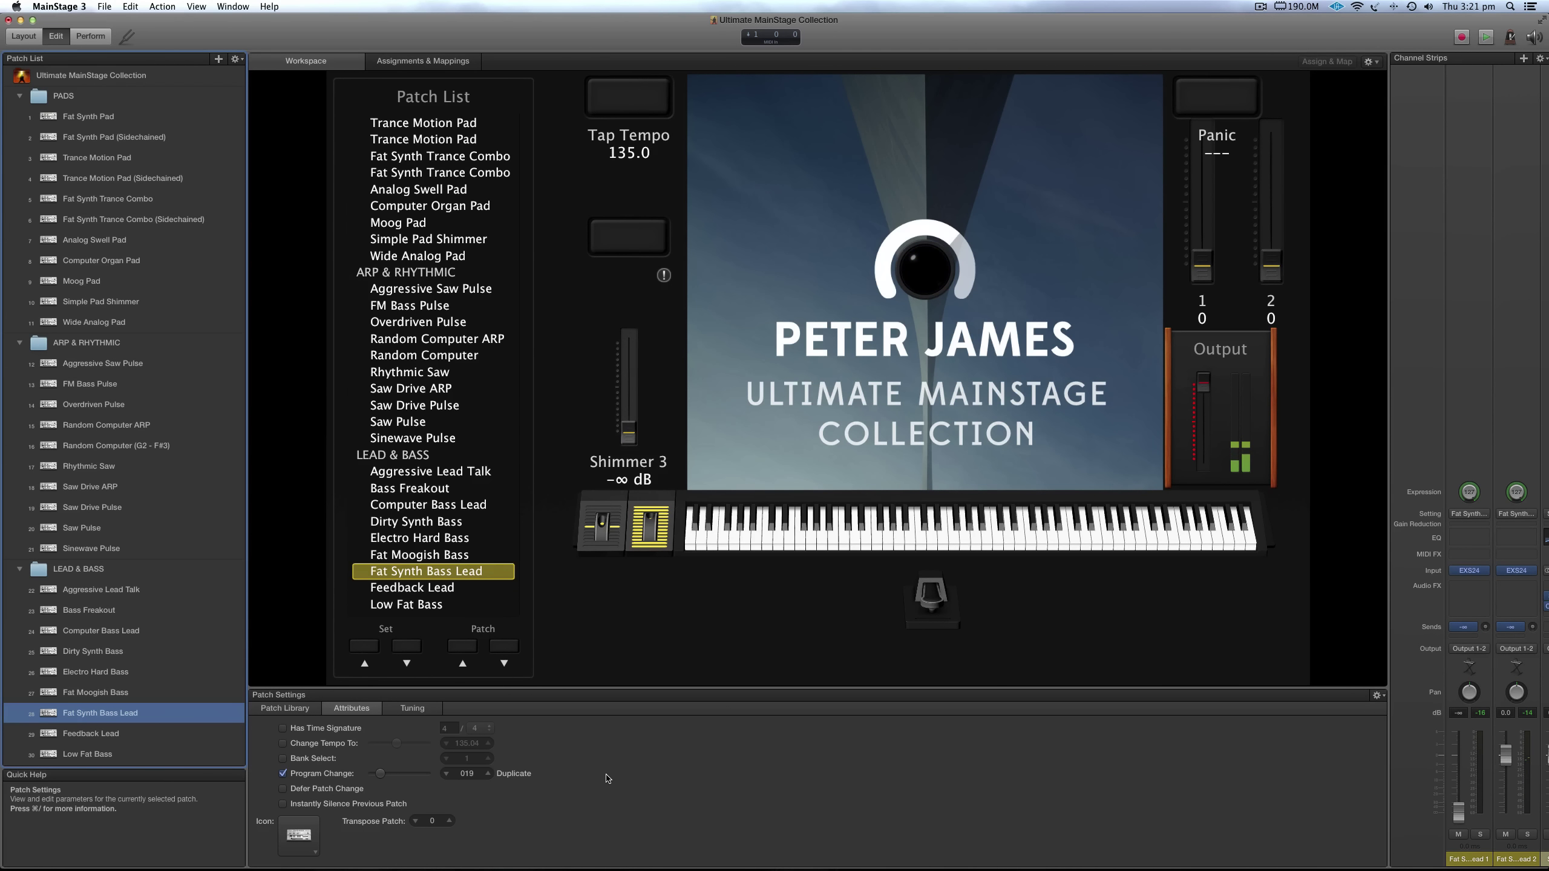
{"action": "left_click", "coordinate": [71, 736]}
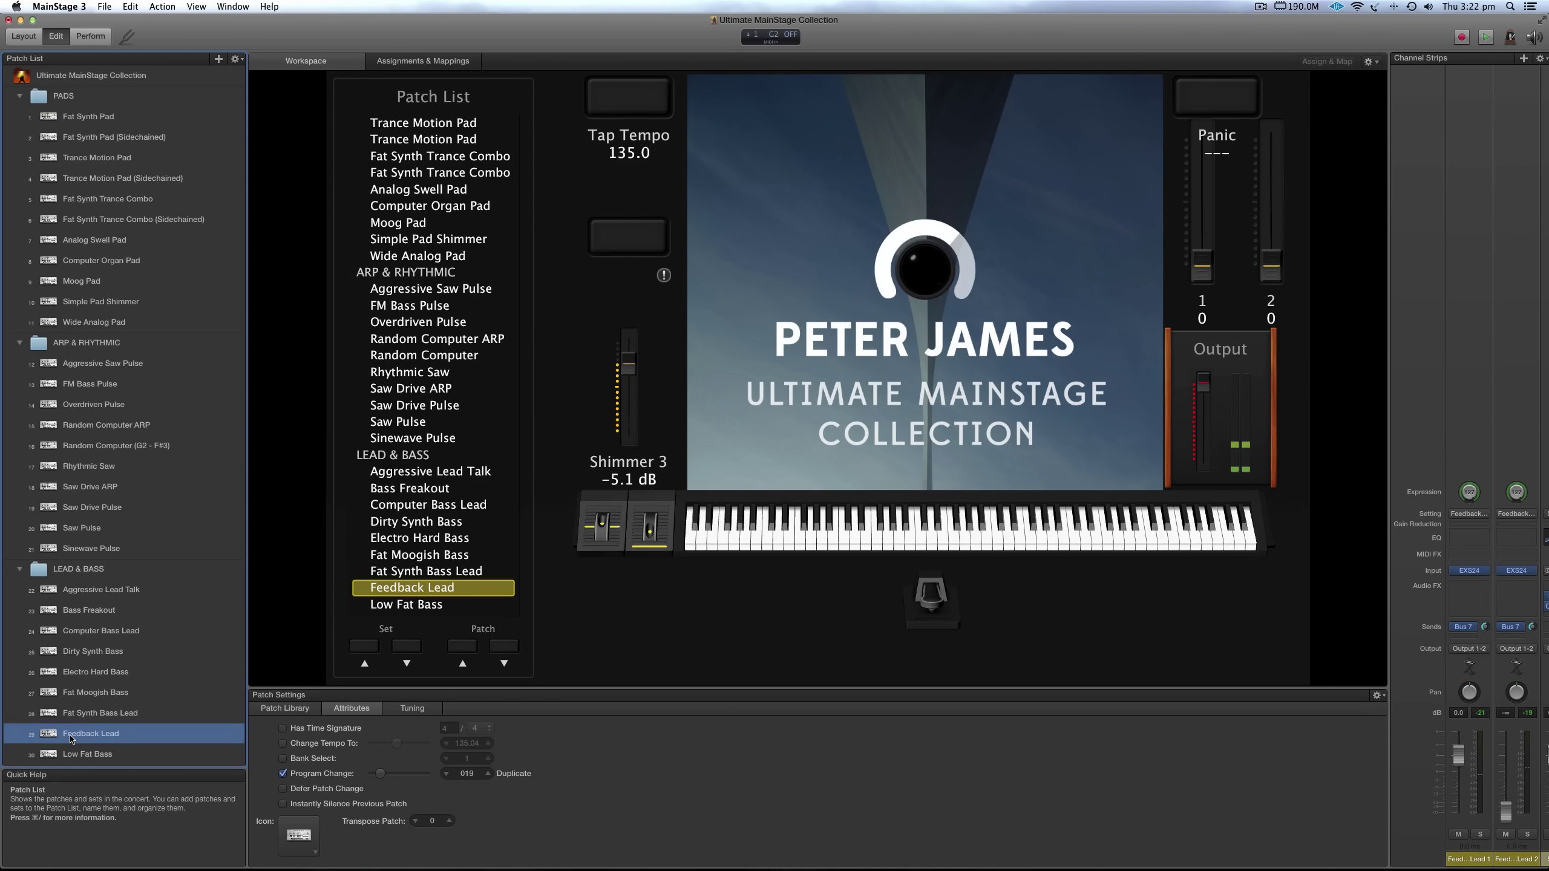
{"action": "left_click", "coordinate": [104, 755]}
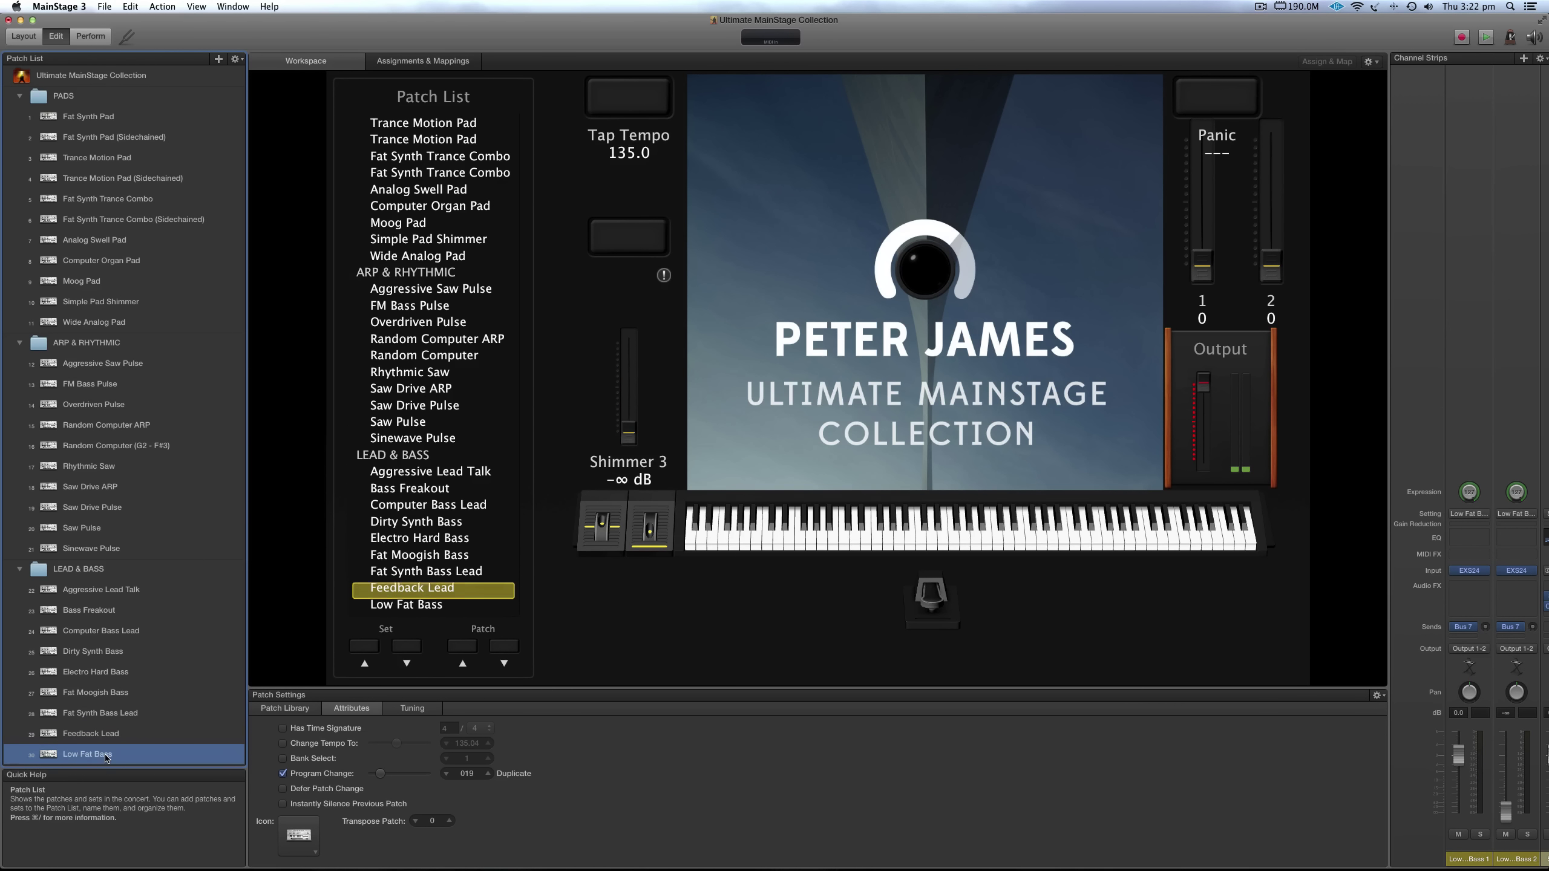